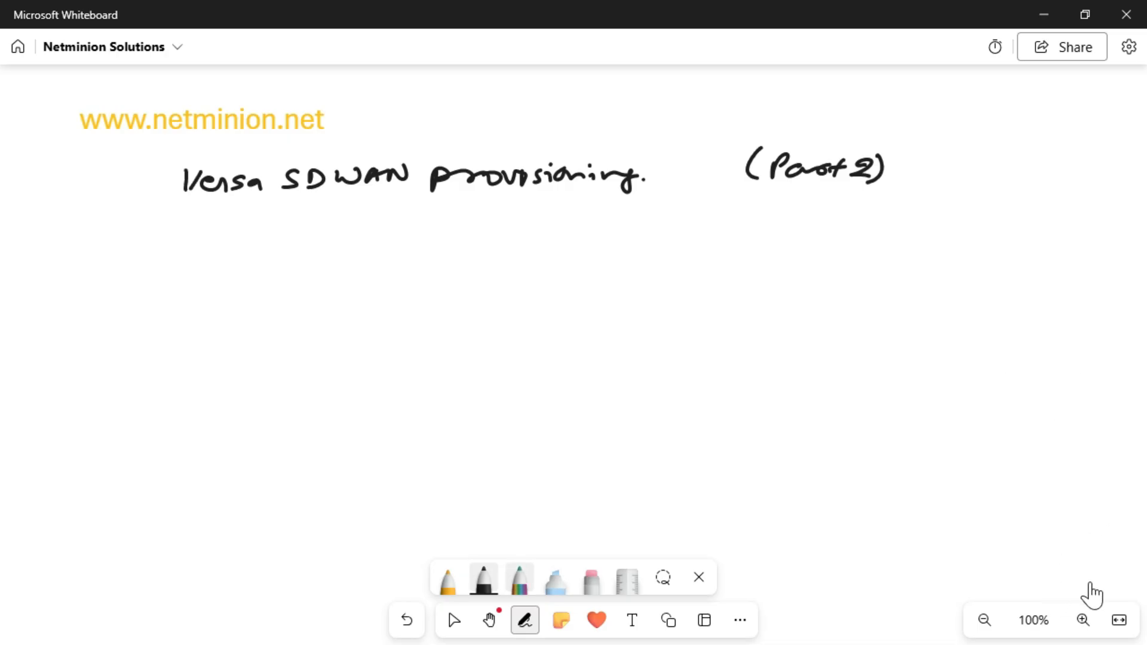
Step: Write the heading "Templates" with the rainbow pen below the whiteboard title and underline it
click(519, 579)
drag(148, 237, 137, 259)
mouse_move(117, 234)
mouse_down()
mouse_move(164, 230)
mouse_move(197, 252)
mouse_move(198, 269)
mouse_up()
mouse_move(204, 247)
mouse_down()
mouse_move(235, 232)
mouse_move(231, 256)
mouse_up()
mouse_move(254, 247)
mouse_down()
mouse_move(263, 235)
mouse_move(270, 258)
mouse_up()
drag(260, 245, 279, 241)
drag(273, 251, 280, 261)
drag(128, 278, 279, 273)
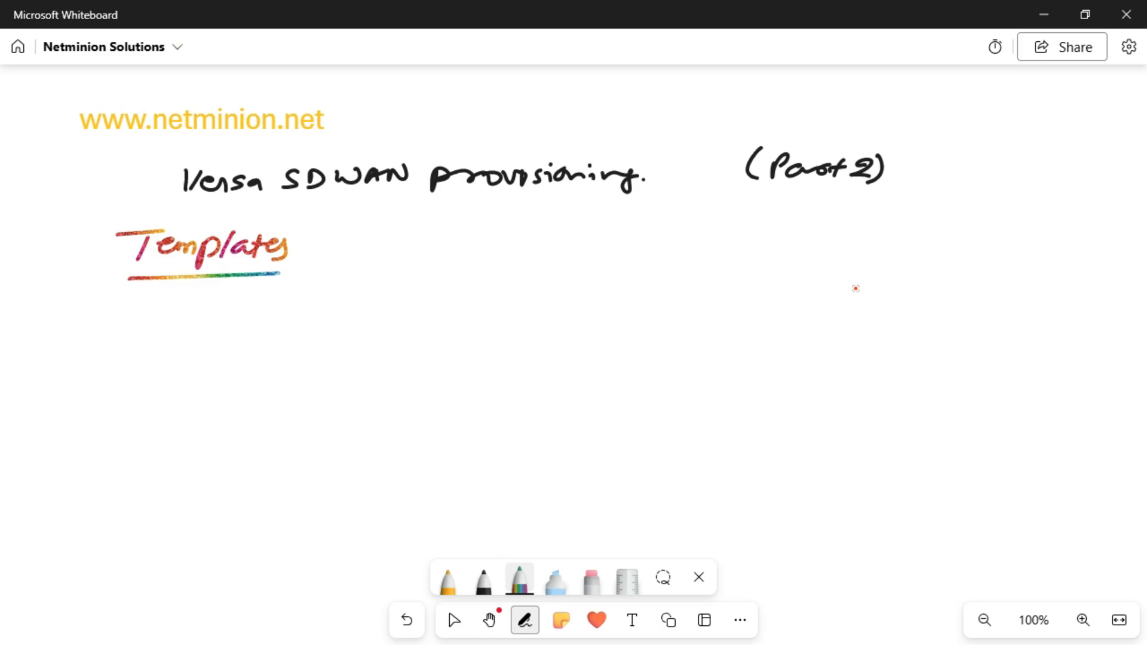
Step: Sketch a rainbow template box beside the Templates heading, with short text lines inside it
mouse_move(459, 273)
mouse_down()
mouse_move(371, 353)
mouse_move(507, 270)
mouse_move(431, 270)
mouse_up()
drag(397, 293, 442, 297)
drag(399, 309, 432, 313)
mouse_move(398, 323)
mouse_down()
mouse_move(424, 322)
mouse_move(428, 334)
mouse_up()
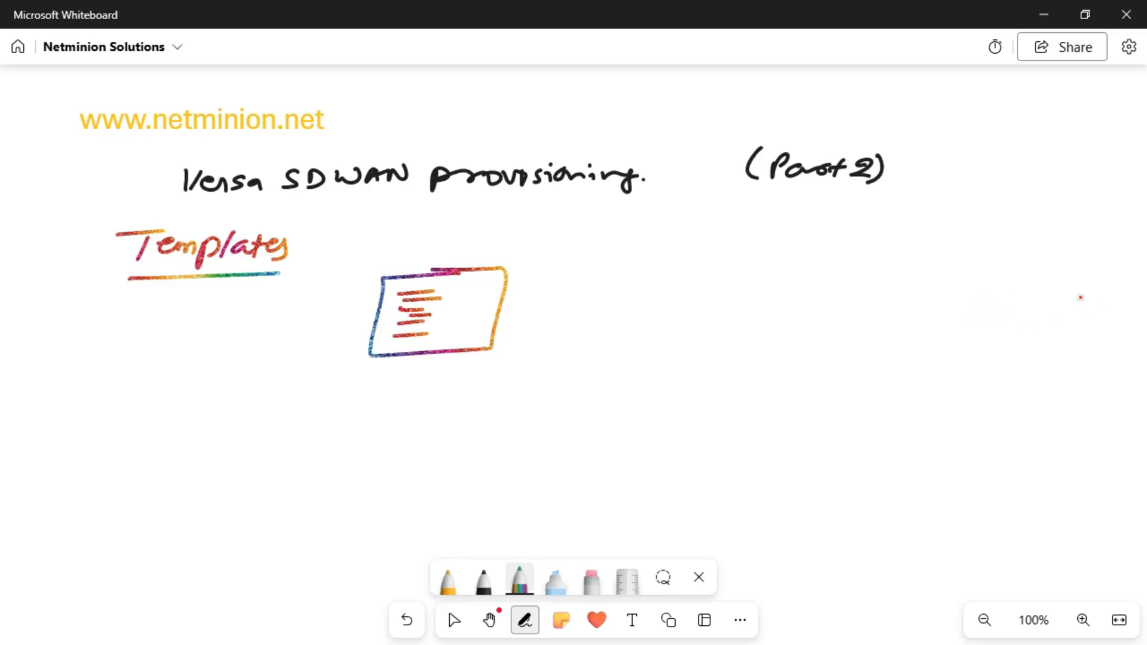
Step: Draw four rainbow arrows fanning out from the right side of the template box
mouse_move(529, 297)
mouse_down()
mouse_move(664, 273)
mouse_move(646, 319)
mouse_up()
drag(540, 332, 632, 342)
drag(638, 336, 638, 350)
mouse_move(543, 352)
mouse_down()
mouse_move(634, 377)
mouse_move(632, 391)
mouse_up()
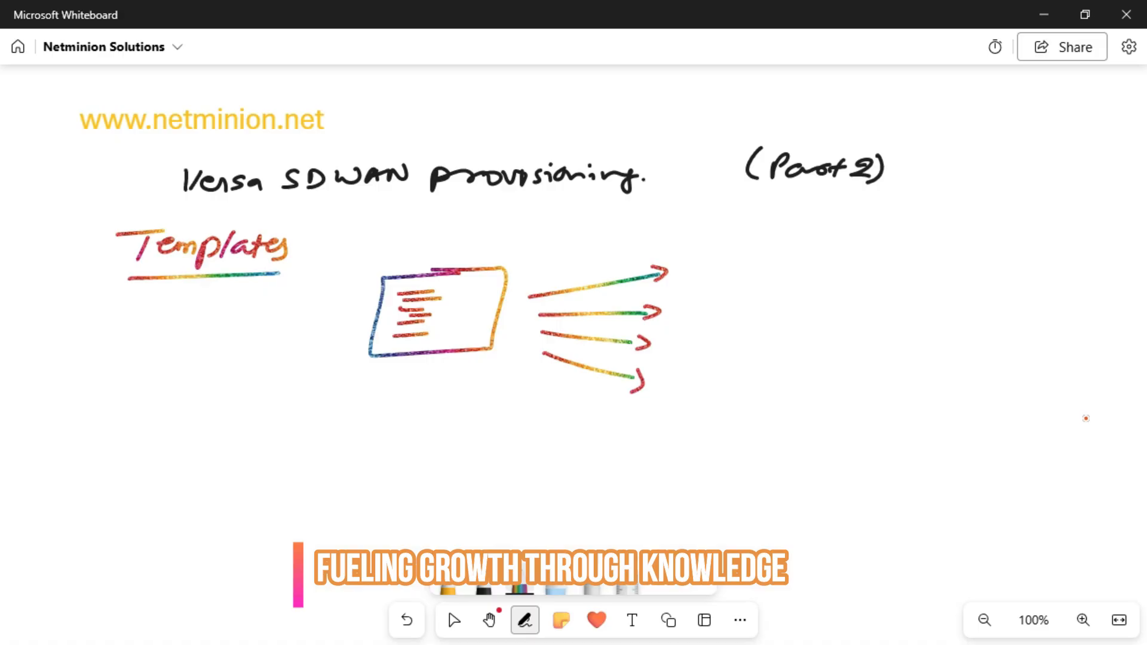
Step: Write "Templates" in black below the box sketch and draw three arrows branching out from the word
click(484, 589)
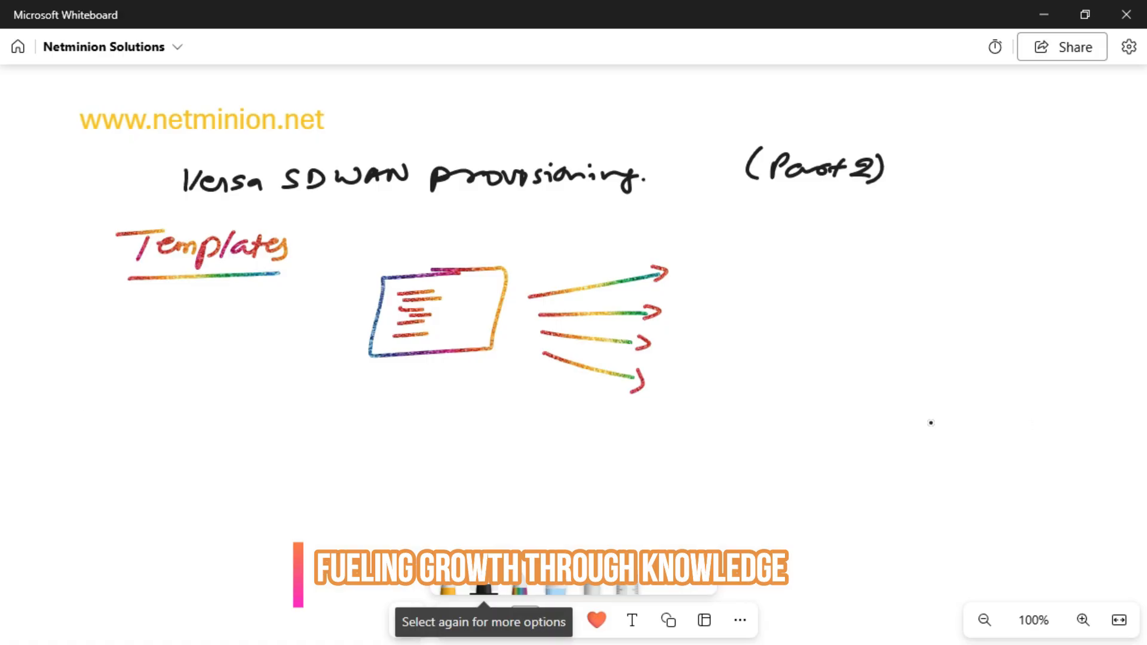
mouse_move(300, 435)
mouse_down()
mouse_move(291, 456)
mouse_move(314, 432)
mouse_up()
drag(305, 453, 339, 459)
mouse_move(348, 447)
mouse_down()
mouse_move(340, 478)
mouse_move(349, 458)
mouse_up()
drag(373, 433, 363, 457)
drag(380, 448, 394, 455)
mouse_move(392, 448)
mouse_down()
mouse_move(414, 454)
mouse_move(563, 411)
mouse_move(566, 422)
mouse_up()
drag(442, 454, 540, 462)
drag(466, 483, 534, 495)
drag(532, 488, 532, 489)
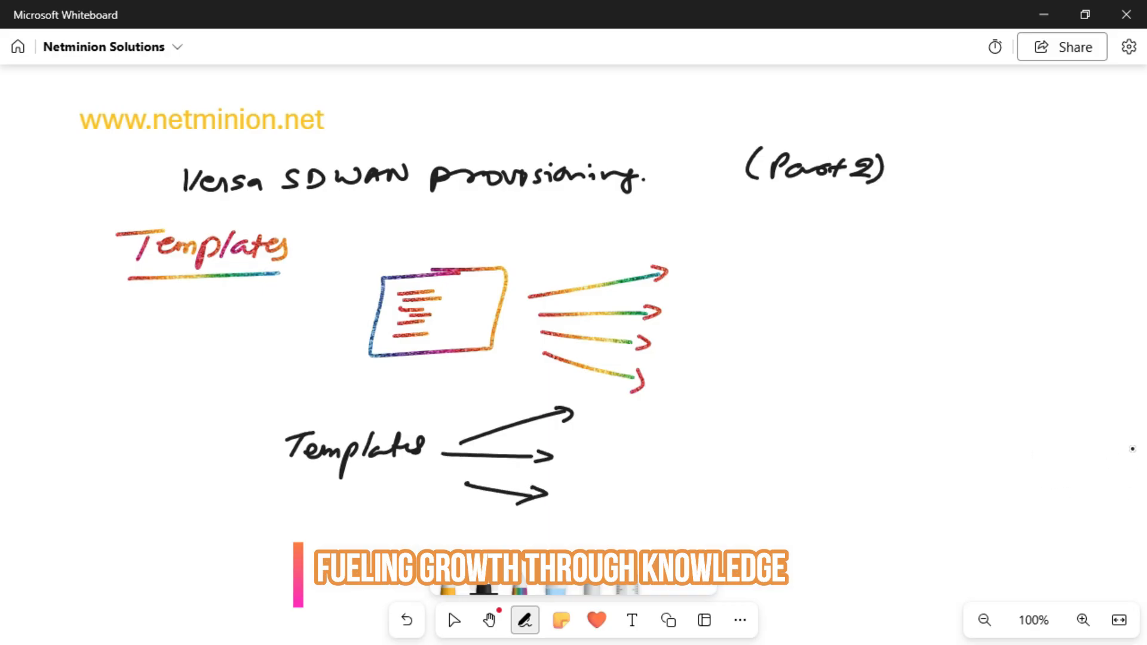
Step: Label the first two black arrows "Device Template" and "Service Template"
drag(605, 399, 600, 422)
drag(623, 412, 690, 419)
mouse_move(727, 393)
mouse_down()
mouse_move(722, 412)
mouse_move(738, 391)
mouse_move(770, 411)
mouse_up()
mouse_move(779, 401)
mouse_down()
mouse_move(774, 421)
mouse_move(820, 409)
mouse_up()
drag(822, 402, 844, 409)
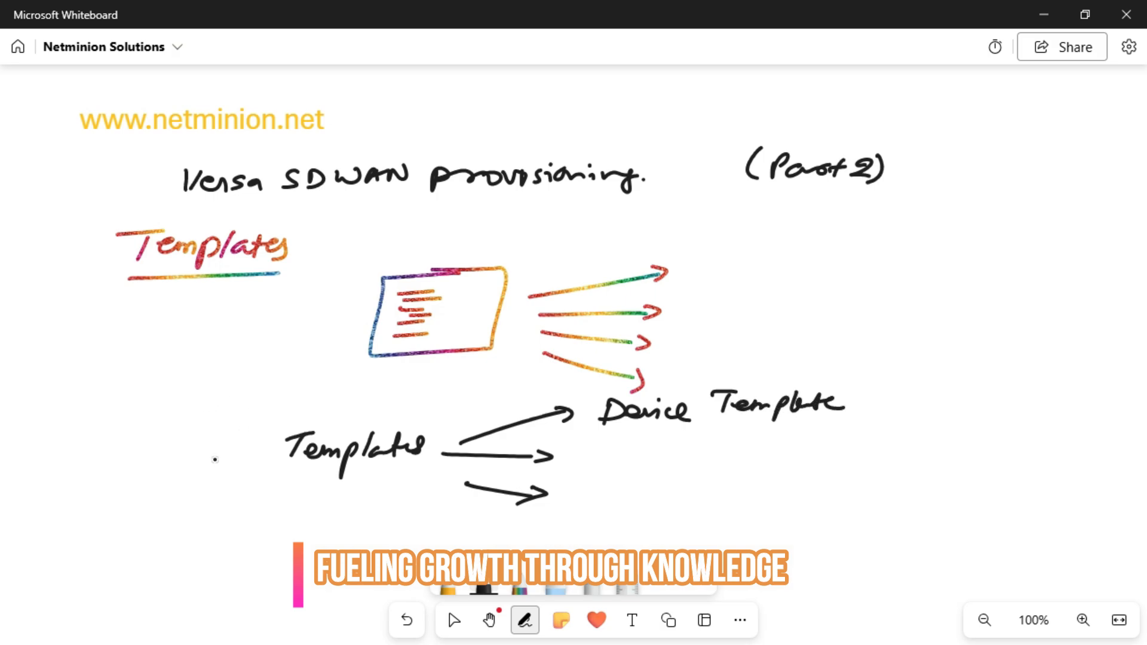
mouse_move(619, 447)
mouse_down()
mouse_move(603, 466)
mouse_move(667, 468)
mouse_up()
mouse_move(687, 459)
mouse_down()
mouse_move(682, 472)
mouse_move(736, 446)
mouse_up()
mouse_move(733, 448)
mouse_down()
mouse_move(726, 466)
mouse_move(782, 464)
mouse_up()
mouse_move(805, 447)
mouse_down()
mouse_move(787, 477)
mouse_move(862, 458)
mouse_up()
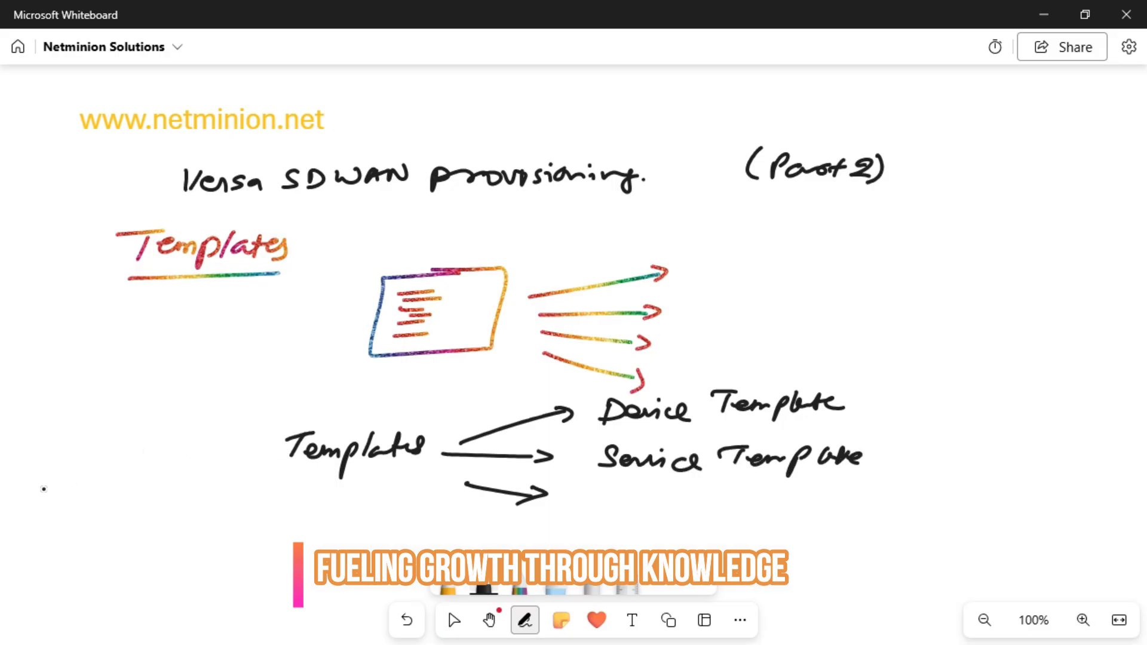
Step: Label the third black arrow "Common Template"
mouse_move(617, 488)
mouse_down()
mouse_move(590, 511)
mouse_move(705, 501)
mouse_up()
mouse_move(738, 493)
mouse_down()
mouse_move(734, 515)
mouse_move(754, 491)
mouse_up()
mouse_move(747, 504)
mouse_down()
mouse_move(779, 510)
mouse_move(780, 526)
mouse_move(799, 515)
mouse_up()
drag(799, 515, 831, 513)
drag(819, 500, 840, 509)
click(846, 510)
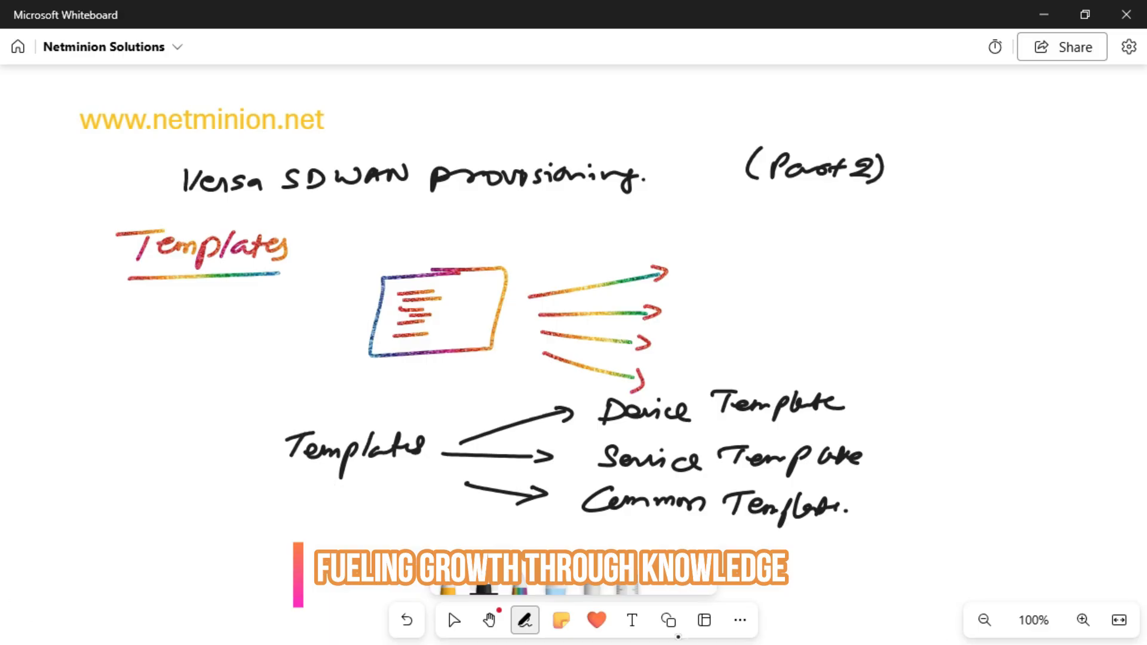
Step: Switch to the lab's Windows VM, open the versadirector bookmark in Chrome and dismiss the browser update notice
click(90, 644)
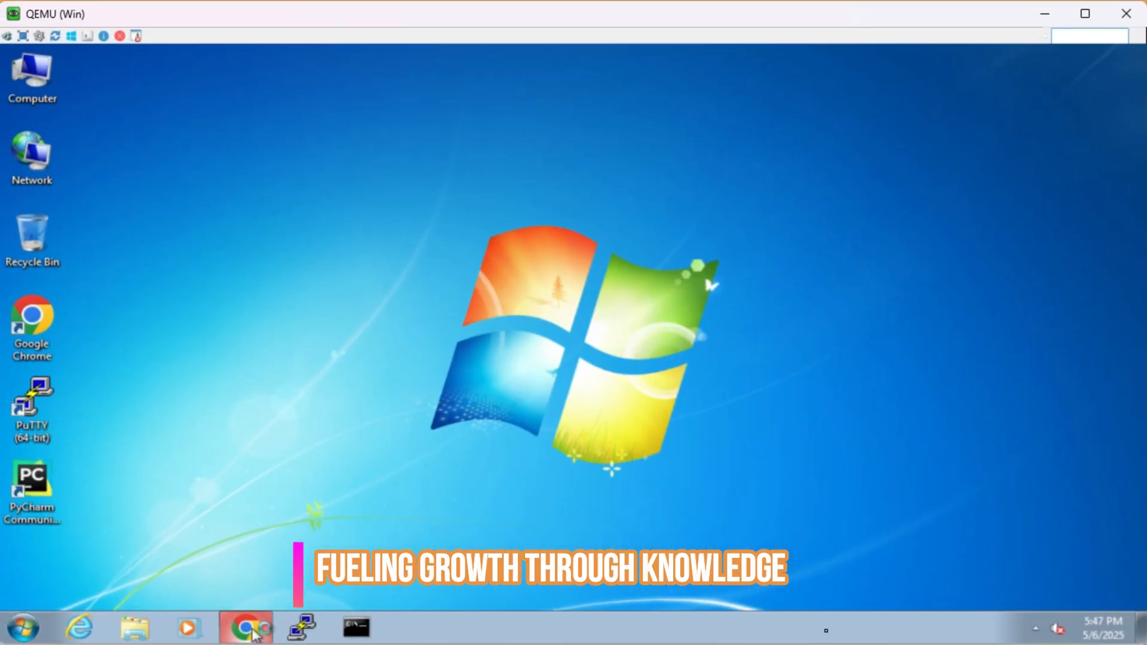
click(251, 630)
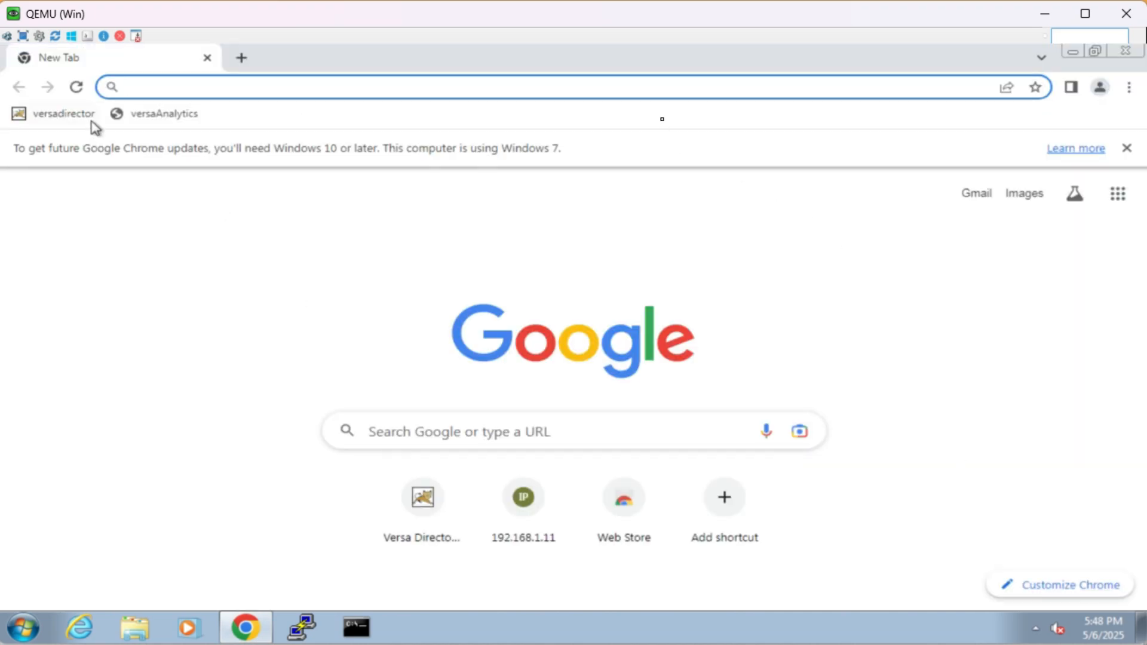
click(82, 114)
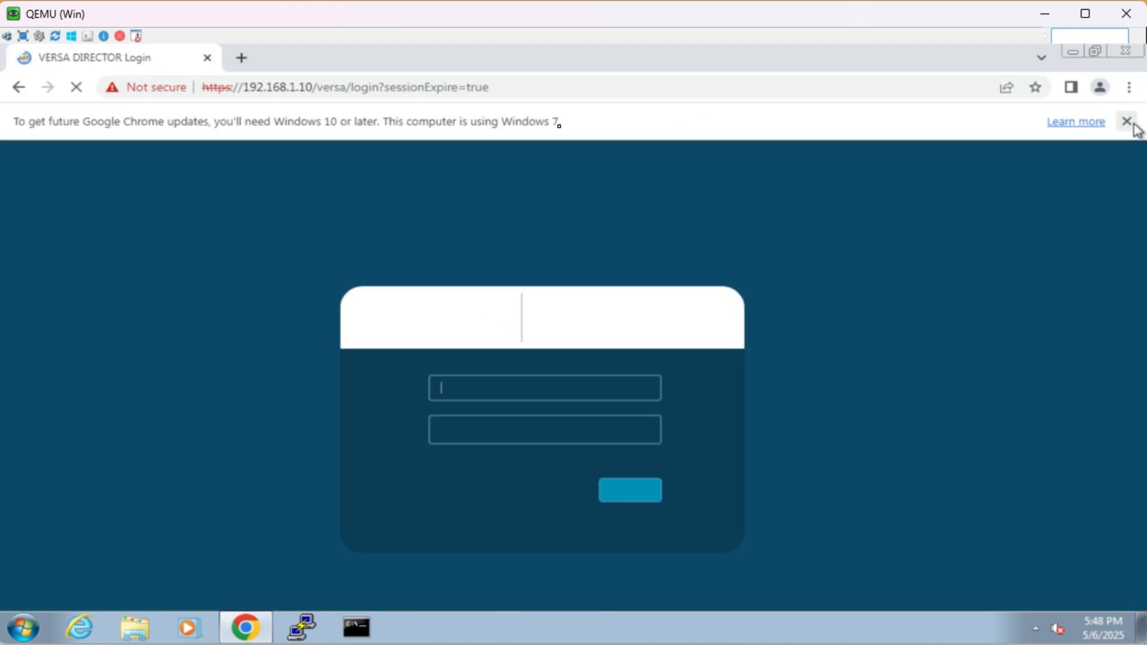
click(1126, 121)
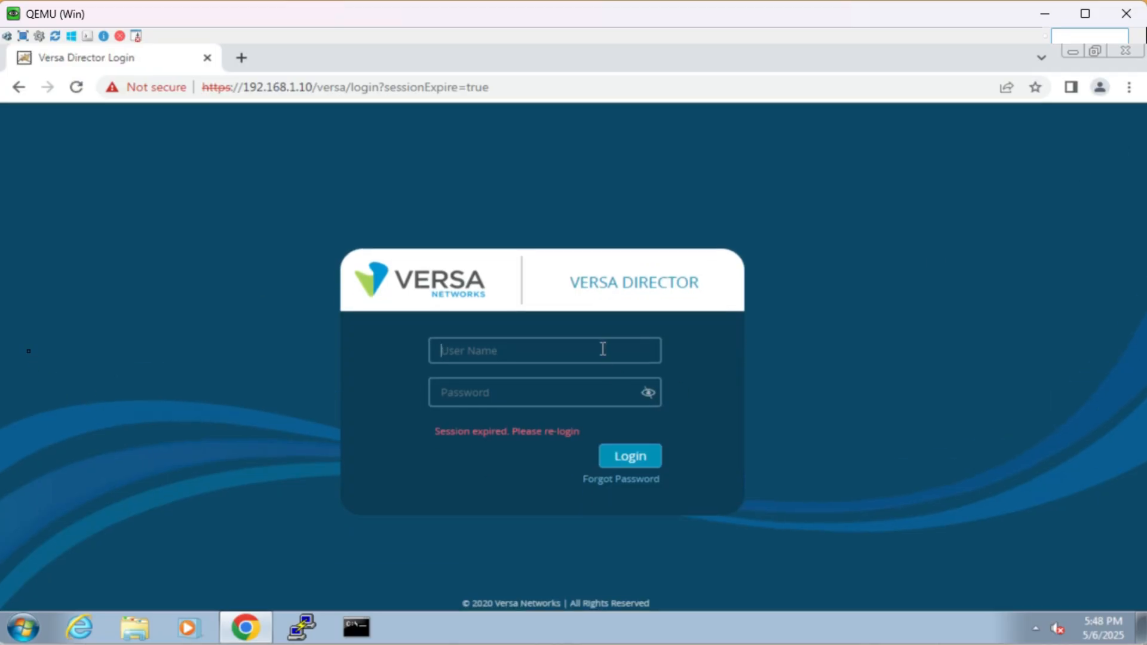
Step: Log in to Versa Director with the user name and password, and dismiss the notifications
text(AdN)
key(Return)
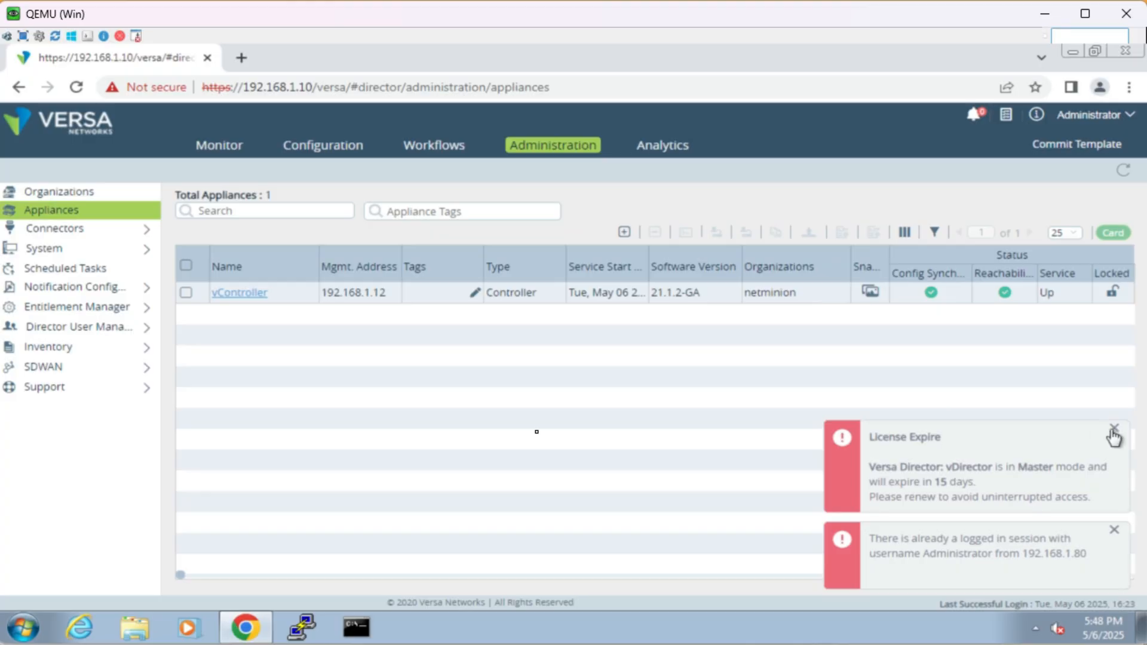
click(1114, 430)
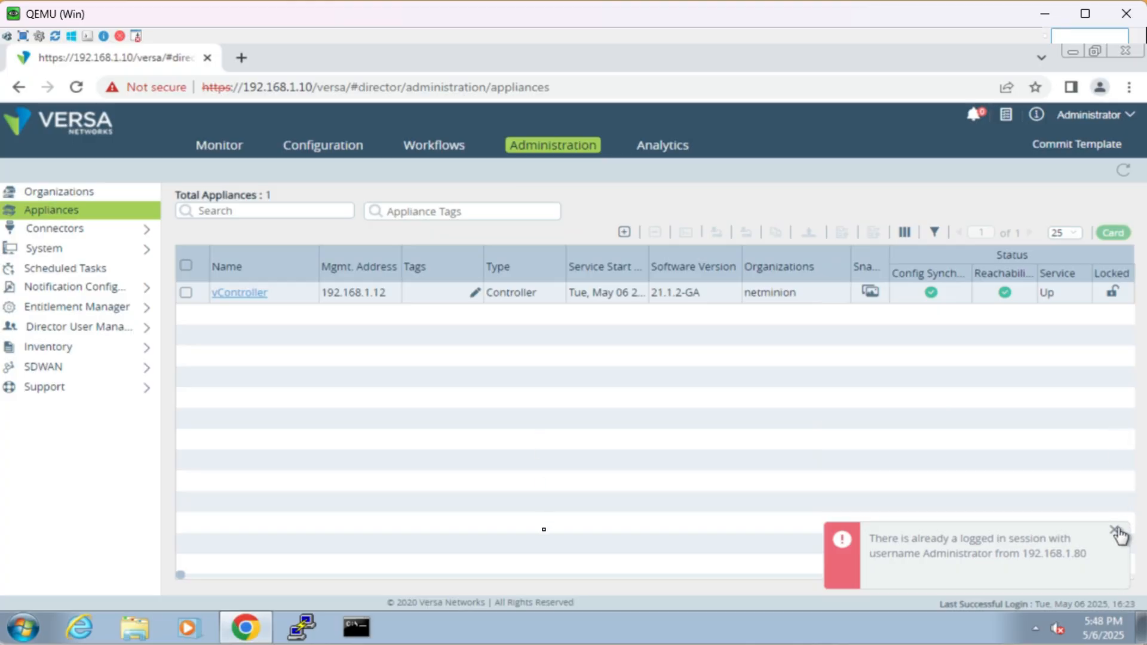
click(1114, 530)
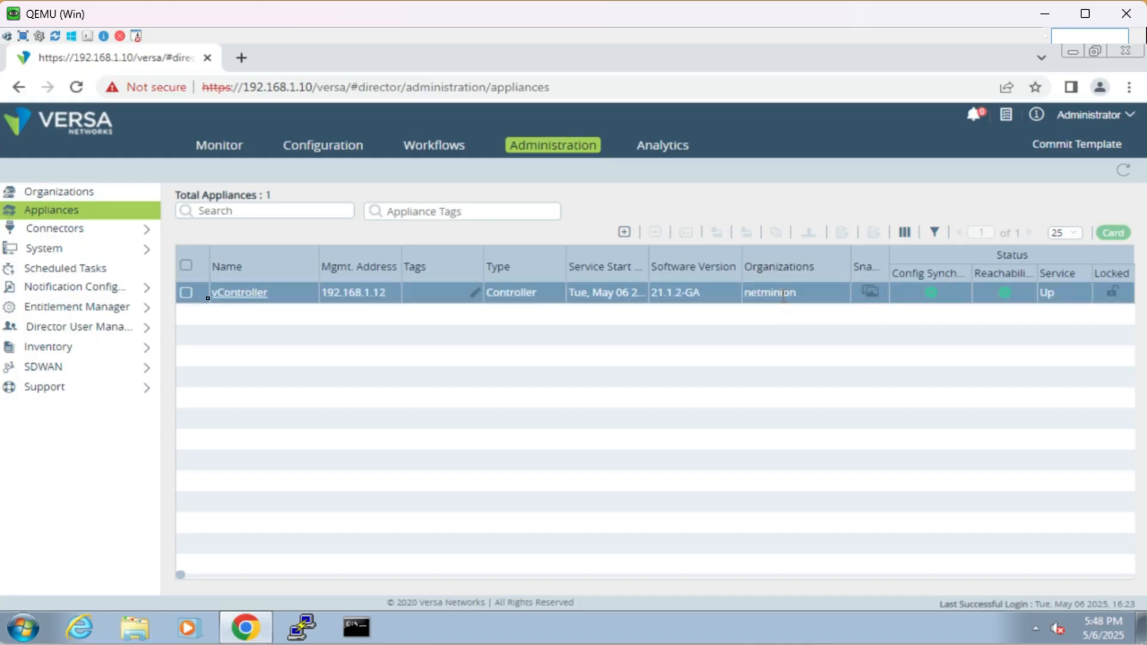
Step: Review the organization and appliance lists, and open Analytics
click(98, 196)
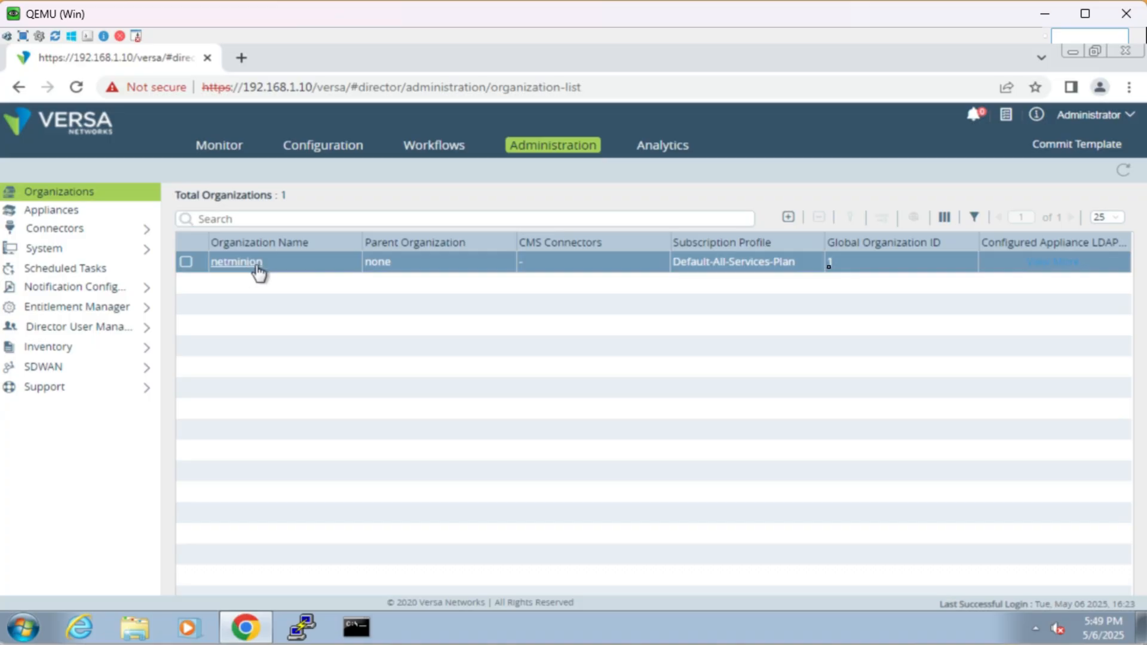
click(106, 212)
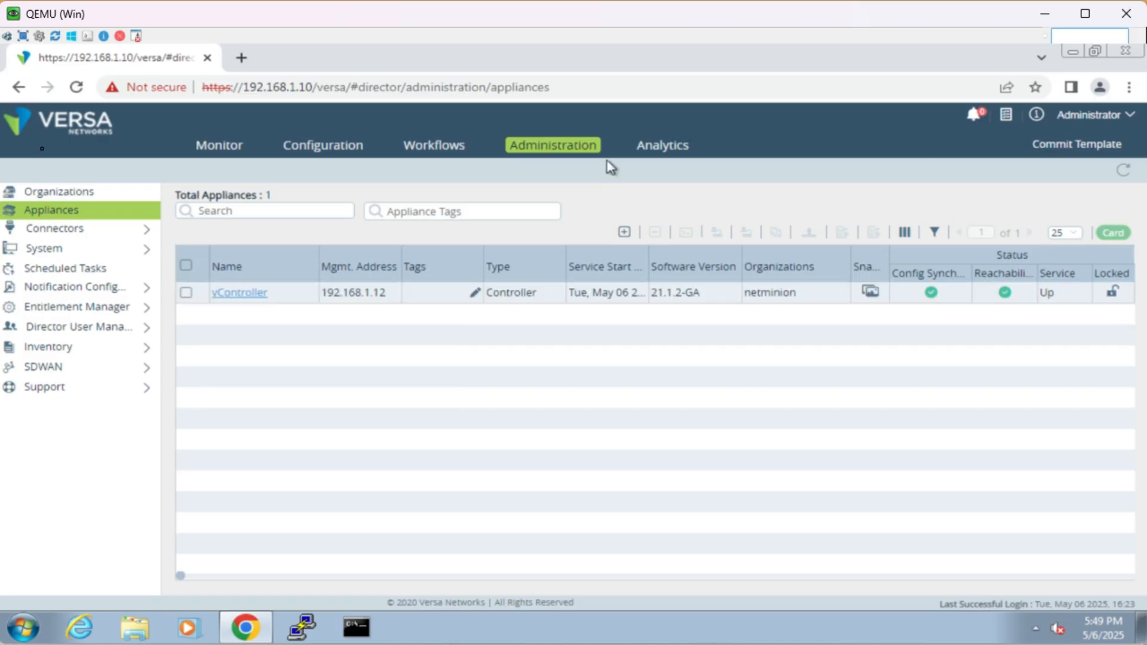
click(663, 154)
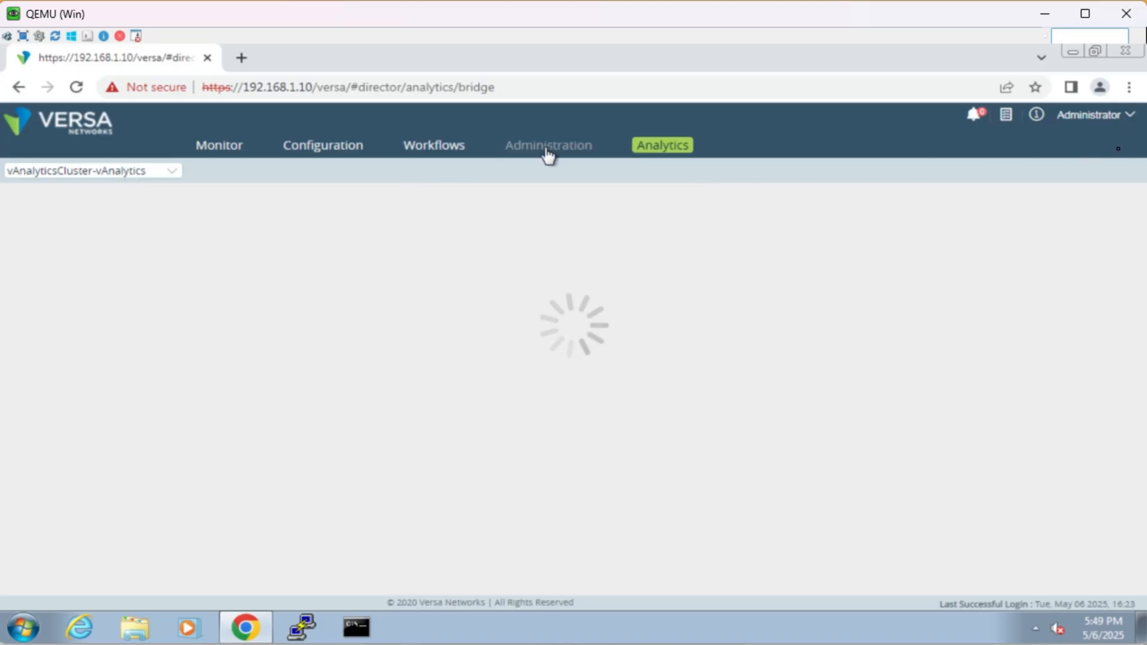
Step: Look through the template types in the netminion organization's configuration, including Service Templates and Device Templates
click(343, 154)
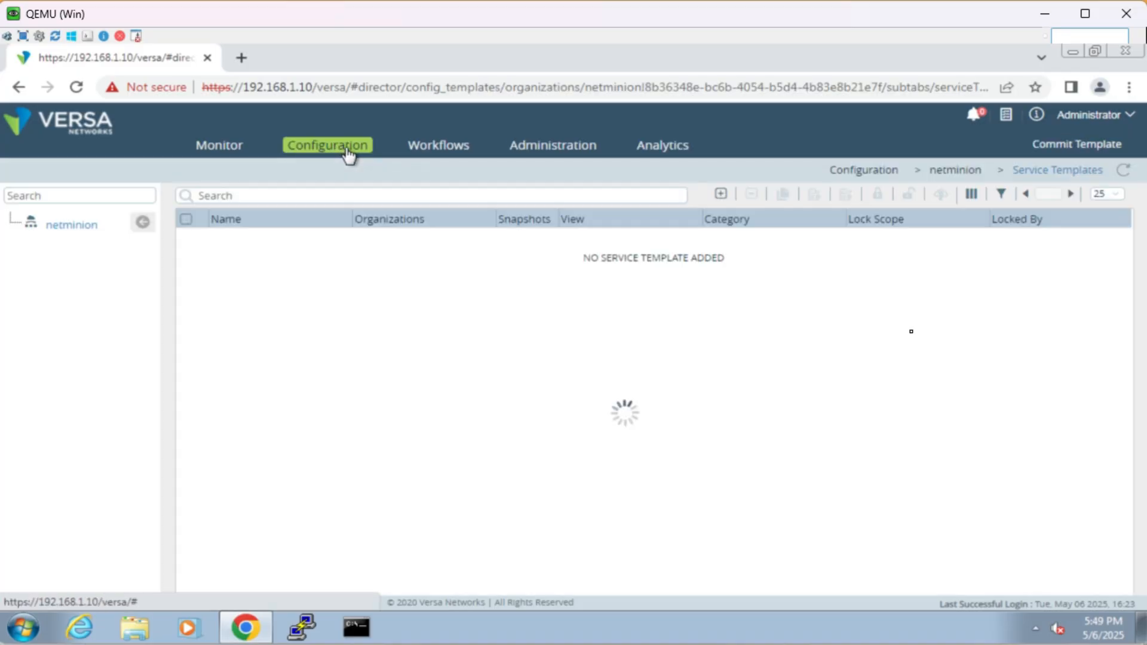
click(197, 202)
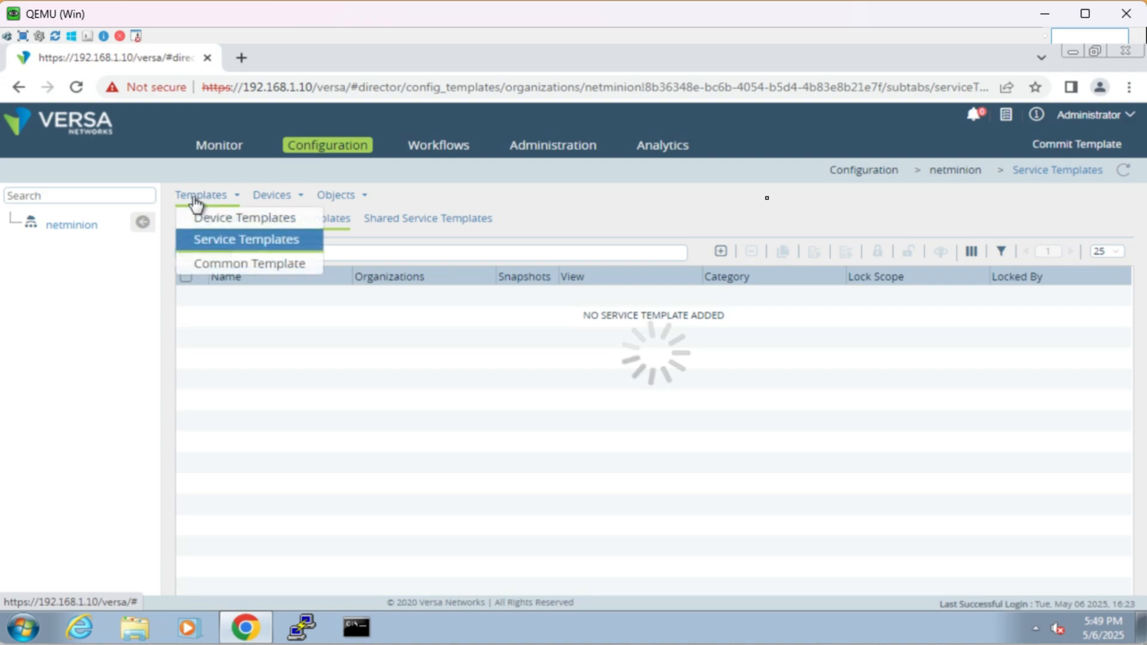
click(255, 241)
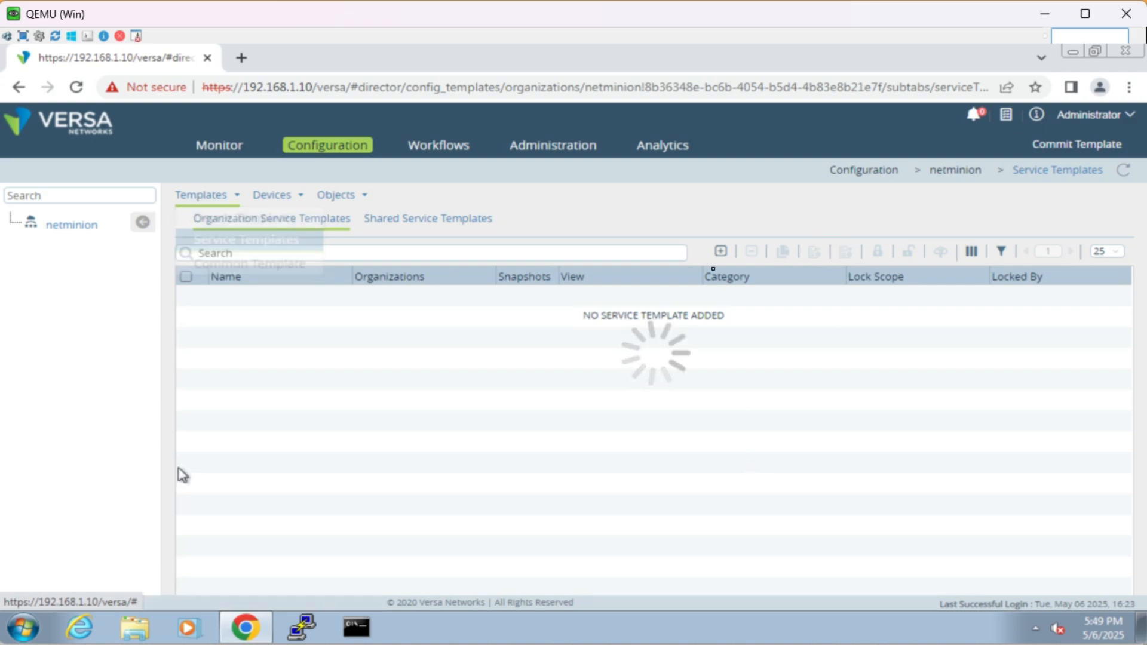
click(214, 199)
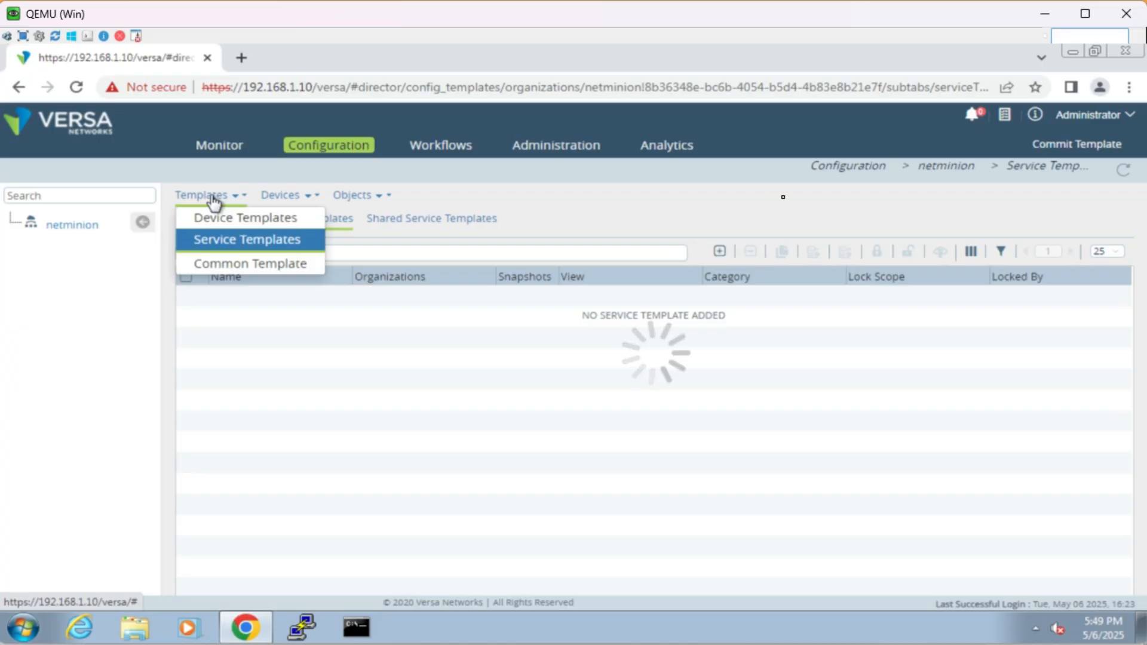
click(210, 217)
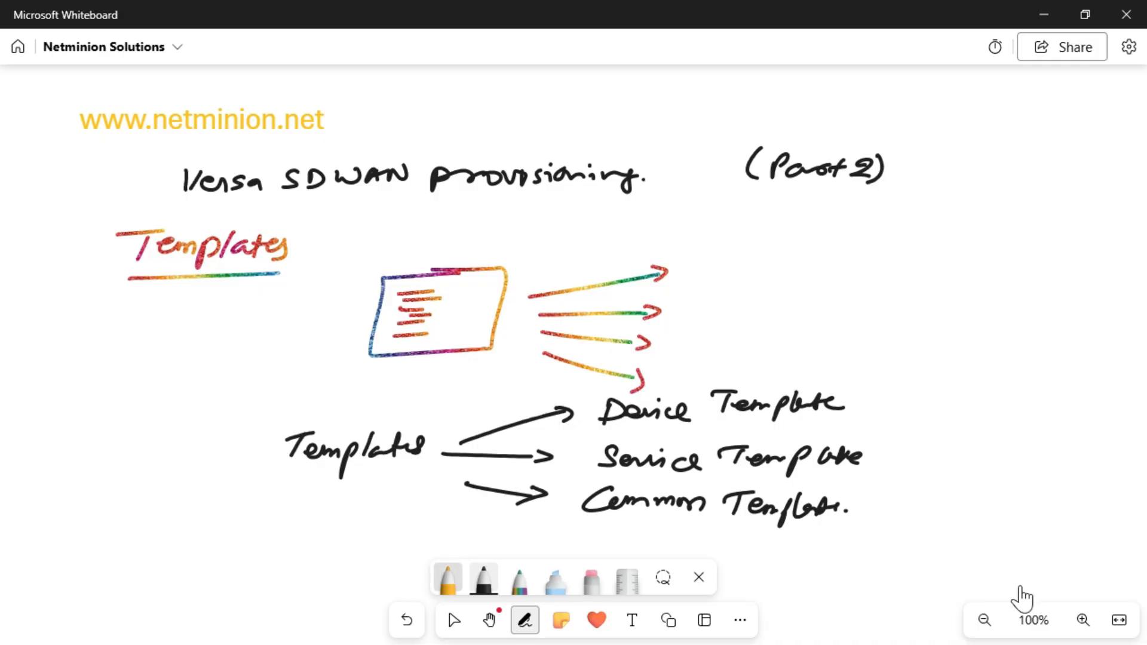
Step: In Microsoft Whiteboard, draw two orange arrows branching from Device Template and write "workflow" in quotation marks above them
click(447, 579)
mouse_move(873, 387)
mouse_down()
mouse_move(908, 365)
mouse_move(899, 420)
mouse_up()
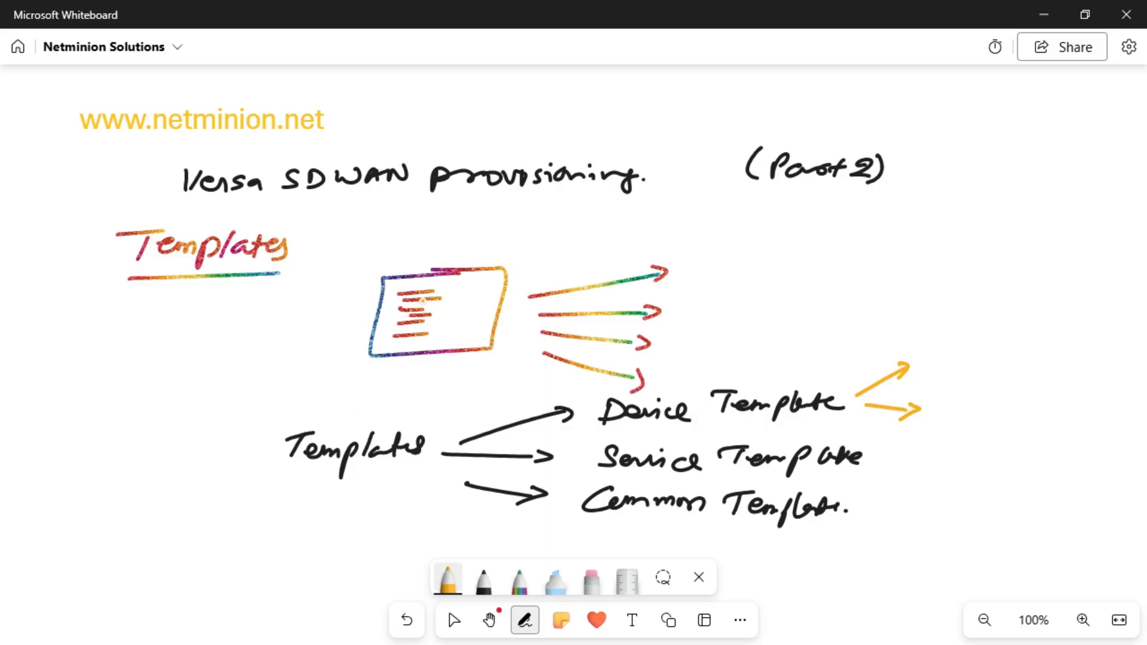
mouse_move(845, 320)
mouse_down()
mouse_move(923, 306)
mouse_move(917, 327)
mouse_move(971, 316)
mouse_up()
drag(839, 305, 841, 313)
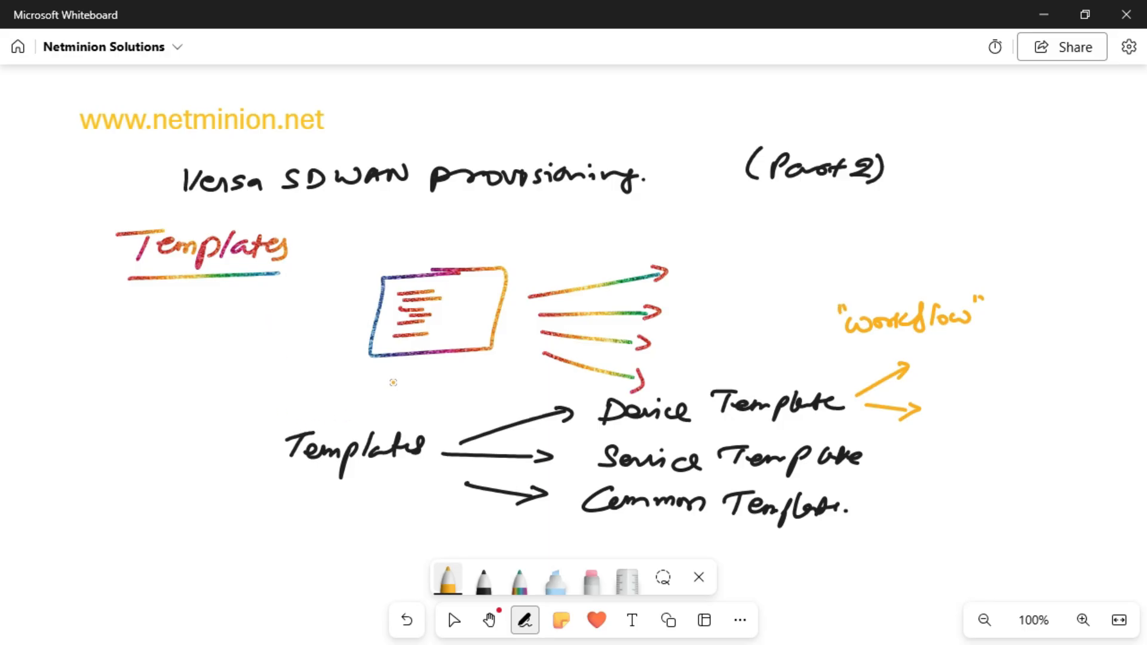
Step: Label the orange arrows "Staging" and "Post Staging template", marking them with circled numbers 1 and 2
mouse_move(955, 347)
mouse_down()
mouse_move(941, 363)
mouse_move(1026, 358)
mouse_move(950, 405)
mouse_move(1053, 395)
mouse_move(1073, 403)
mouse_move(1063, 412)
mouse_up()
drag(987, 425, 1088, 422)
drag(1051, 330, 1052, 348)
drag(1058, 325, 1055, 325)
mouse_move(1086, 388)
mouse_down()
mouse_move(1100, 403)
mouse_move(1084, 382)
mouse_up()
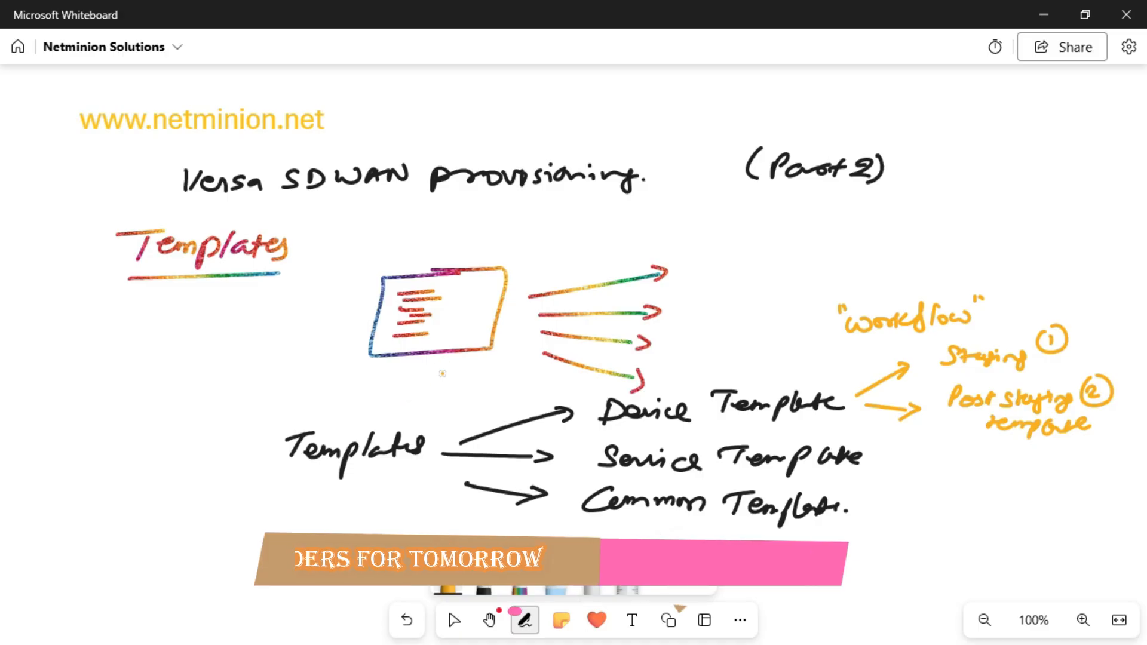
Step: Mark Service Template with a circled 3 and Common Template with a circled 4, and leave inking mode
mouse_move(892, 442)
mouse_down()
mouse_move(895, 462)
mouse_move(905, 439)
mouse_up()
mouse_move(868, 497)
mouse_down()
mouse_move(862, 509)
mouse_move(878, 506)
mouse_move(879, 487)
mouse_up()
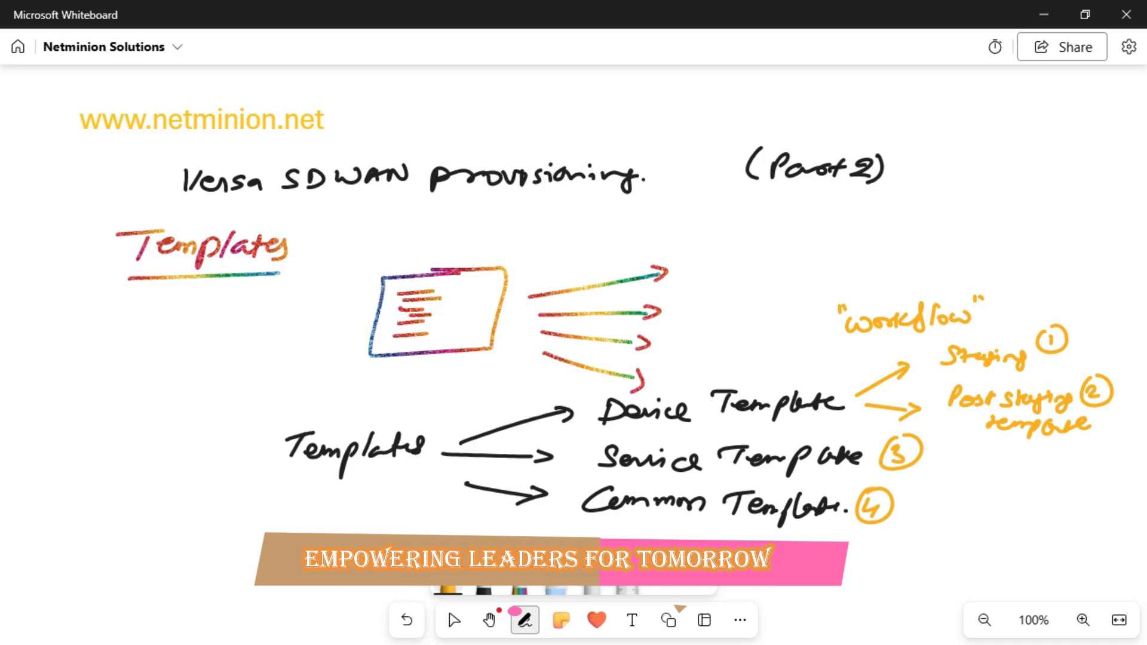
key(Escape)
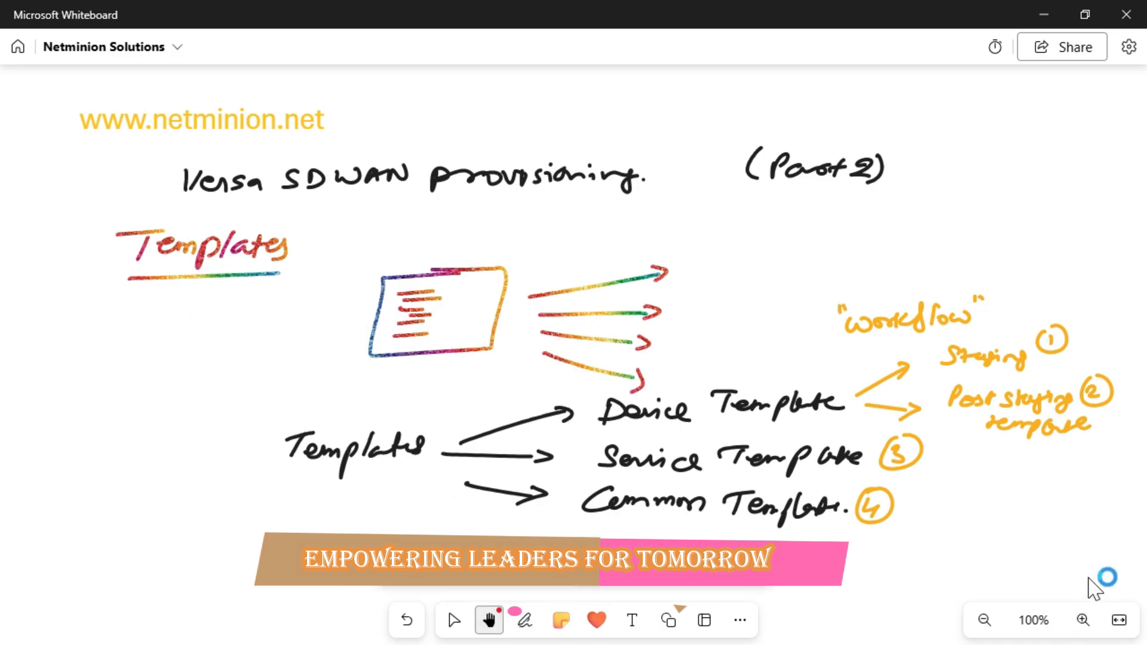
Step: Switch back to Versa Director in the Windows VM and open the workflow templates list
mouse_move(1129, 579)
mouse_down()
mouse_move(1103, 409)
mouse_move(1116, 113)
mouse_up()
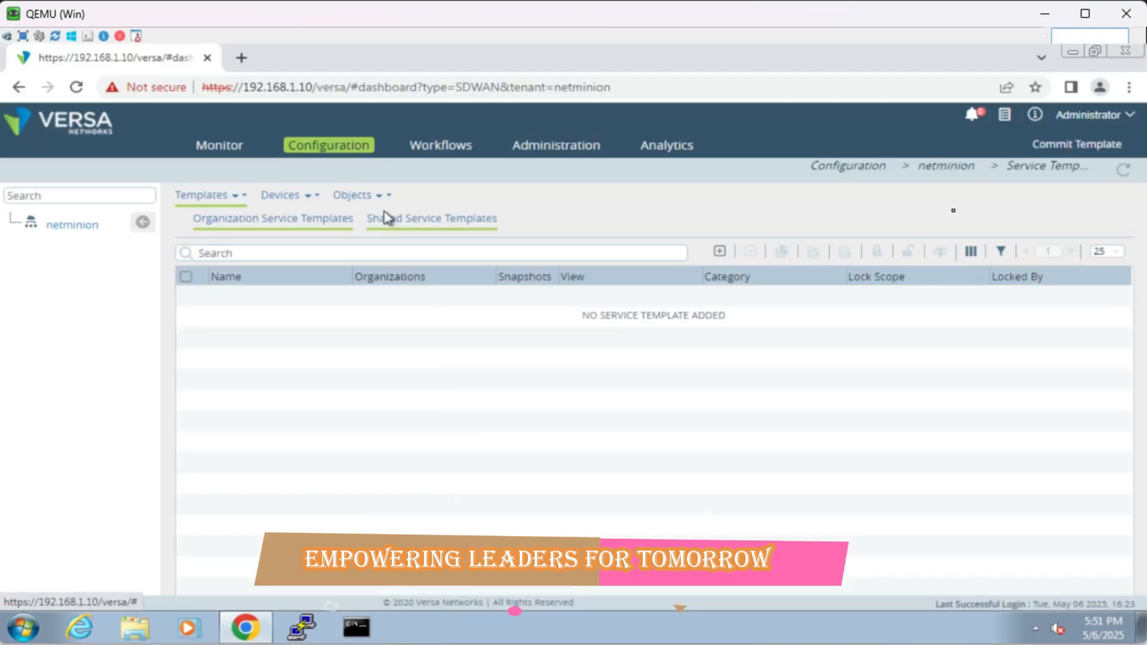
click(453, 149)
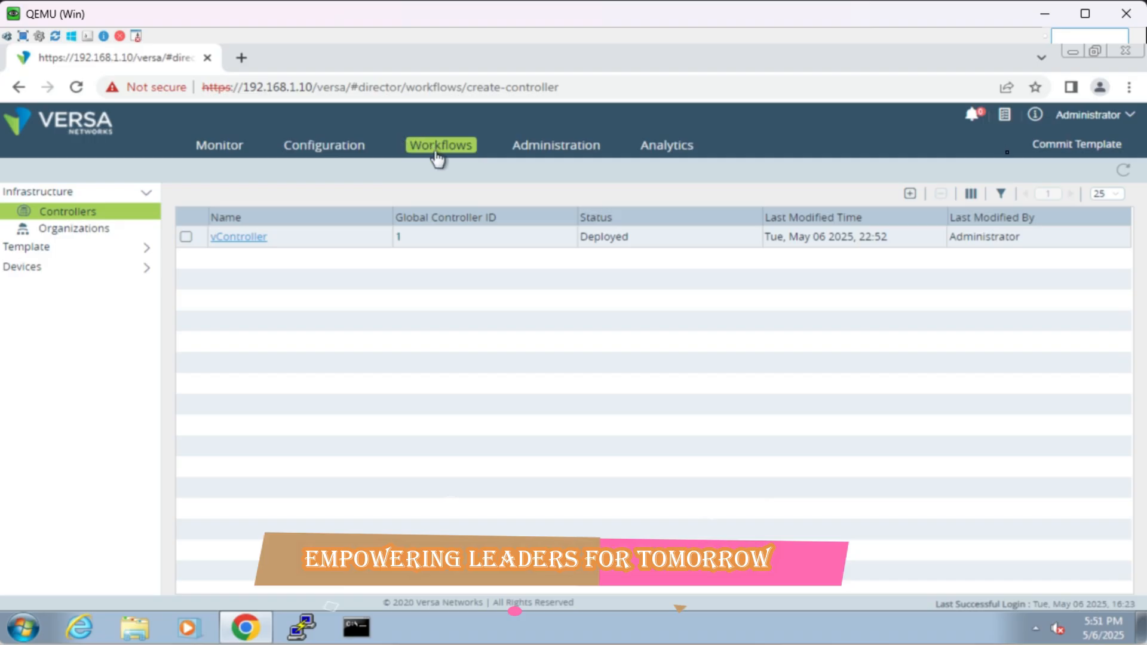
click(72, 251)
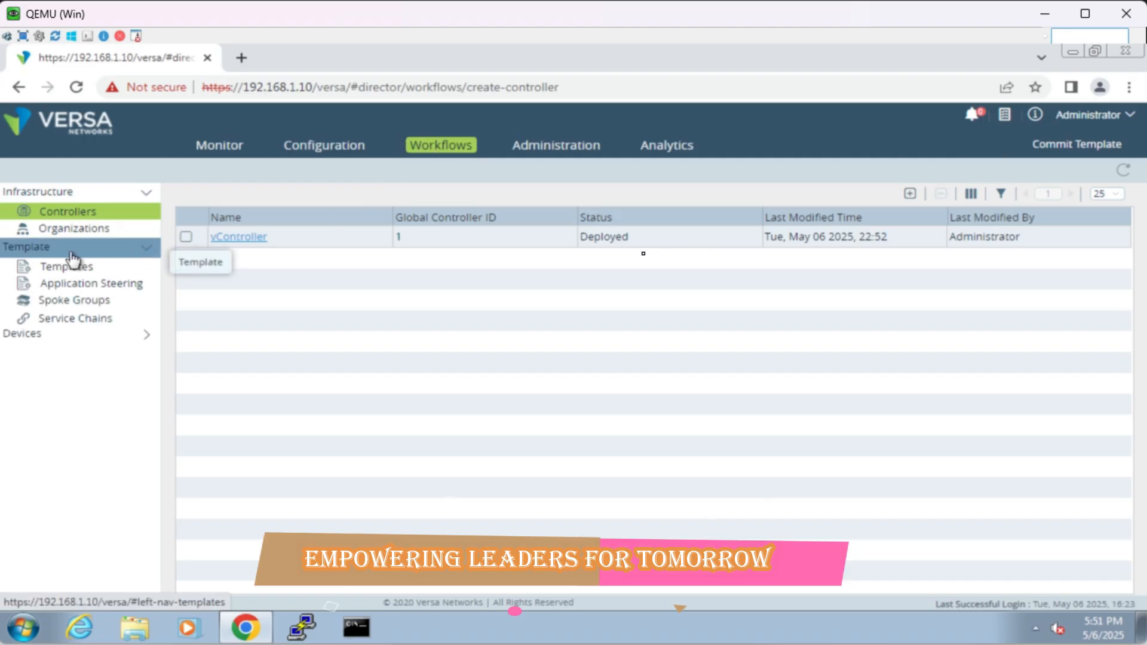
click(75, 276)
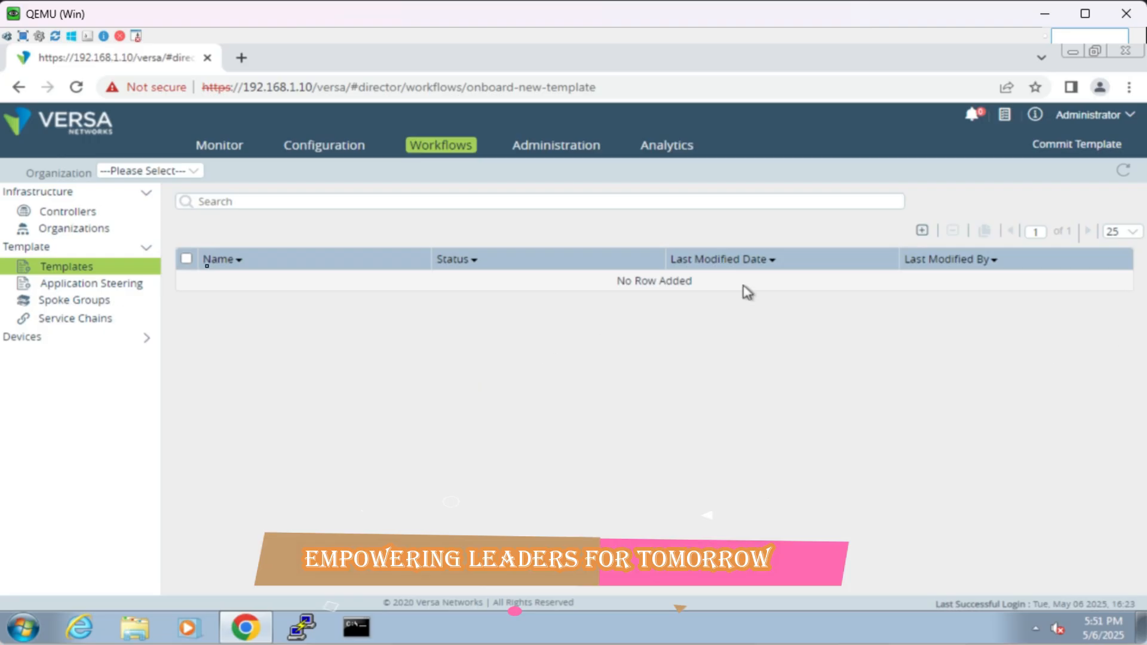
Step: Start a new workflow template and name it DeviceTemplate
click(923, 232)
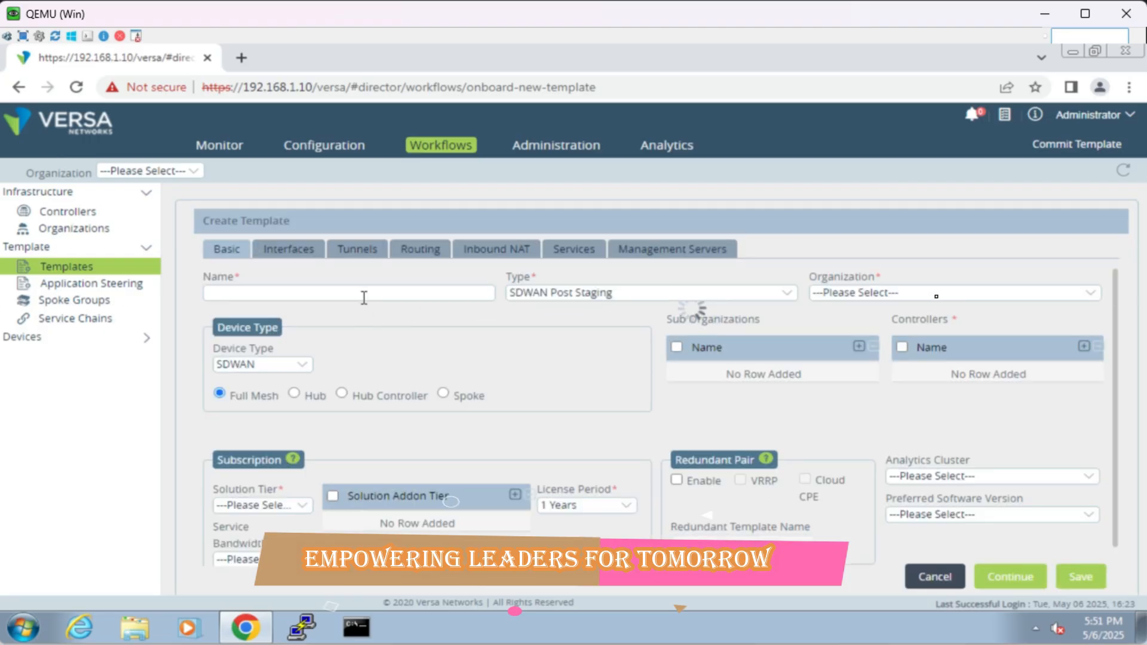
click(367, 292)
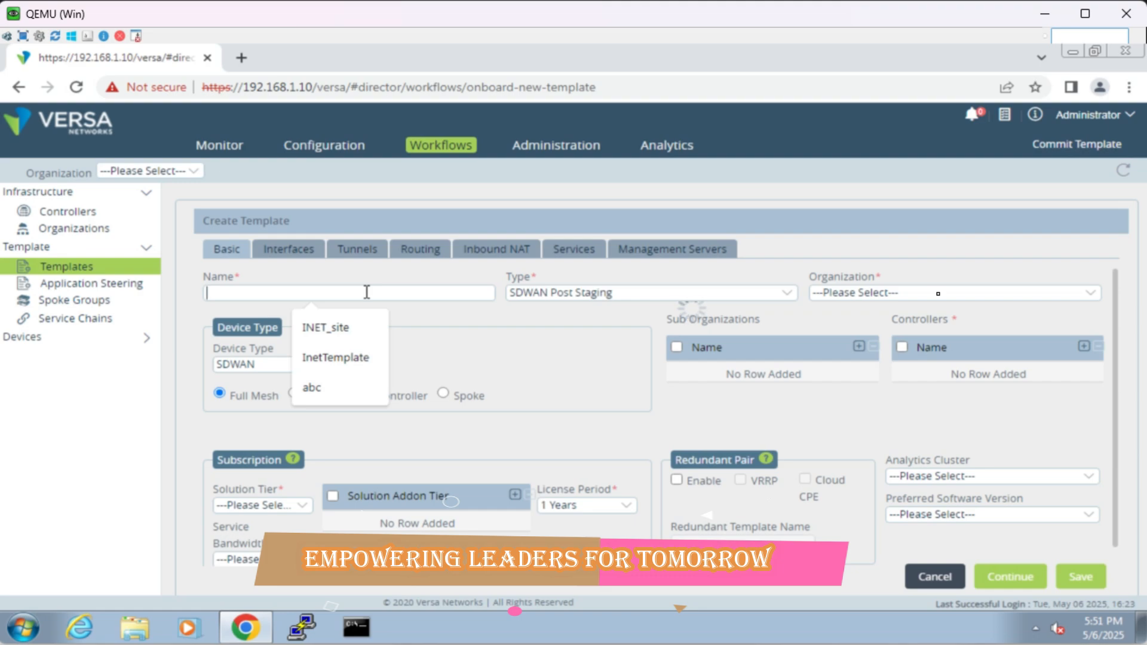
text(DeviceTemplate)
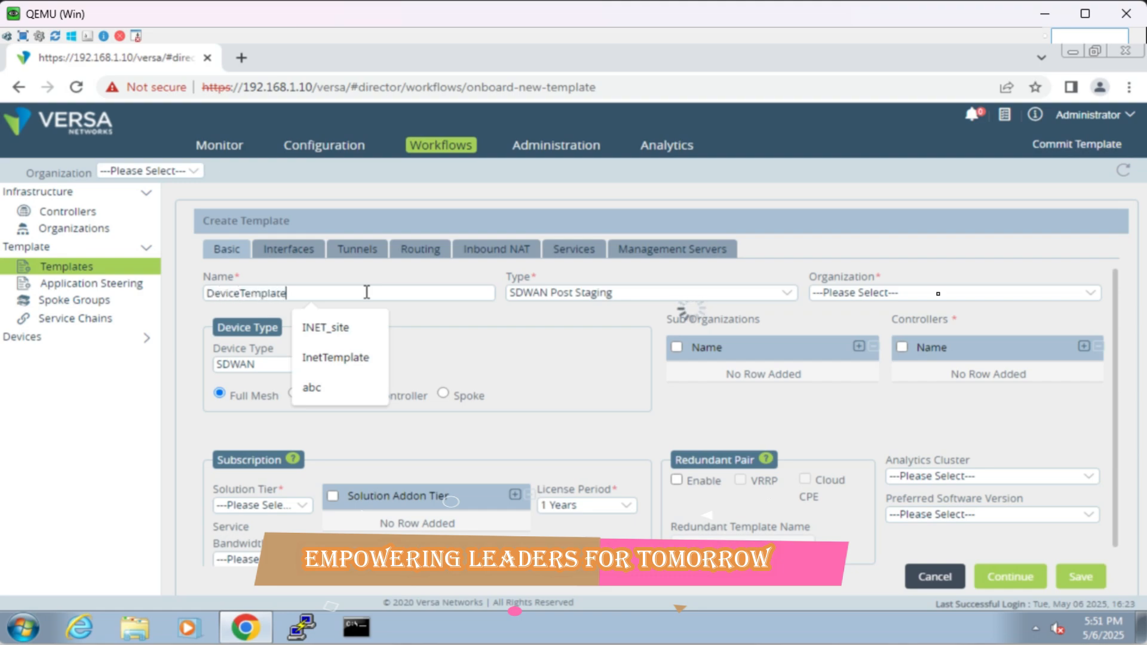
Step: Keep the template type as SDWAN Post Staging and assign the template to the netminion organization
click(479, 329)
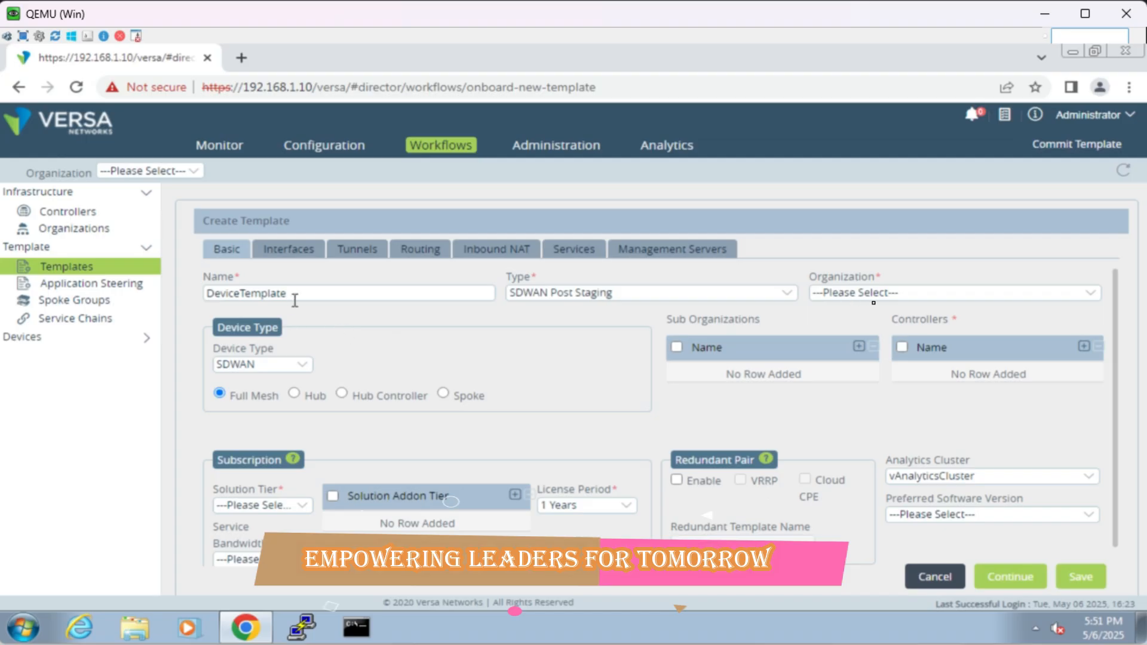
click(561, 296)
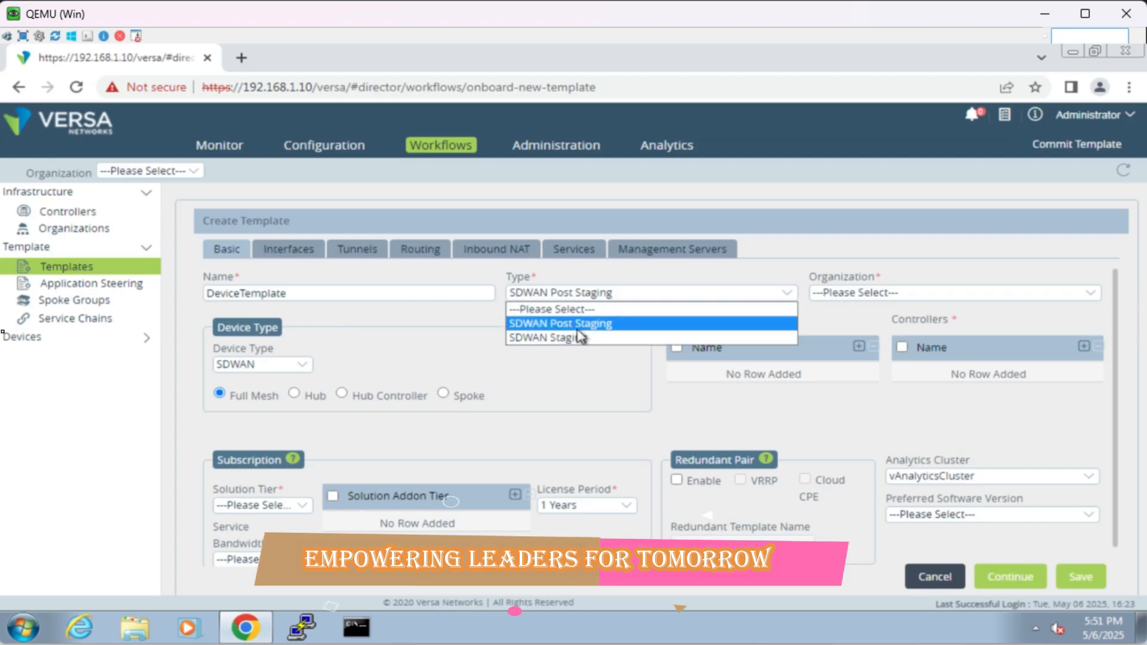
click(577, 330)
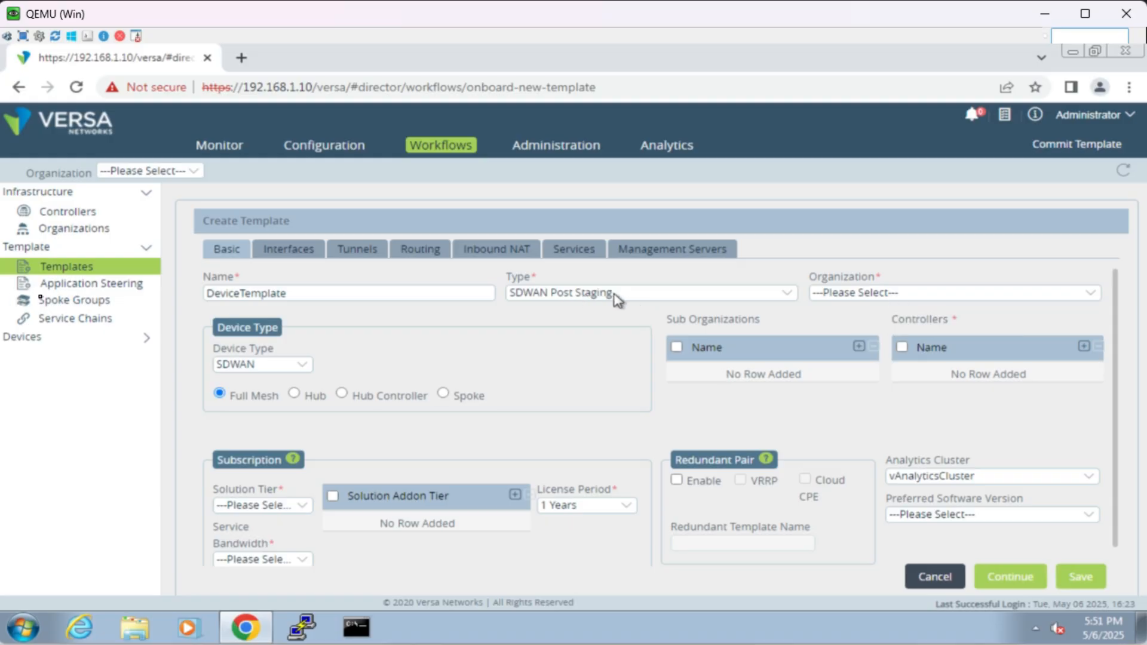
click(862, 294)
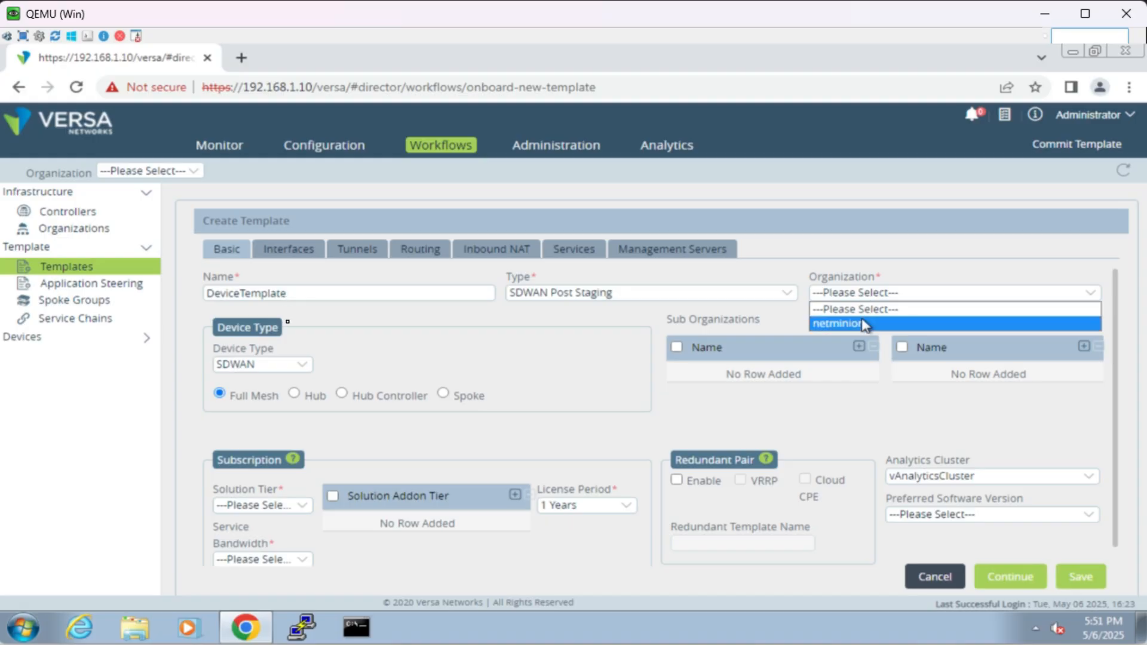
click(863, 325)
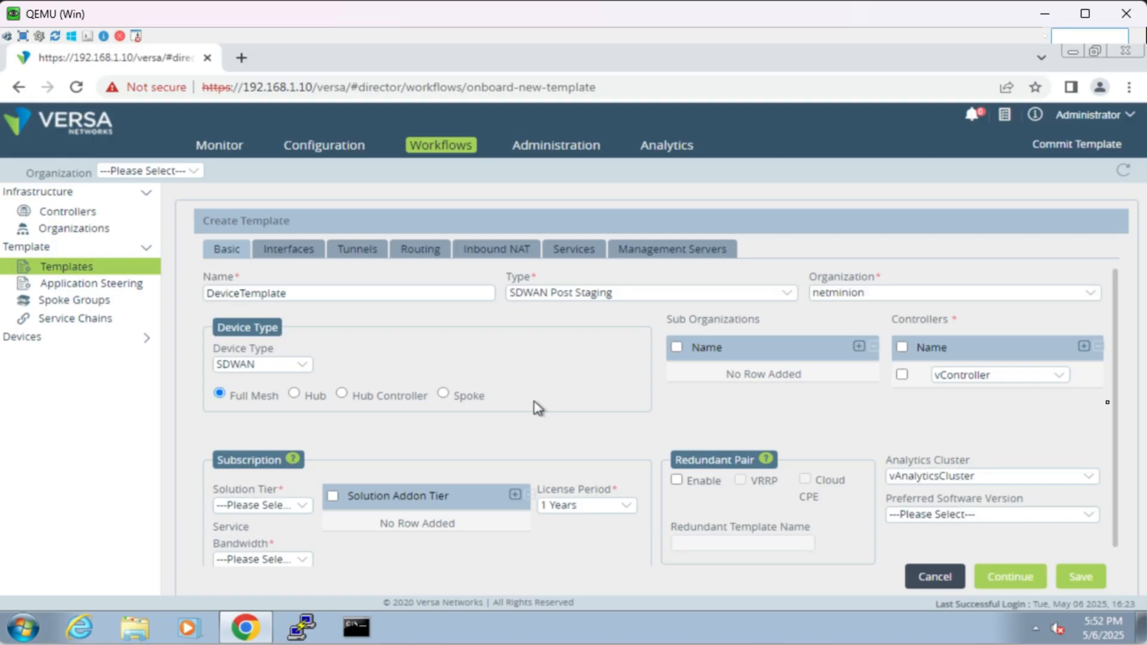
Step: Set the subscription's solution tier to Premier-Secure-SDWAN and its service bandwidth to 1 Gbps
click(255, 508)
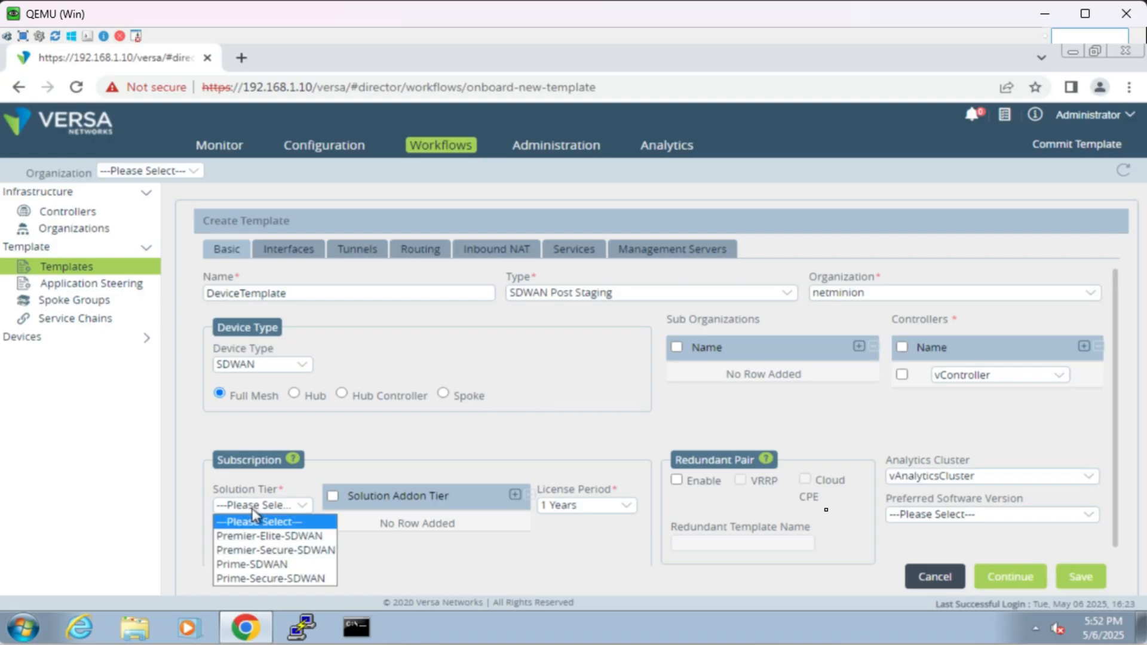
click(296, 537)
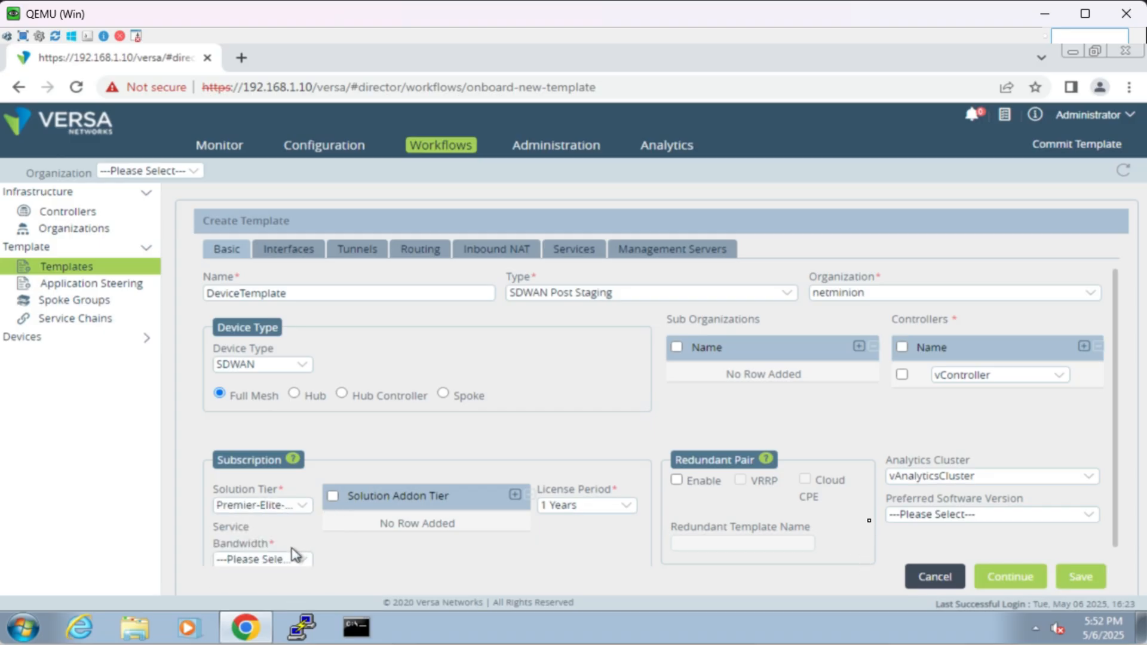
click(299, 511)
click(297, 550)
scroll(396, 554, down, 1)
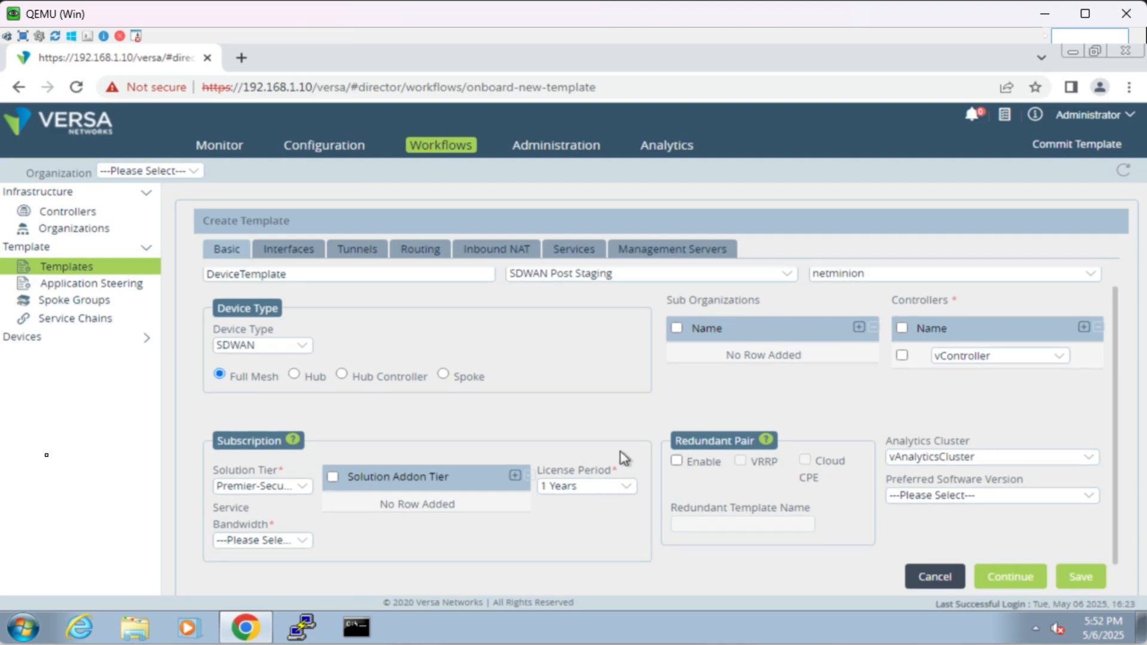
click(287, 544)
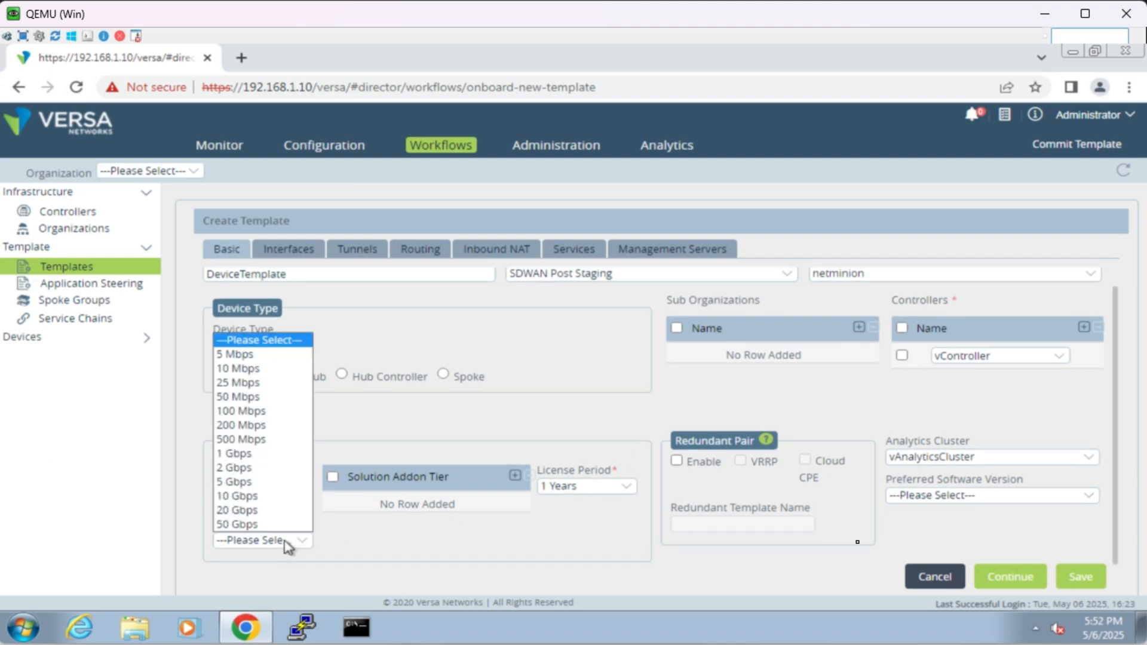
click(280, 453)
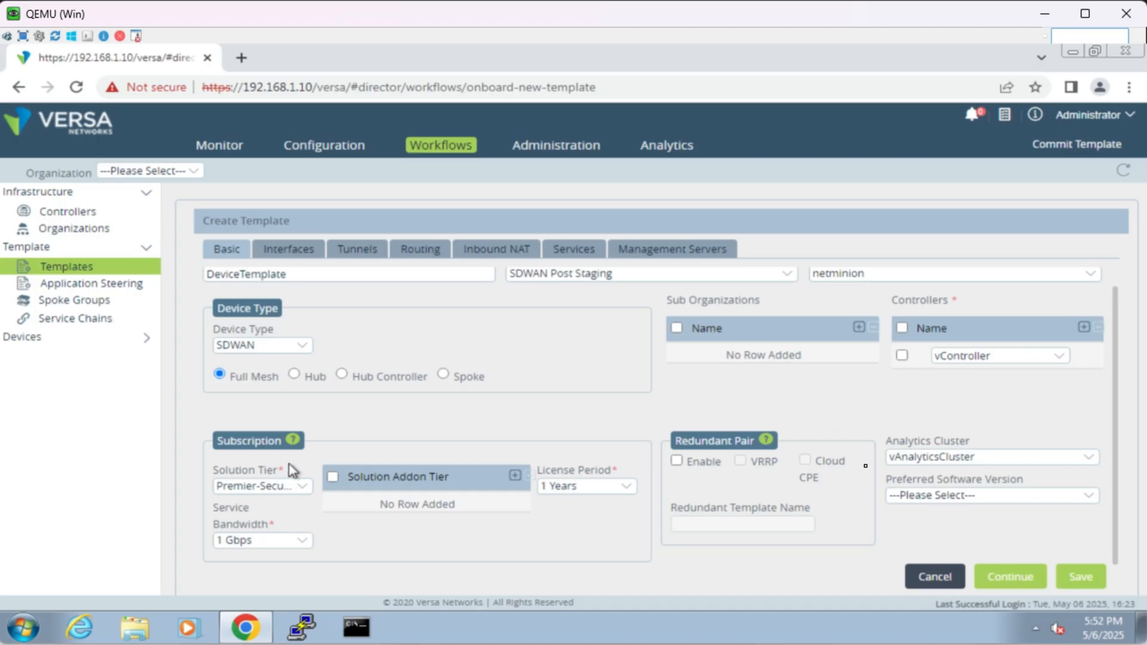
Step: Continue to the template's interface configuration and bring up the interface type choices for port 1
click(1003, 578)
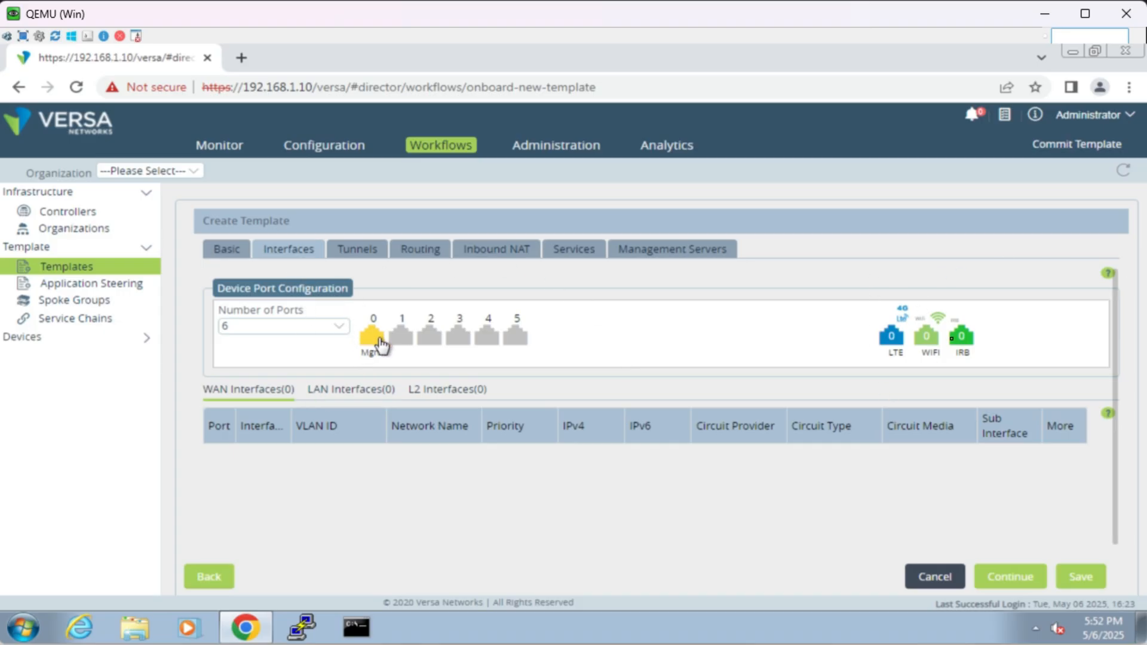
click(402, 338)
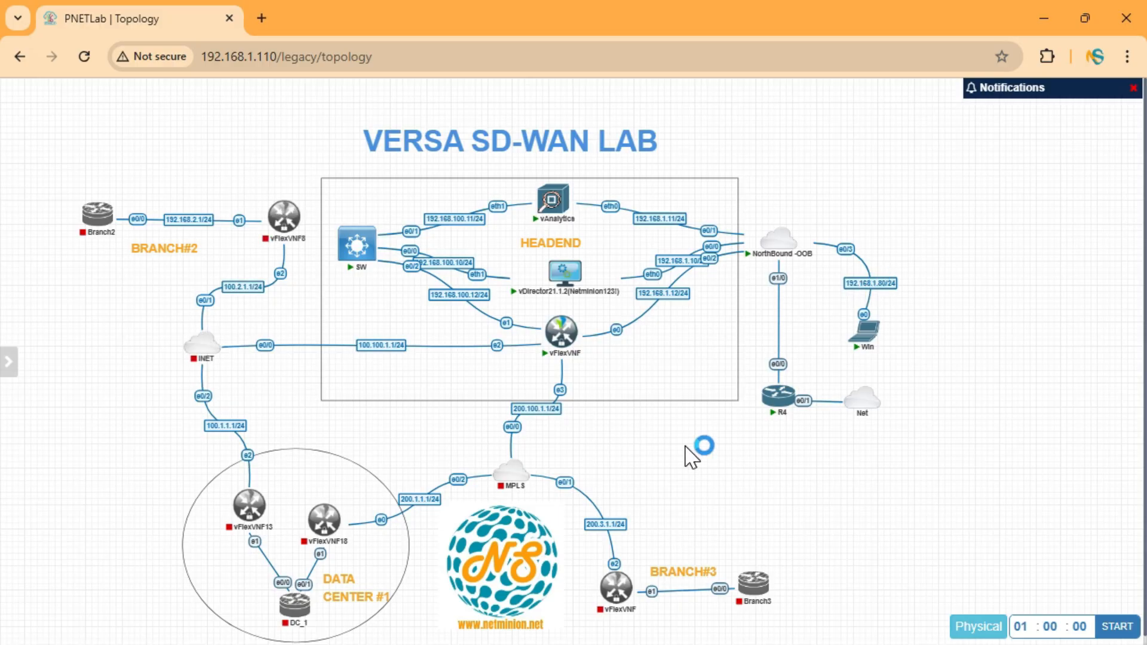
Step: Switch to Microsoft Whiteboard and handwrite "eth0 — eth0" near the top of the board with the multicoloured pen
mouse_move(71, 455)
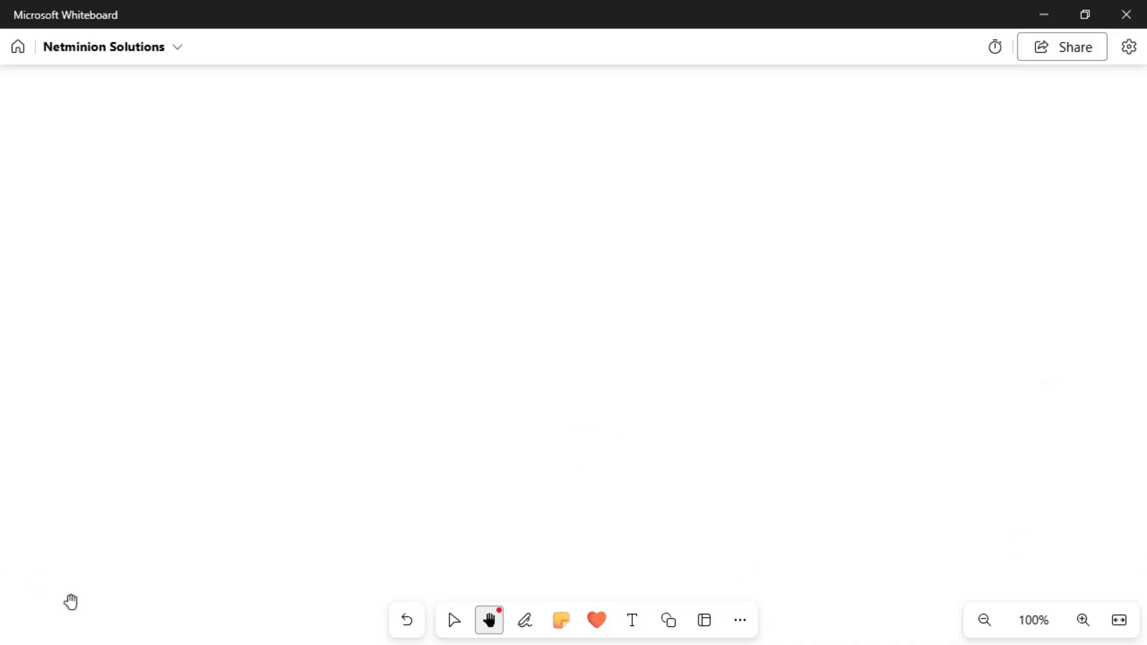
click(525, 620)
click(519, 579)
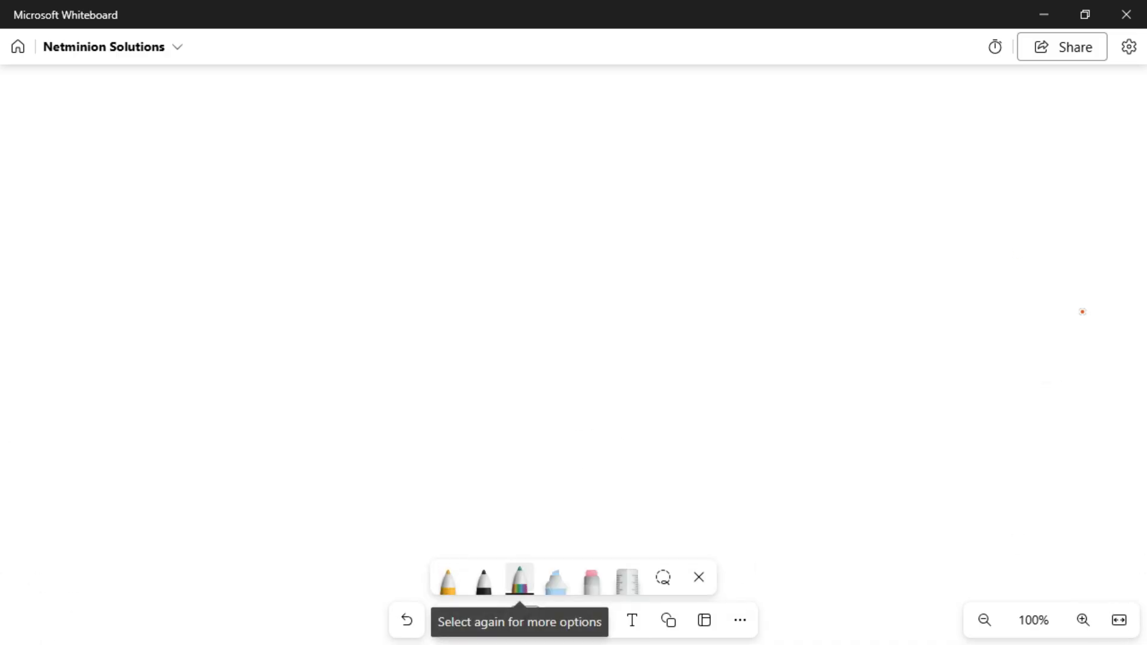
mouse_move(257, 135)
mouse_down()
mouse_move(259, 144)
mouse_move(301, 141)
mouse_up()
mouse_move(326, 132)
mouse_down()
mouse_move(322, 147)
mouse_move(328, 133)
mouse_up()
drag(359, 138, 465, 143)
mouse_move(487, 114)
mouse_down()
mouse_move(483, 142)
mouse_move(529, 128)
mouse_up()
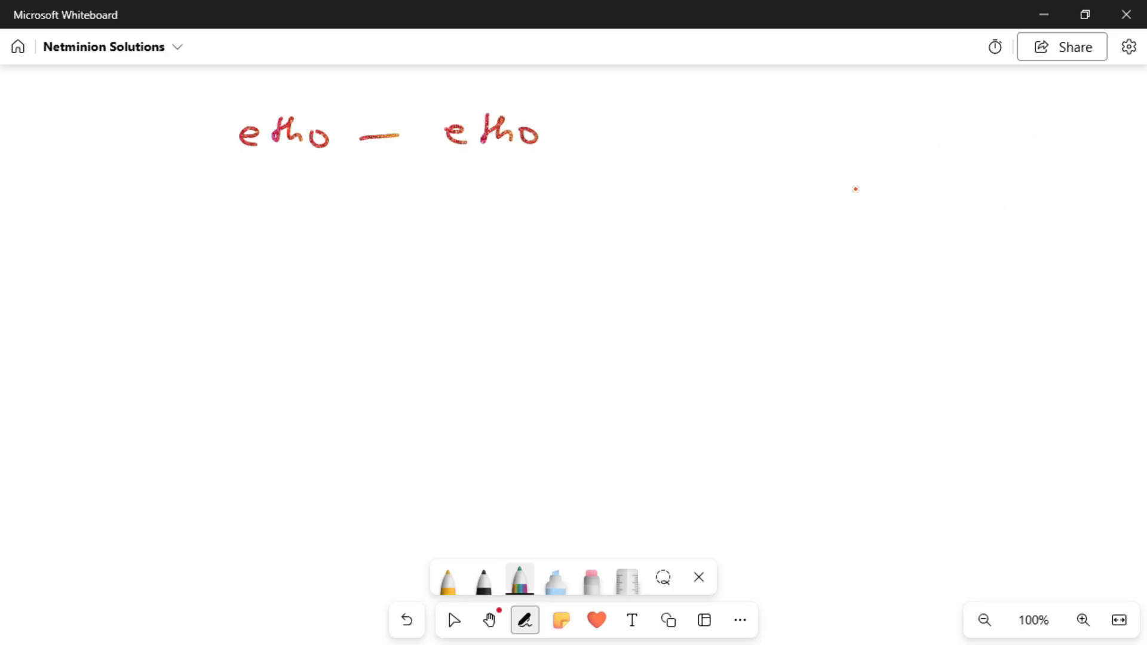
Step: Handwrite two more interface mapping lines beneath the eth0 line on the whiteboard
drag(250, 192, 265, 201)
mouse_move(282, 176)
mouse_down()
mouse_move(273, 203)
mouse_move(317, 208)
mouse_up()
drag(358, 198, 444, 186)
mouse_move(447, 192)
mouse_down()
mouse_move(476, 203)
mouse_move(501, 187)
mouse_up()
click(477, 180)
drag(523, 181, 516, 207)
drag(249, 252, 269, 263)
mouse_move(282, 237)
mouse_down()
mouse_move(276, 266)
mouse_move(318, 250)
mouse_move(312, 276)
mouse_move(329, 282)
mouse_up()
mouse_move(360, 263)
mouse_down()
mouse_move(456, 243)
mouse_move(487, 243)
mouse_move(491, 262)
mouse_up()
mouse_move(499, 246)
mouse_down()
mouse_move(500, 261)
mouse_move(512, 241)
mouse_move(537, 260)
mouse_up()
click(501, 234)
drag(559, 243, 560, 264)
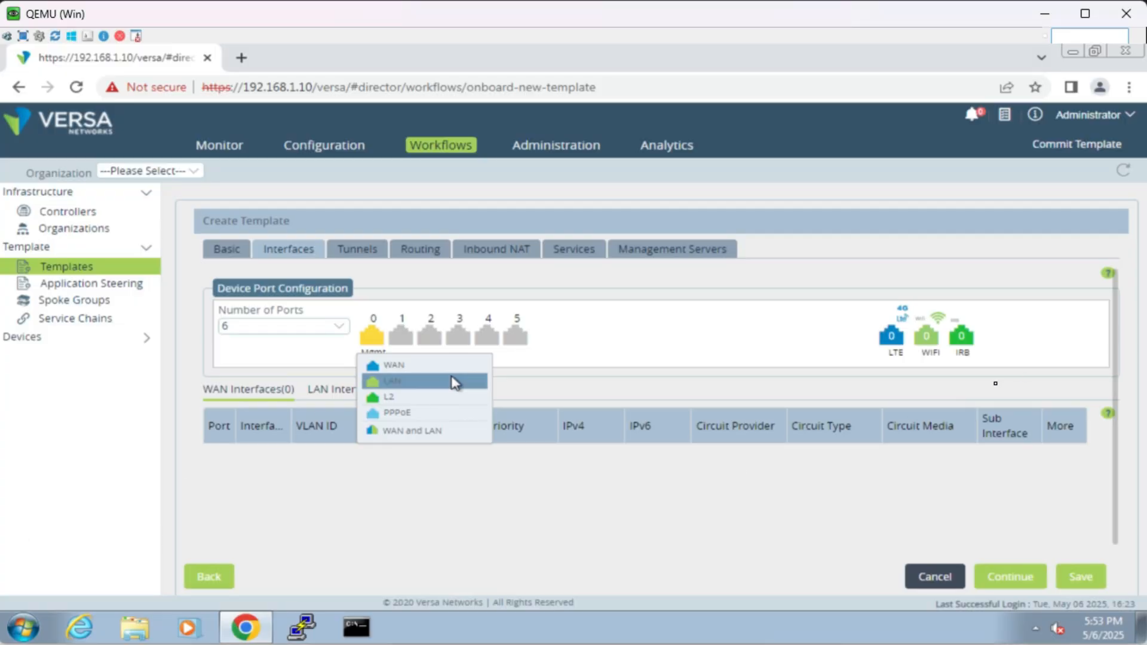
Step: Return to Versa Director and assign port 1 as a LAN interface and port 2 as a WAN interface
click(411, 360)
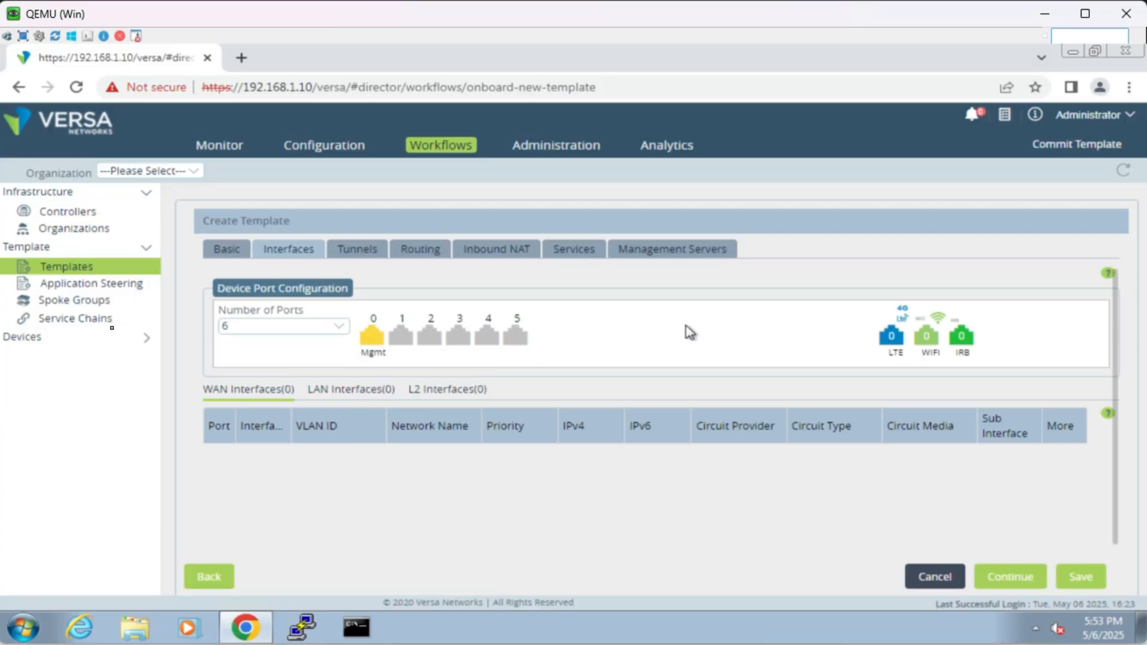
click(408, 344)
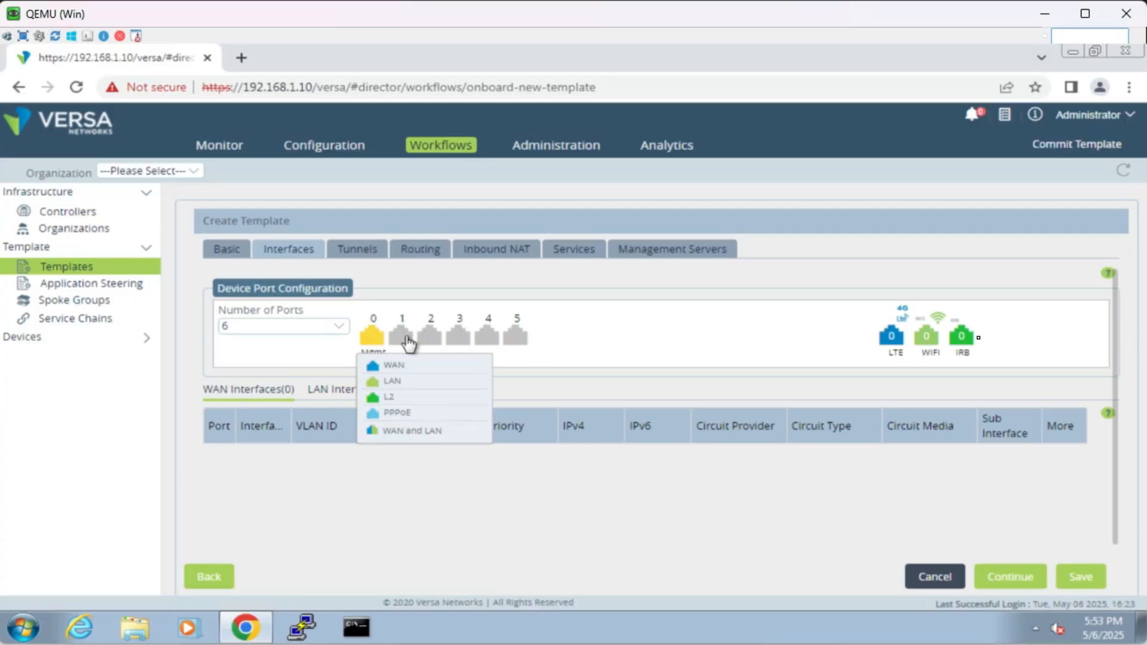
click(418, 393)
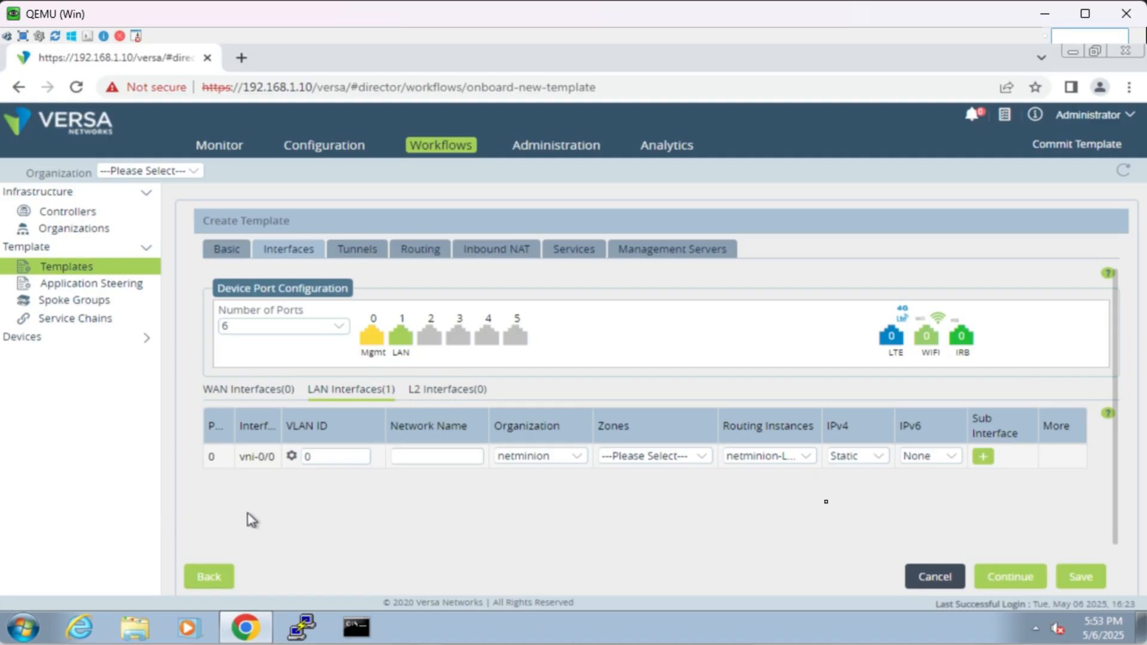
click(430, 337)
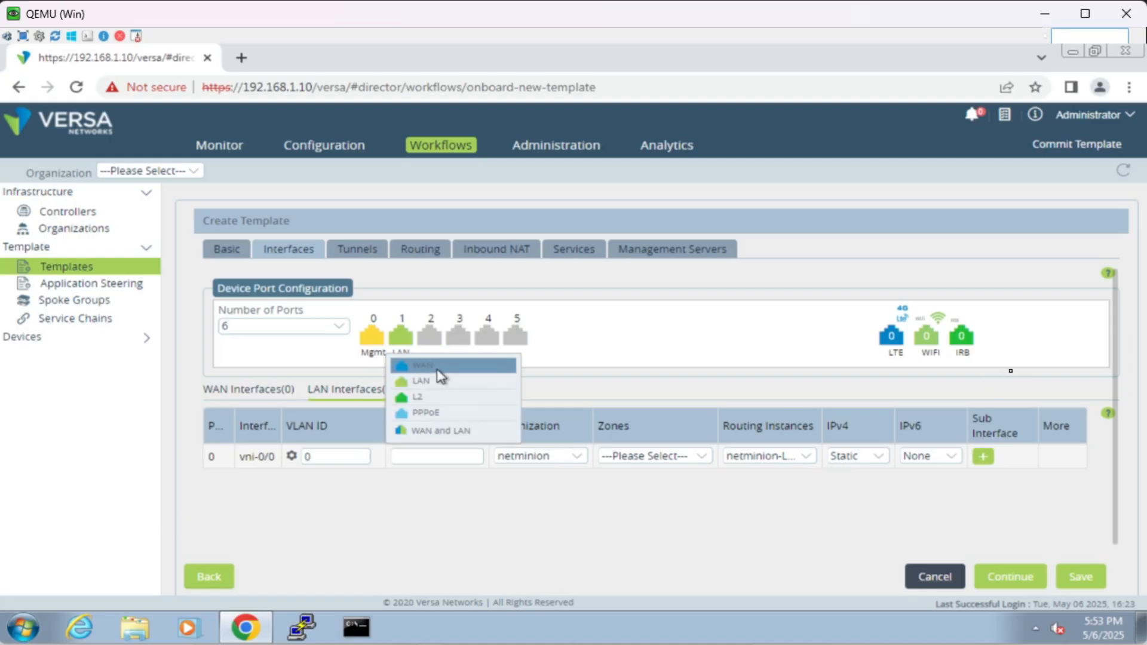
click(440, 366)
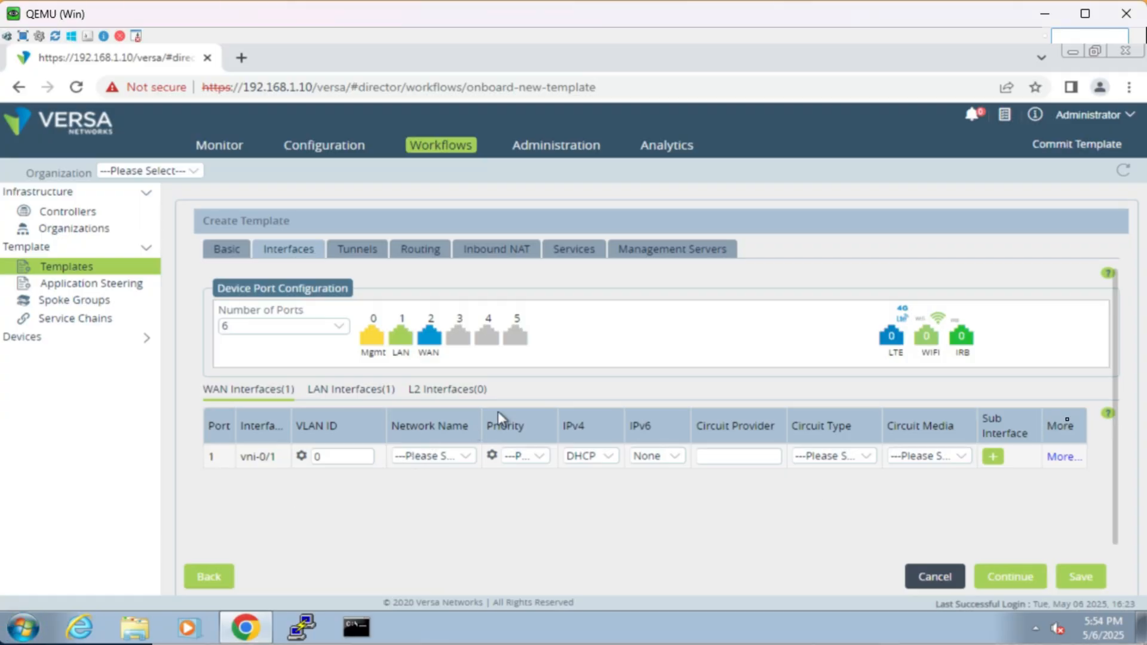
Step: Name the LAN interface's network LanNetwork and keep netminion-LAN-VR as its routing instance
click(408, 346)
click(330, 392)
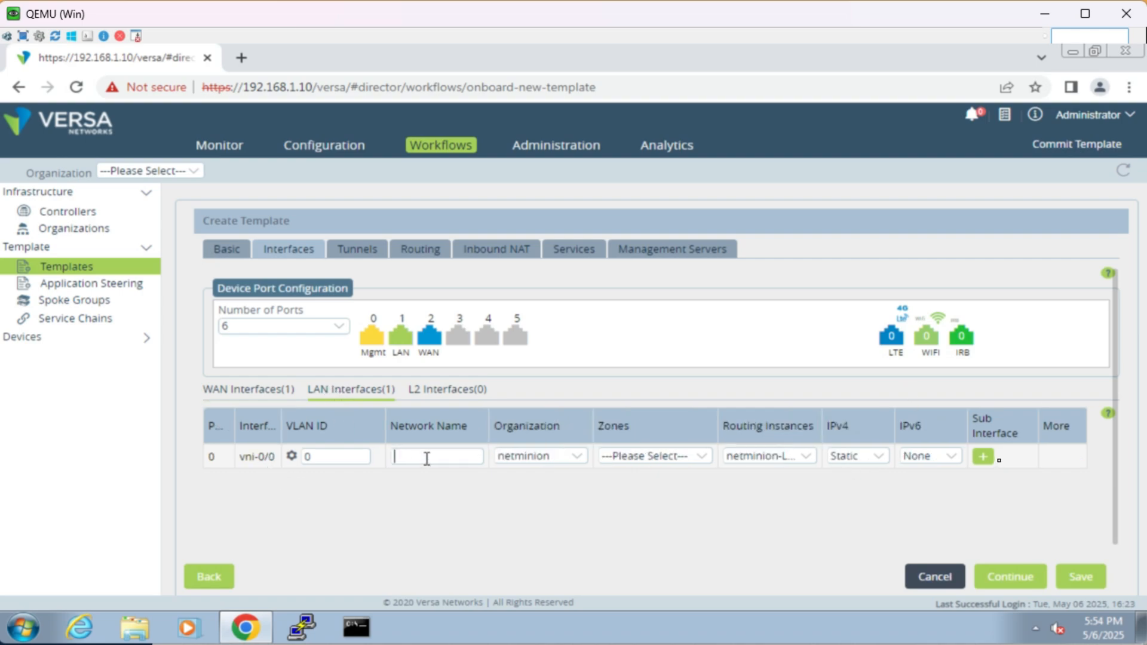
text(LanNetwork)
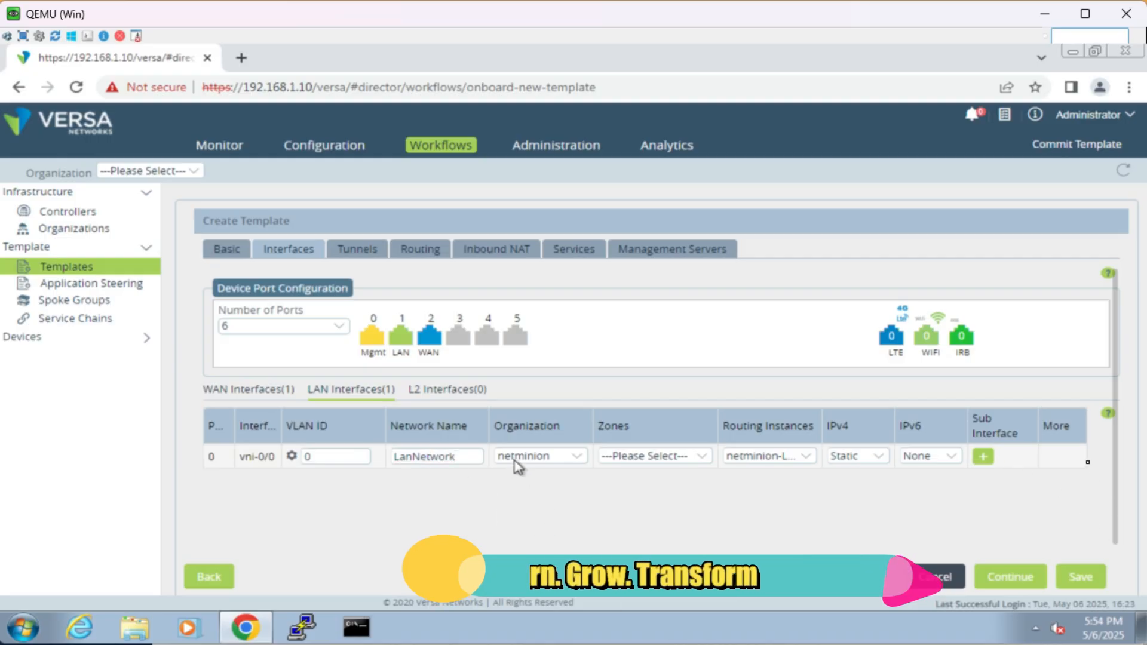
click(663, 457)
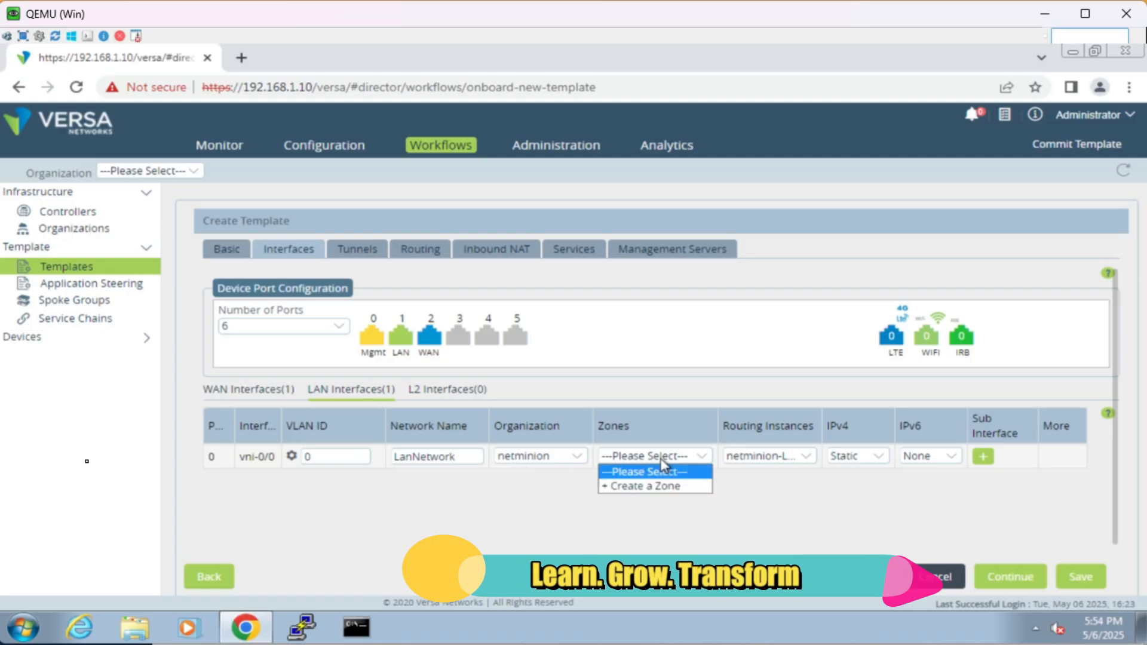
click(748, 492)
click(776, 462)
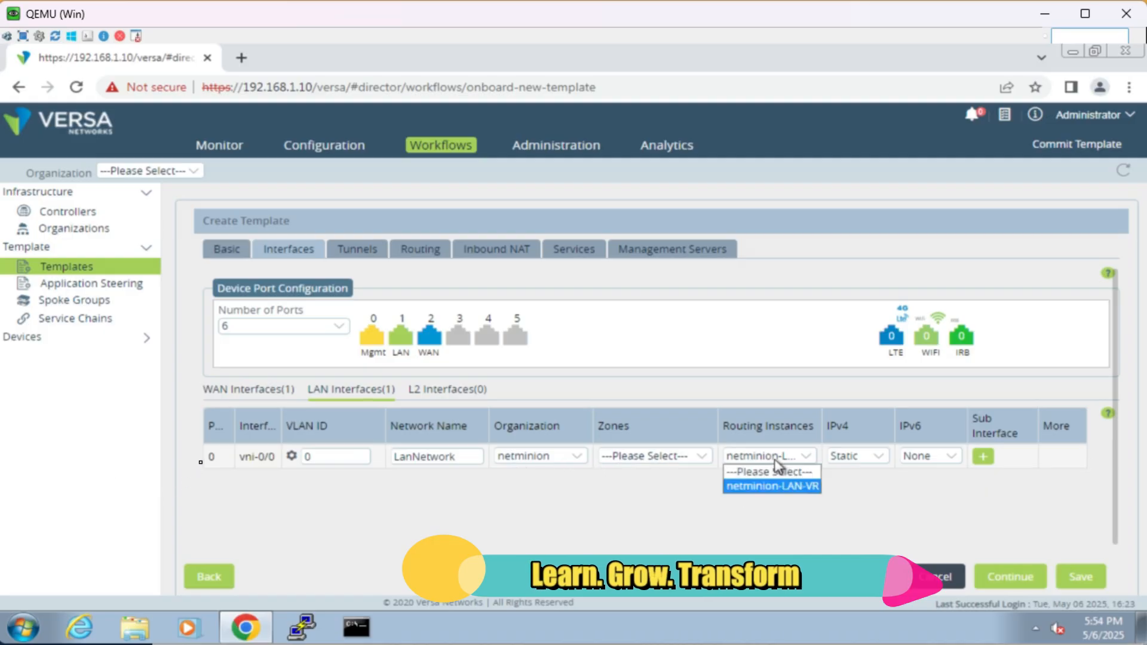
click(783, 487)
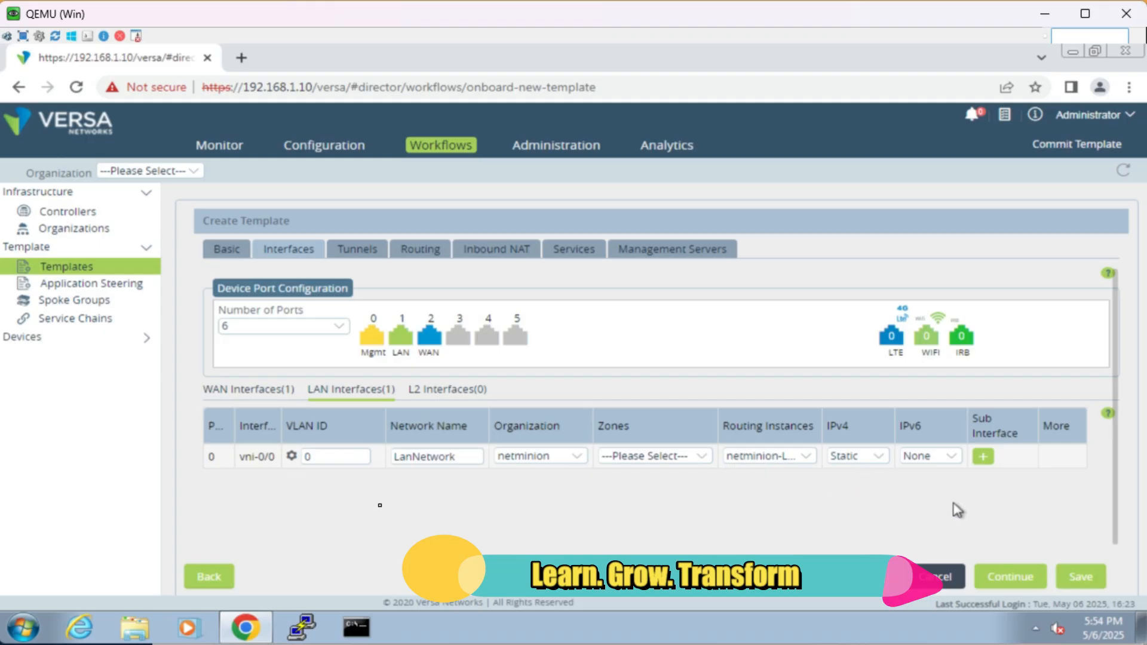
Step: Set the WAN interface's network to Internet and its IPv4 addressing to Static
click(275, 393)
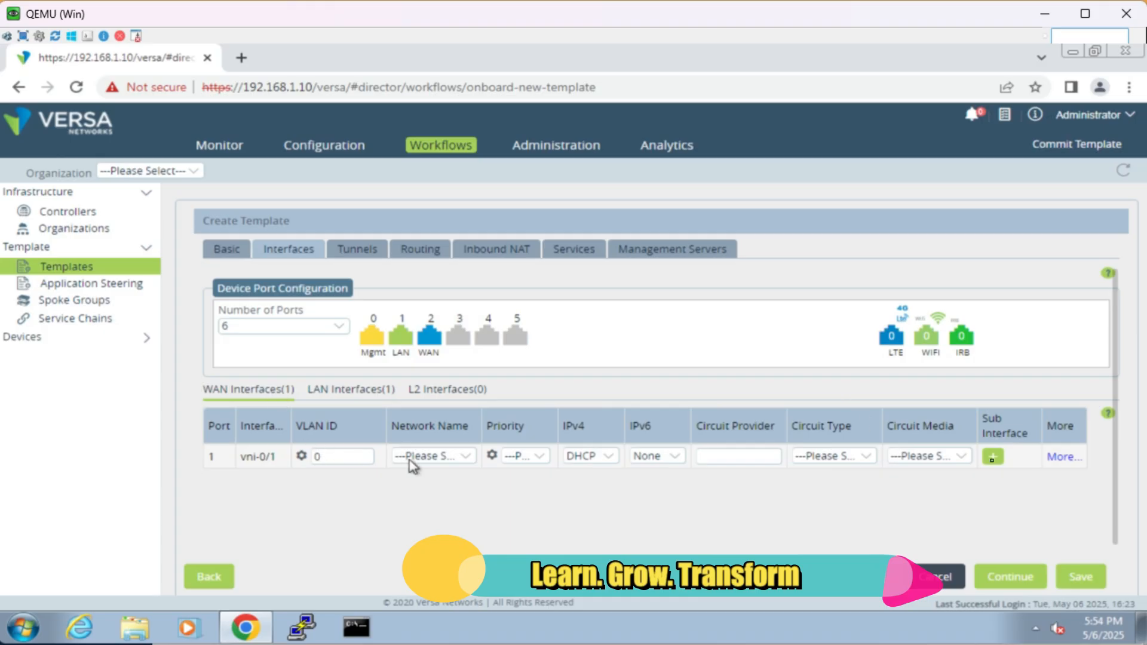
click(432, 464)
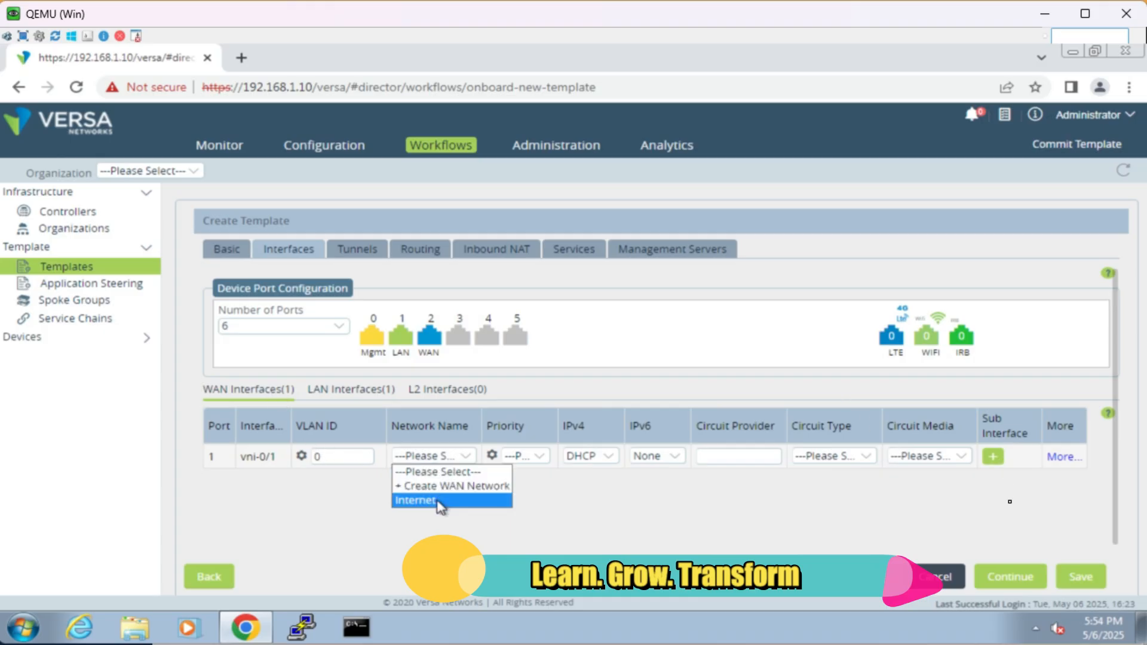
click(440, 501)
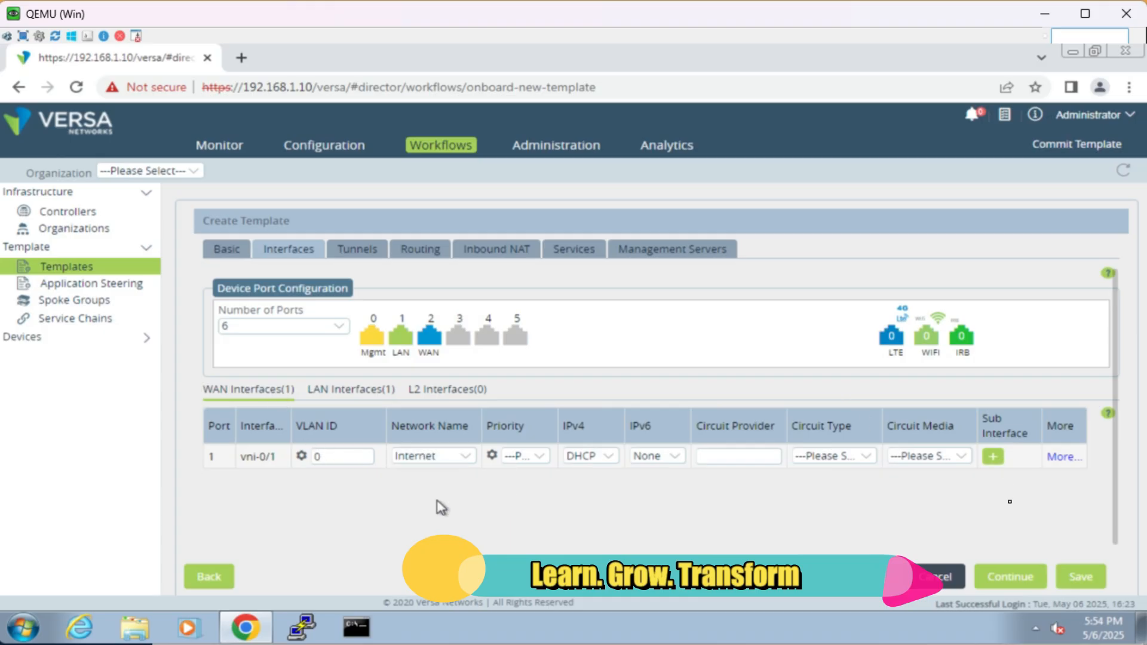
click(587, 465)
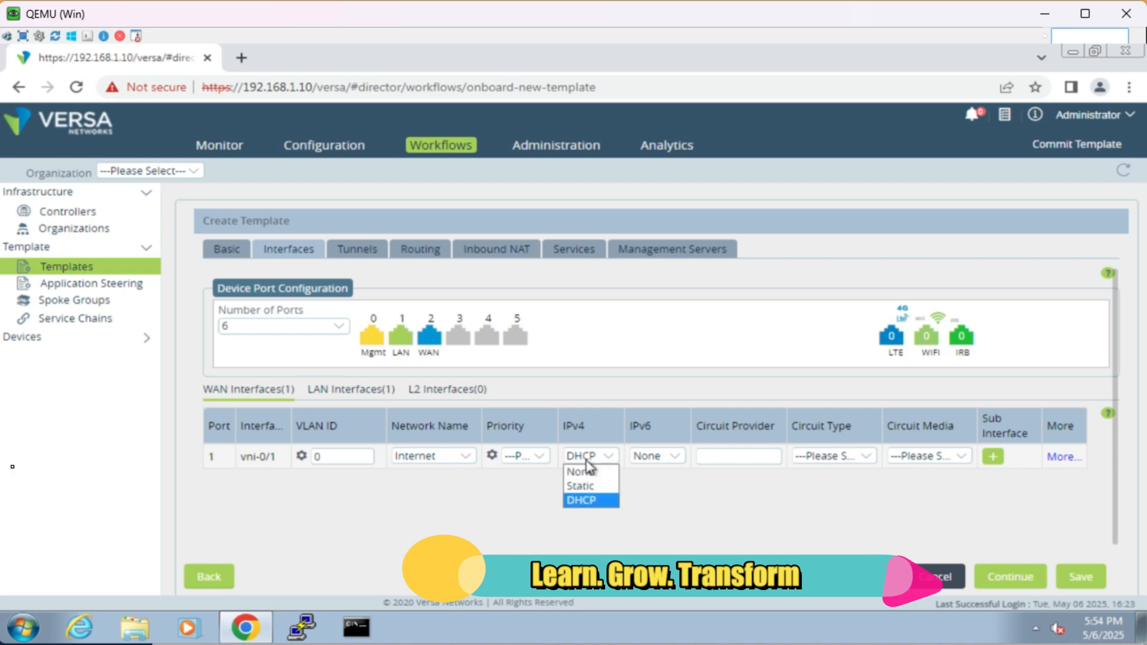
click(586, 486)
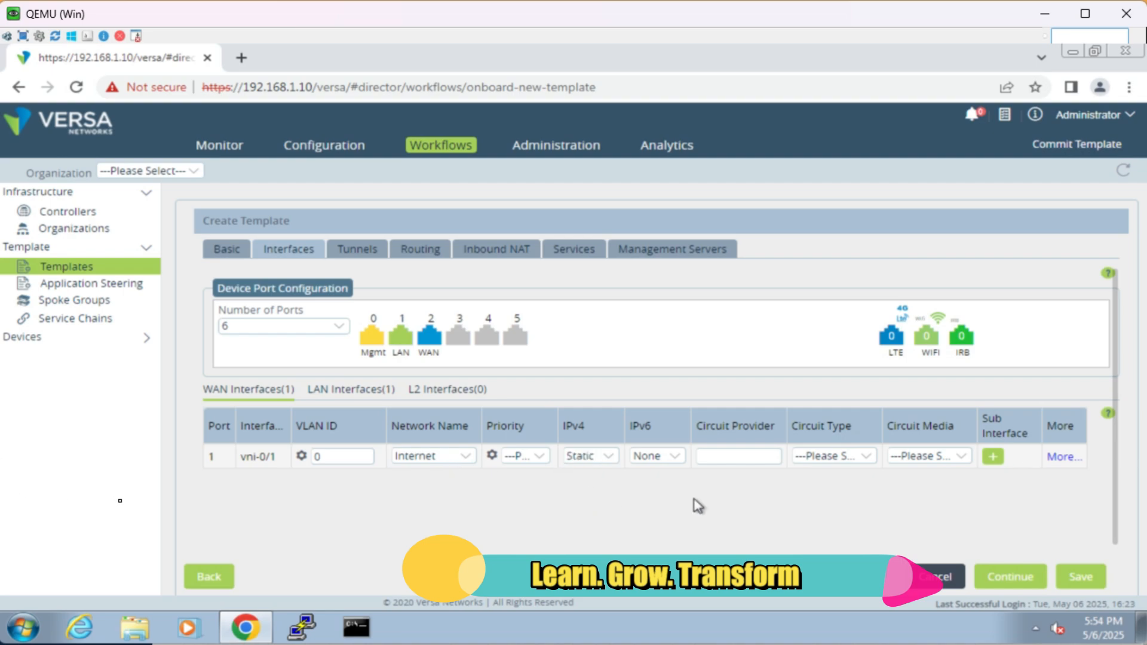
Step: Advance through the Tunnels, Routing and Inbound NAT settings without adding entries, up to the Services settings
click(1008, 580)
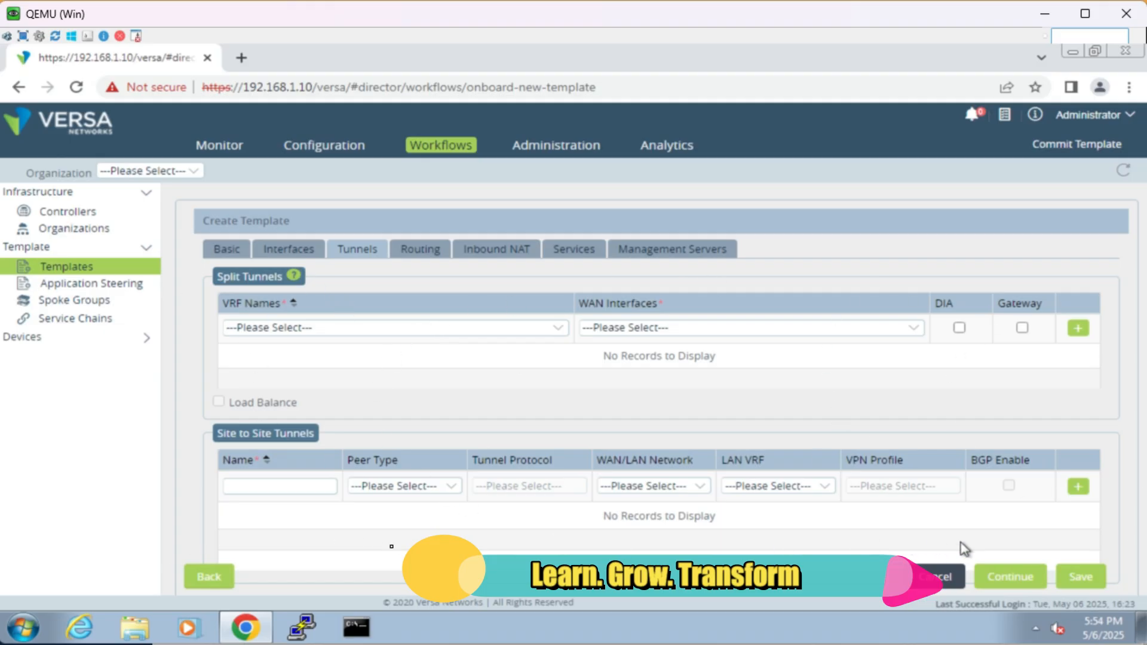
click(1017, 581)
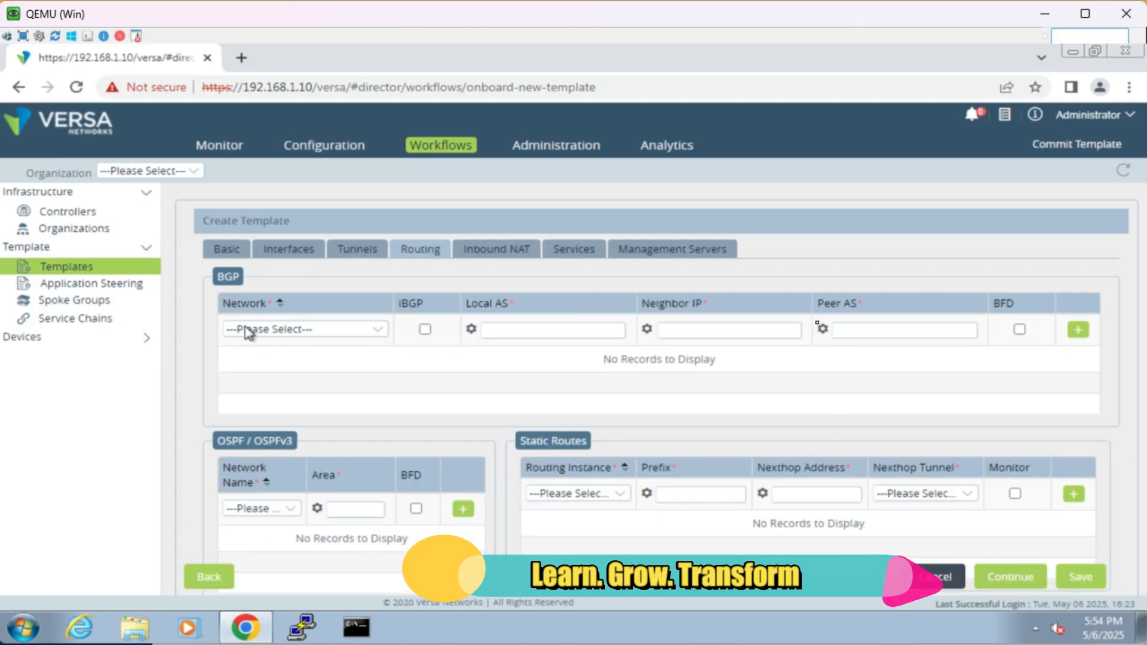
click(1009, 578)
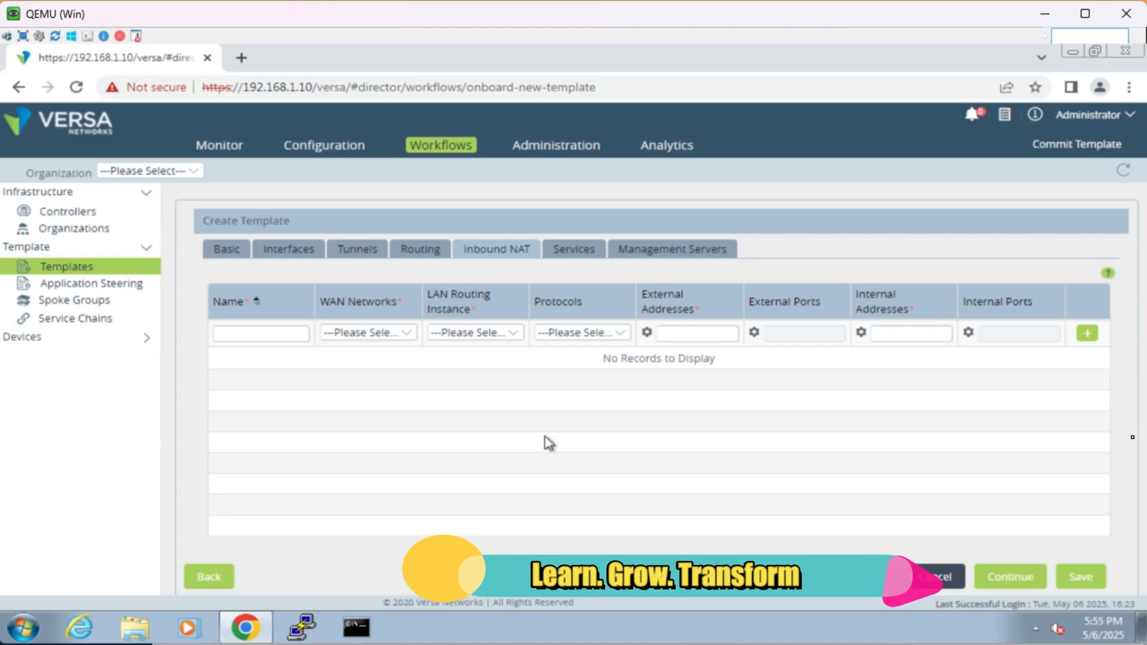
click(994, 583)
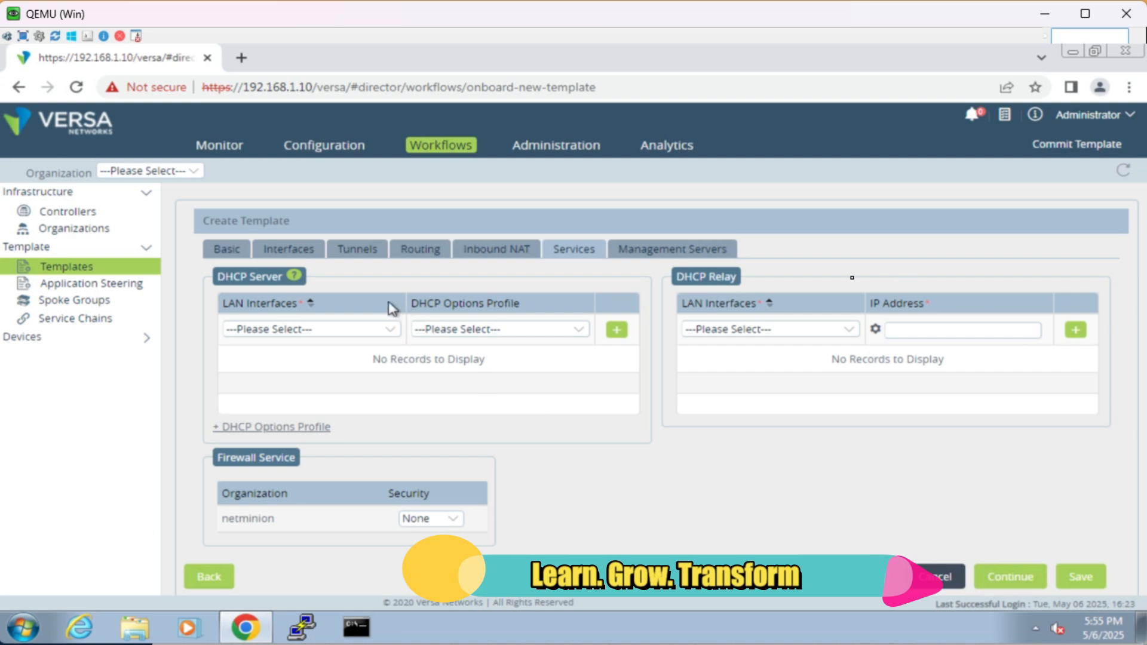
Step: Keep the firewall service security at None, skip the management servers and create the template
click(425, 520)
click(1010, 576)
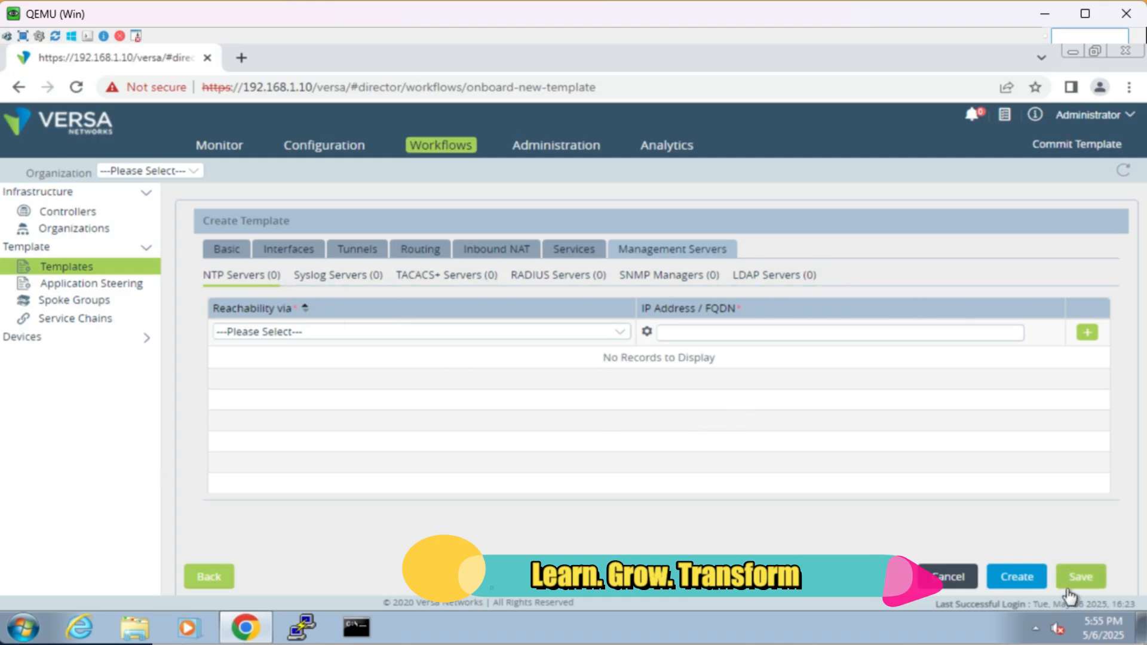
click(1027, 582)
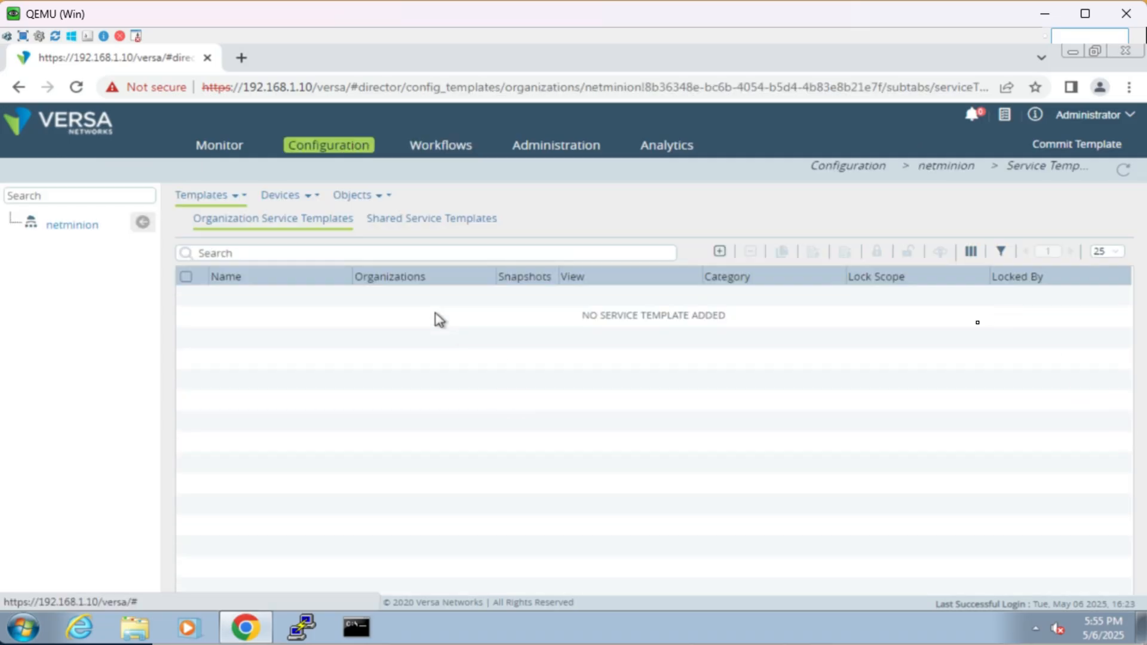
Step: Open DeviceTemplate from the device templates and examine its interfaces, networks, virtual wires, global routers and virtual routers
click(226, 197)
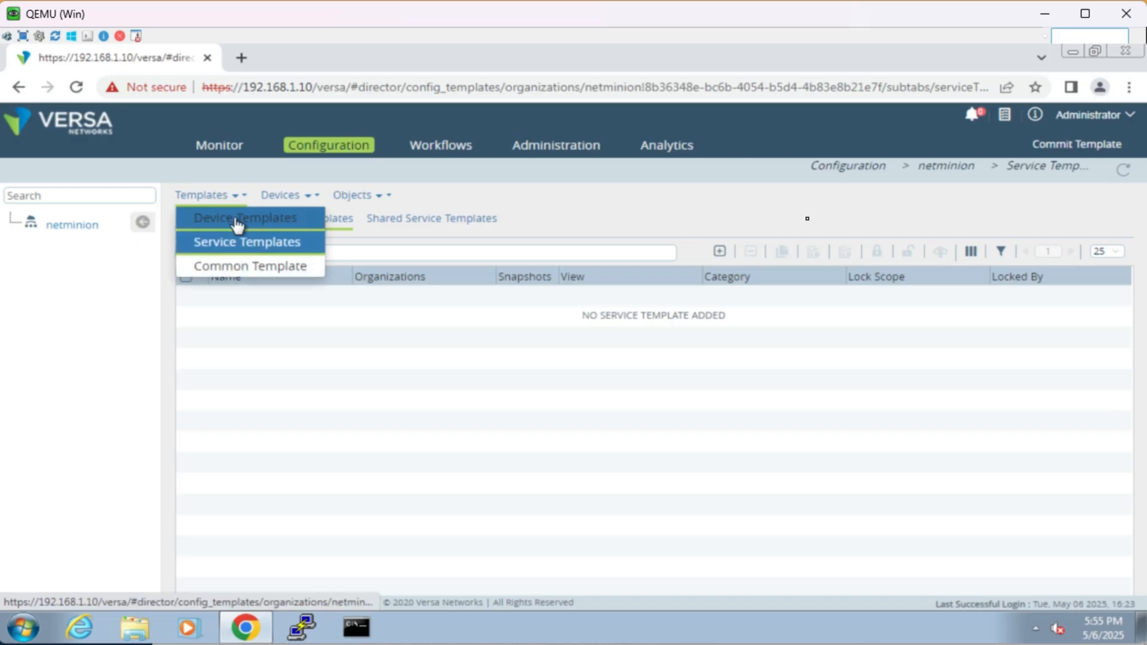
click(237, 226)
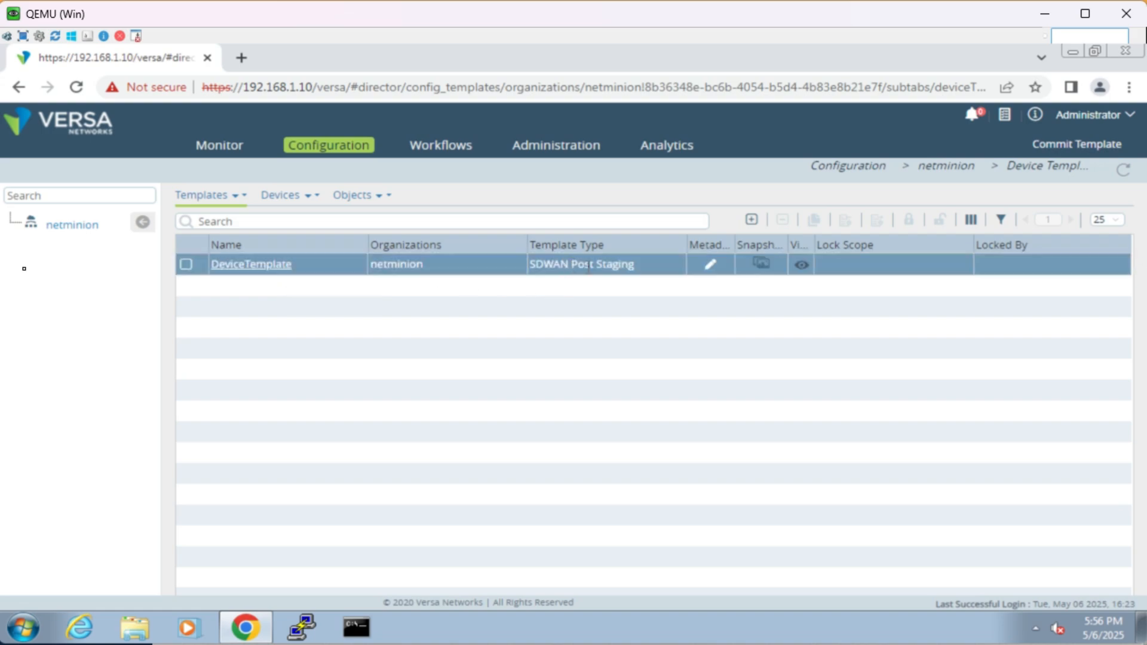
click(269, 267)
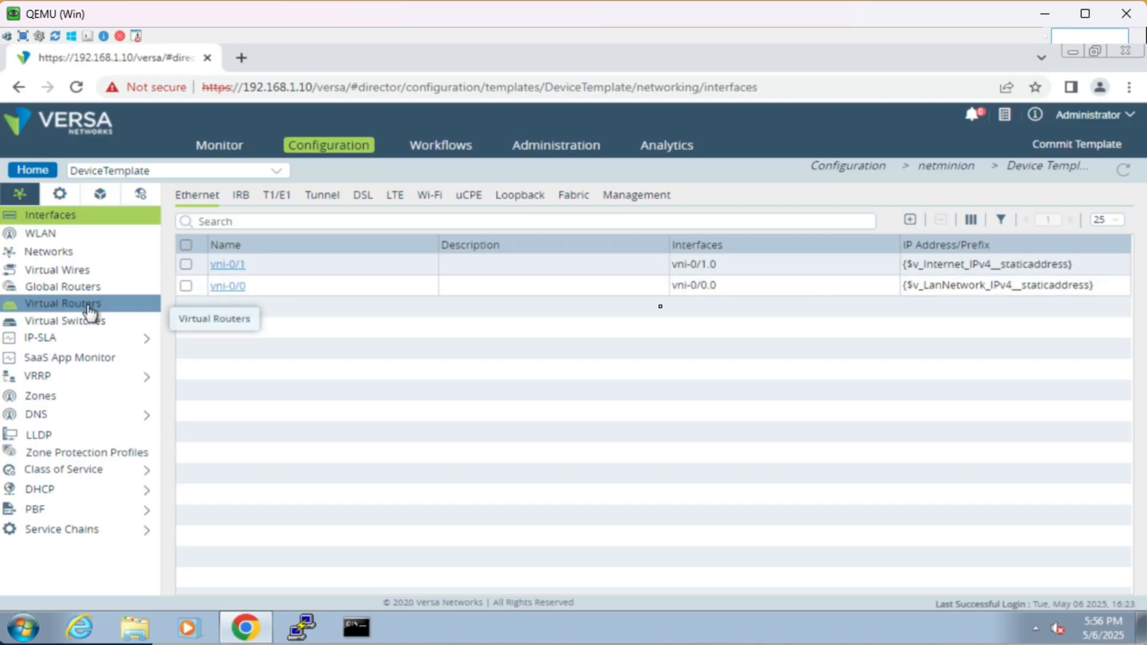
click(67, 255)
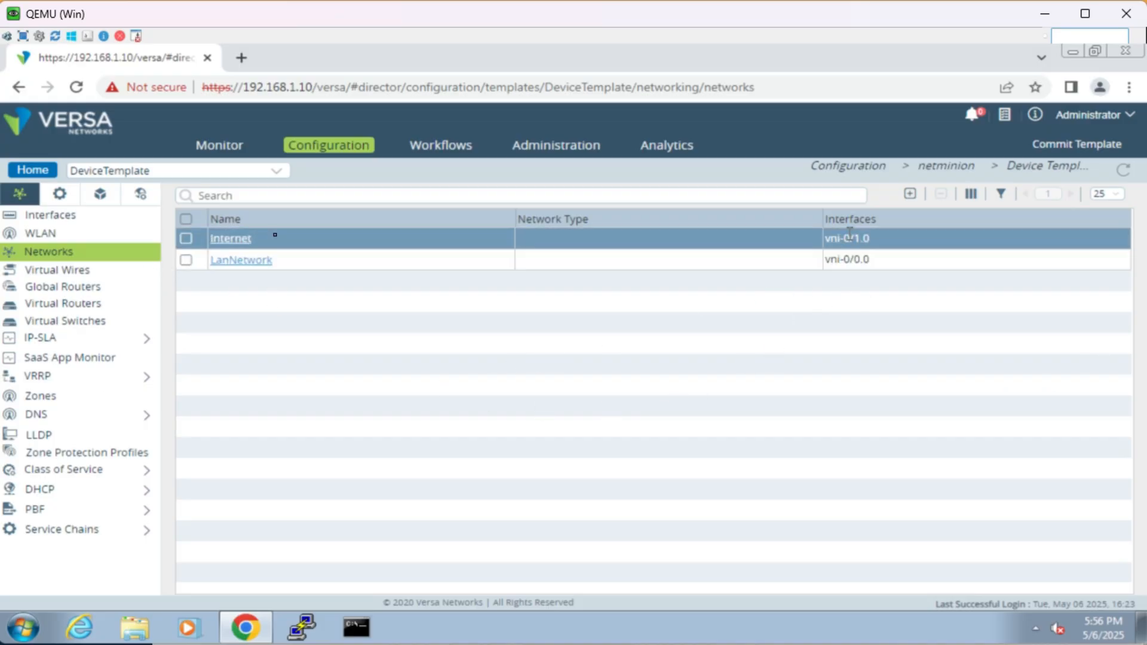
click(80, 276)
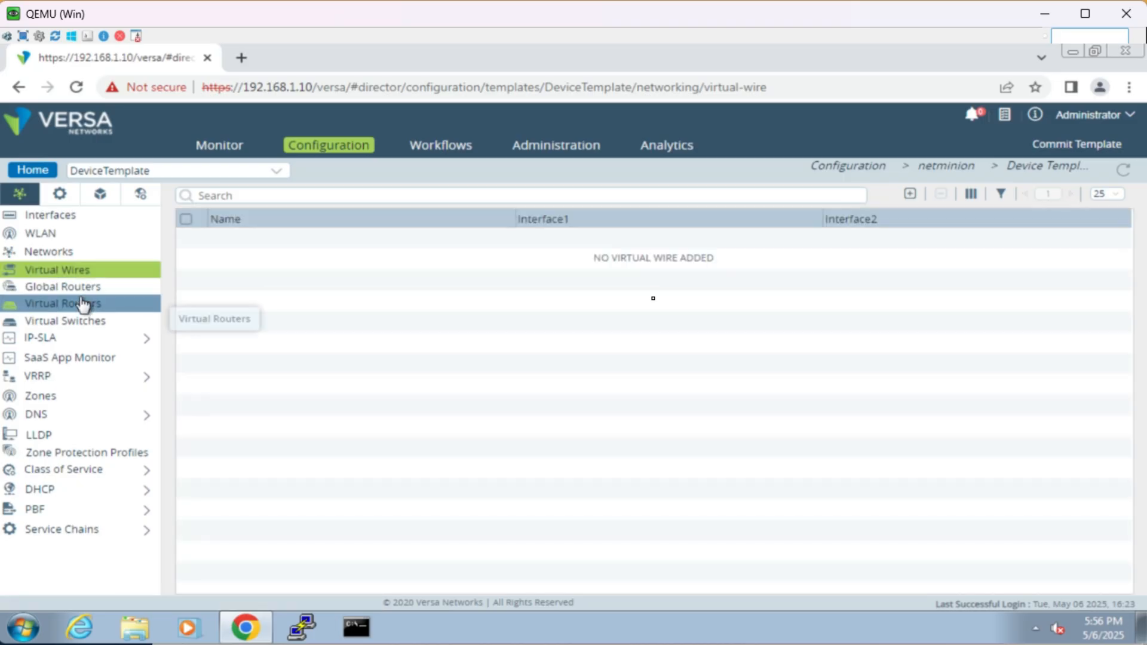
click(91, 292)
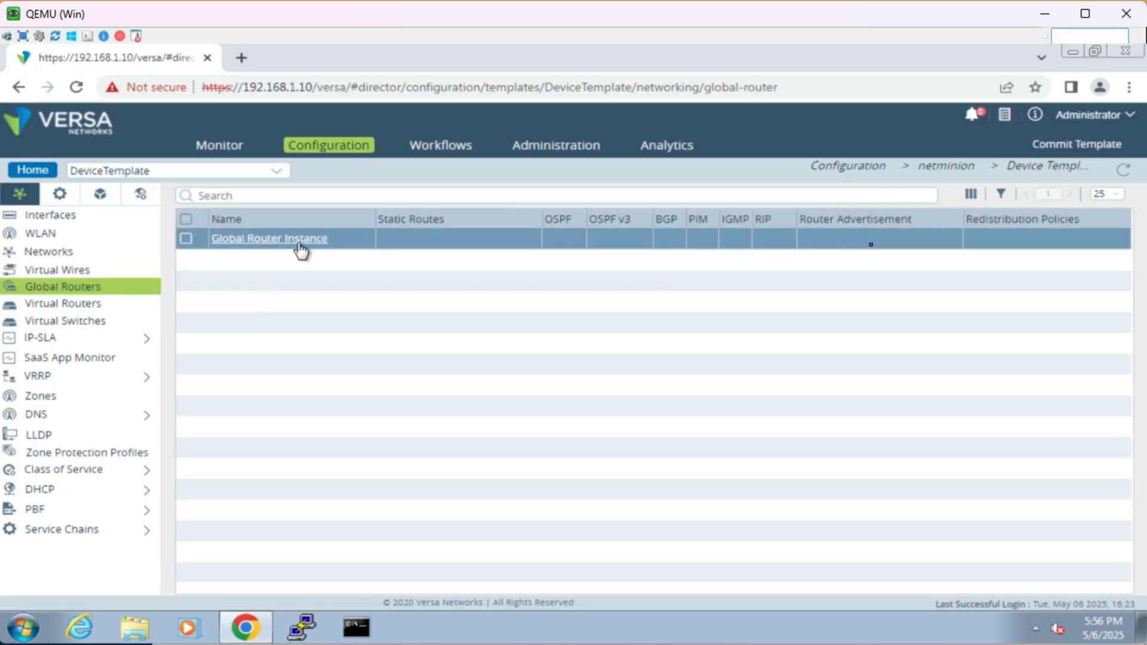
click(86, 306)
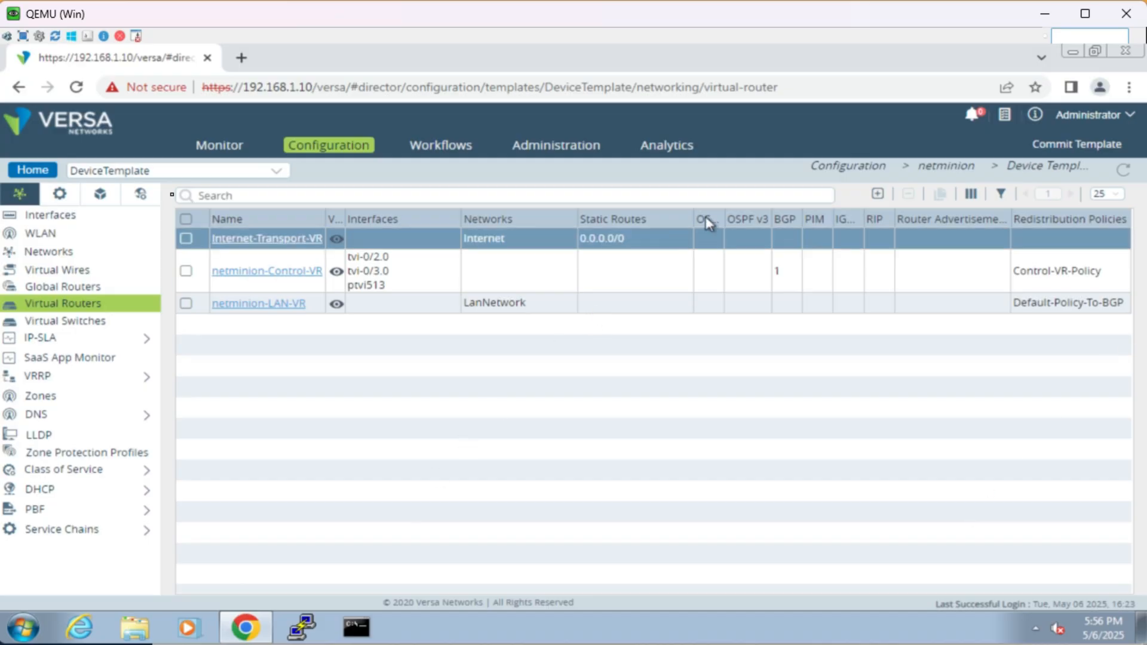
Step: Return to the templates overview and add an organization service template of type QoS named QOS for netminion
click(53, 186)
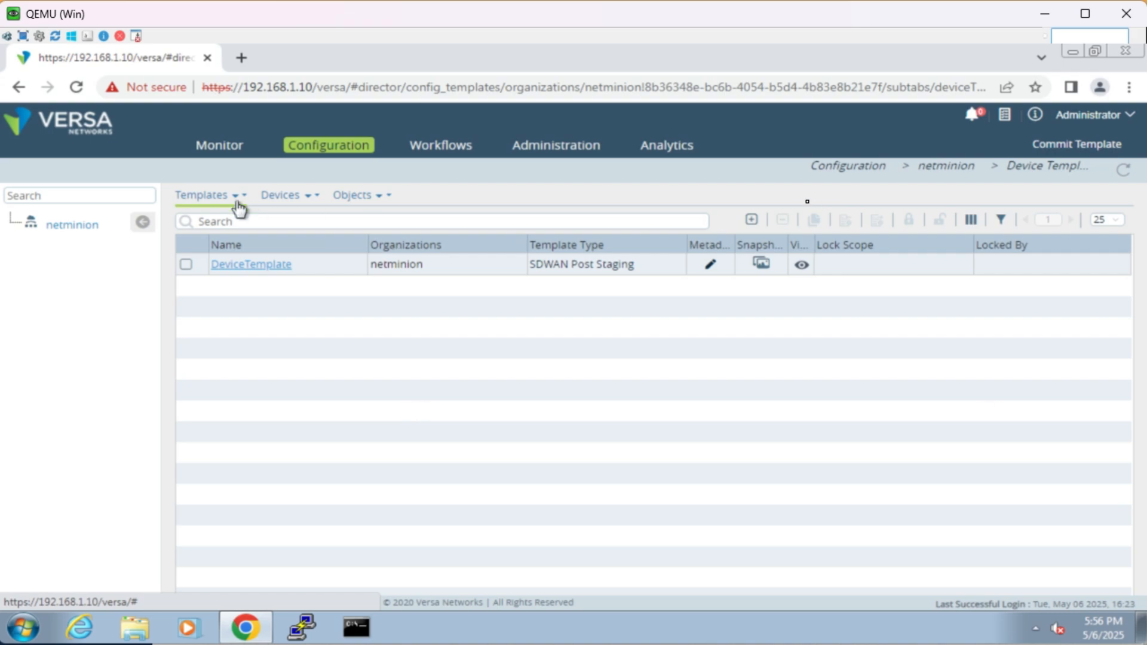
click(225, 197)
click(227, 247)
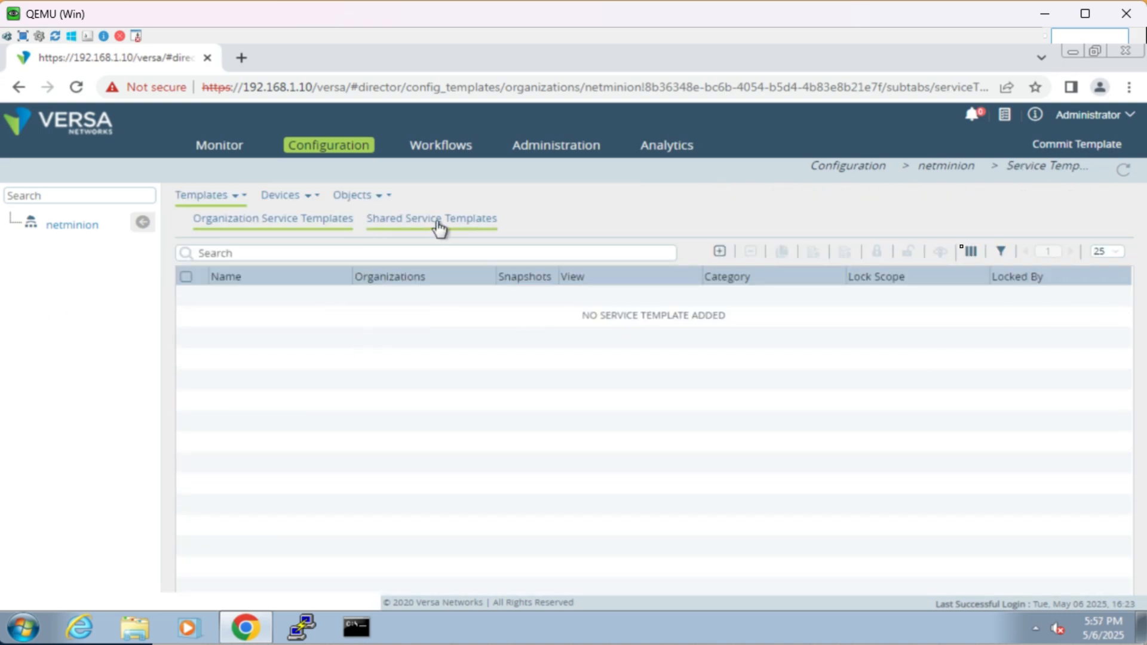
click(719, 253)
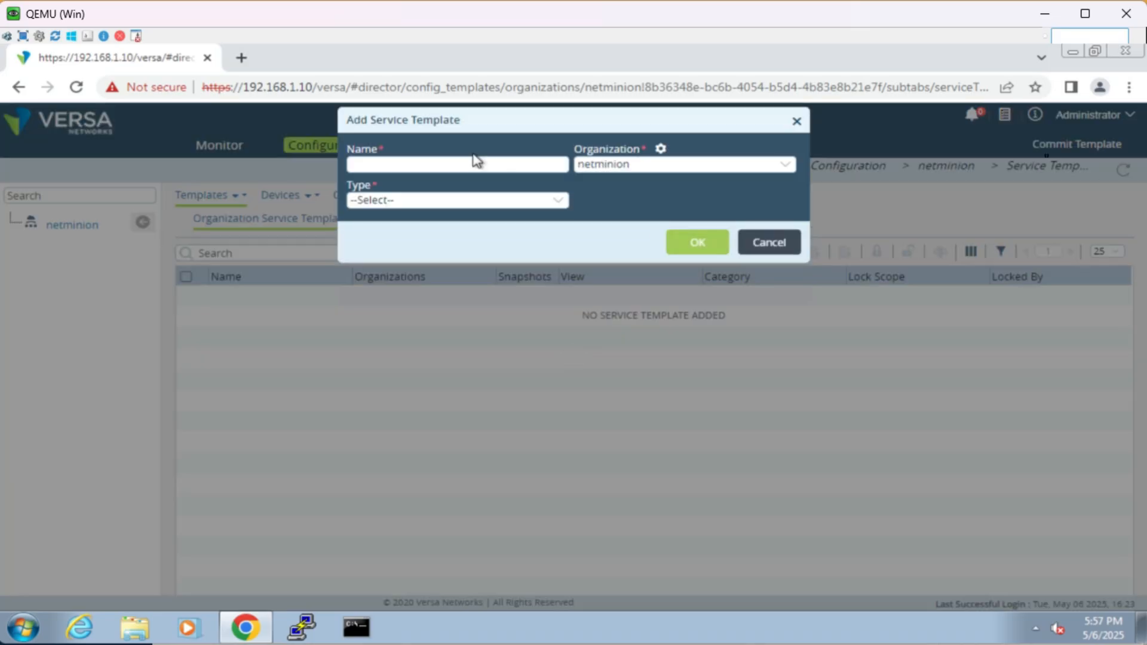
click(463, 200)
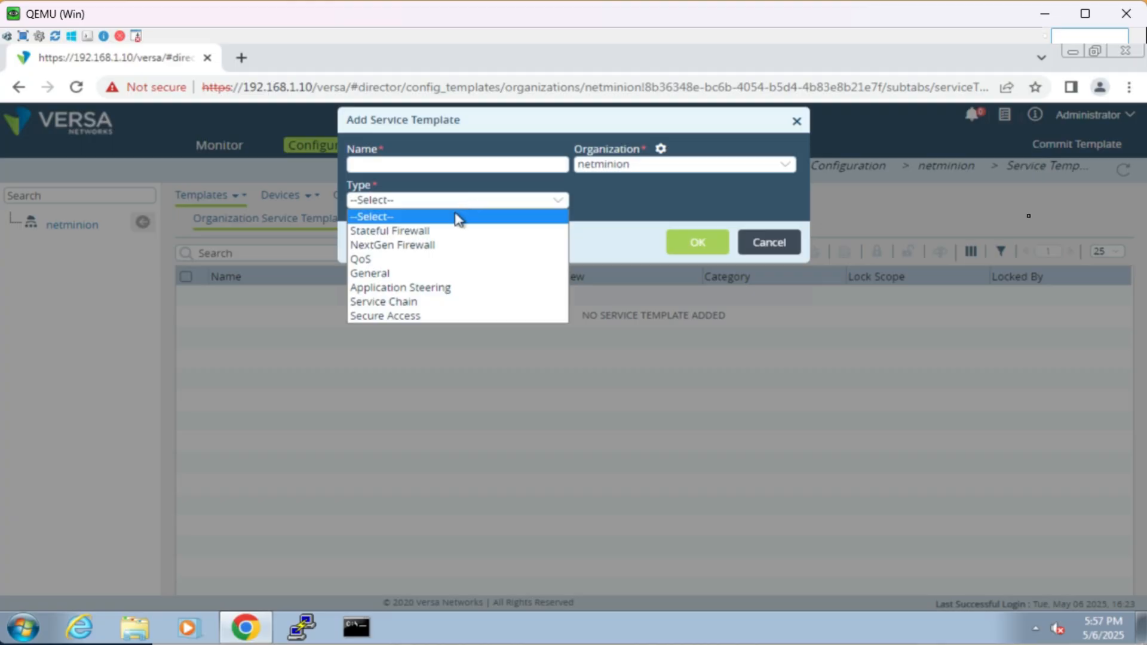
click(453, 260)
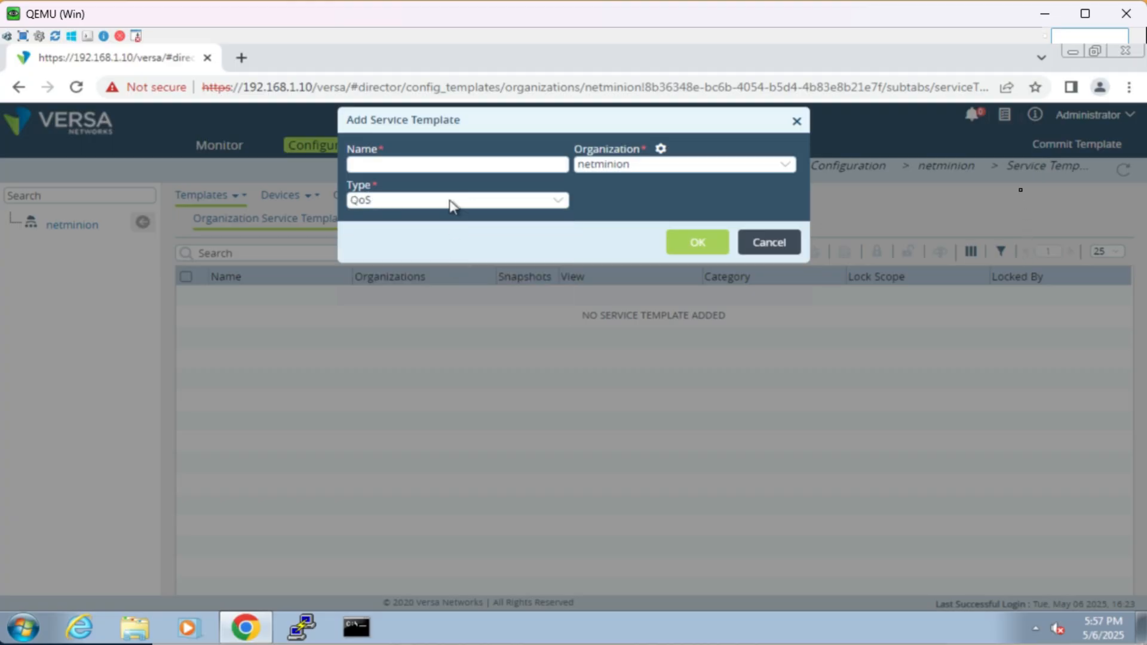
click(451, 158)
text(QOS)
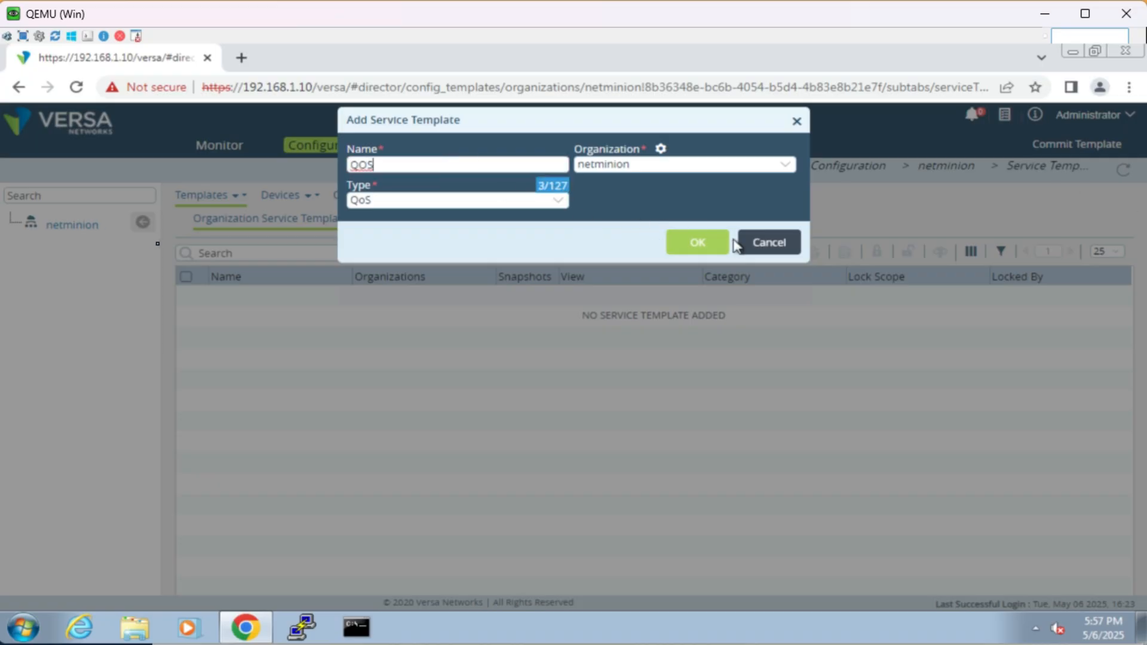
click(713, 248)
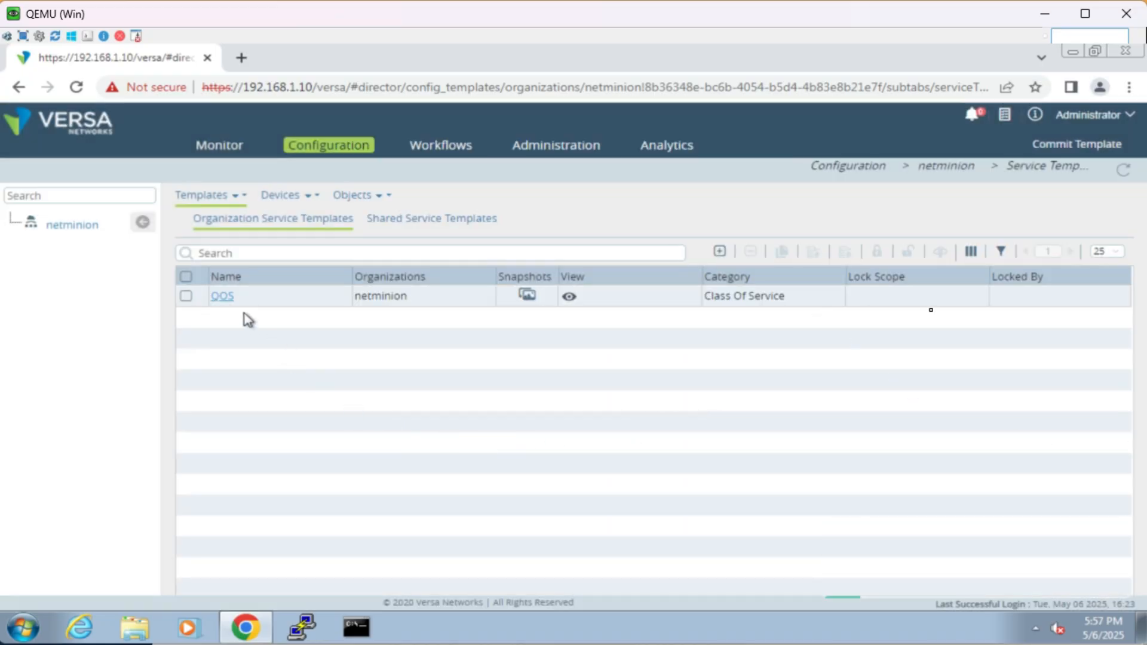
Step: Open the QOS service template and examine its Networks, Zones and Class of Service QoS Profiles sections
click(763, 295)
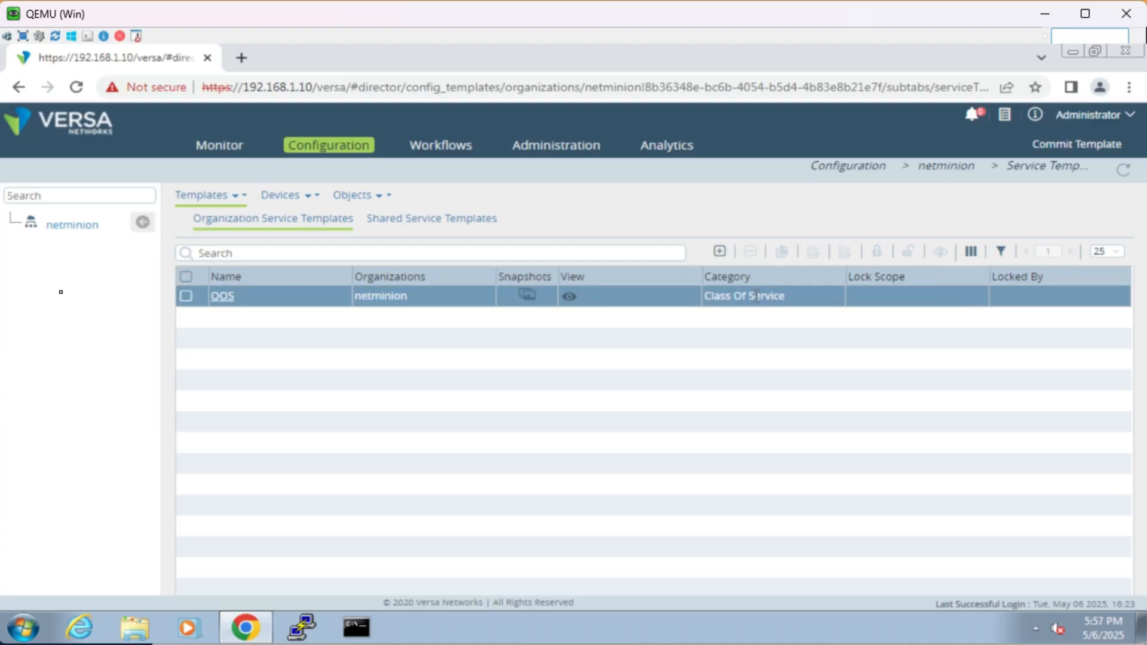
click(228, 301)
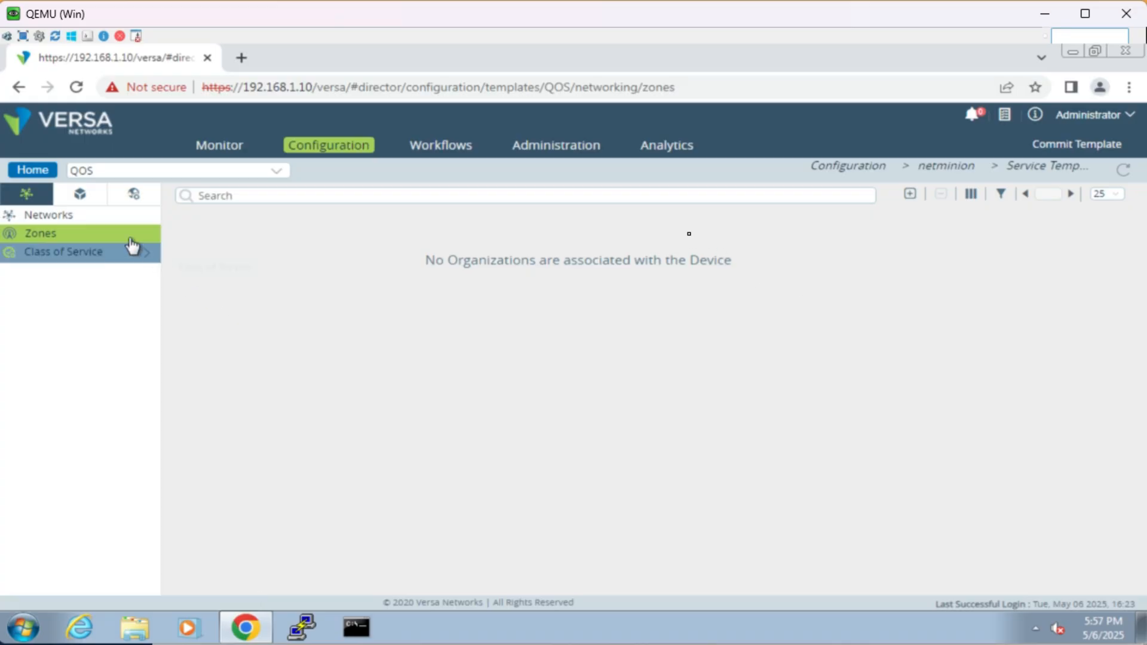
click(98, 216)
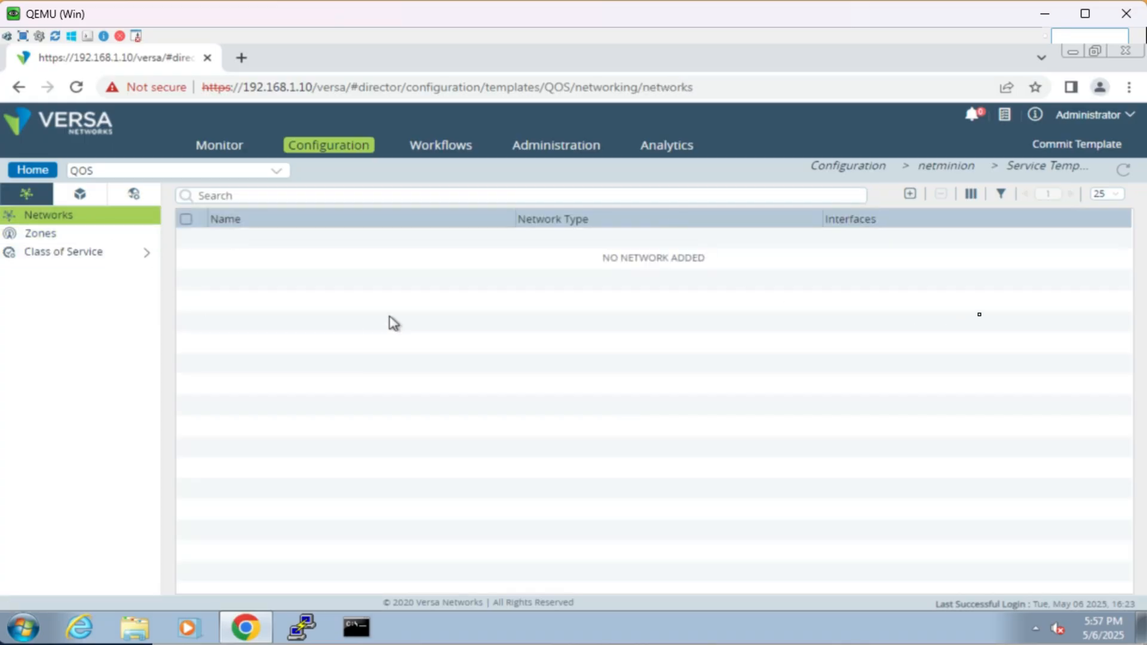
click(77, 238)
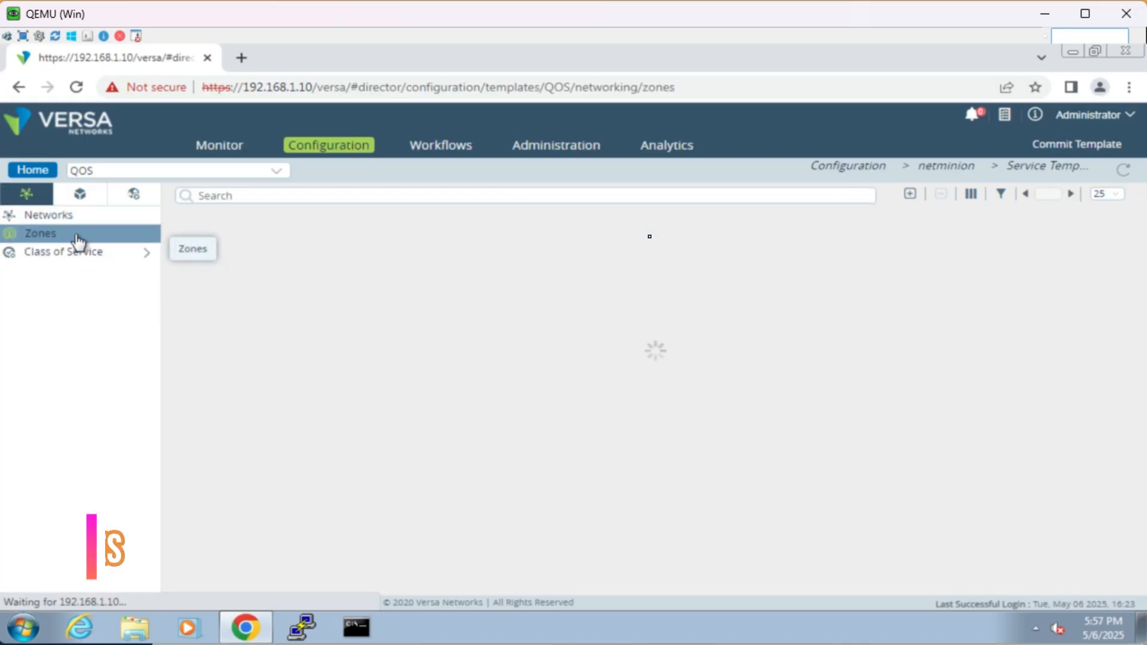
click(79, 253)
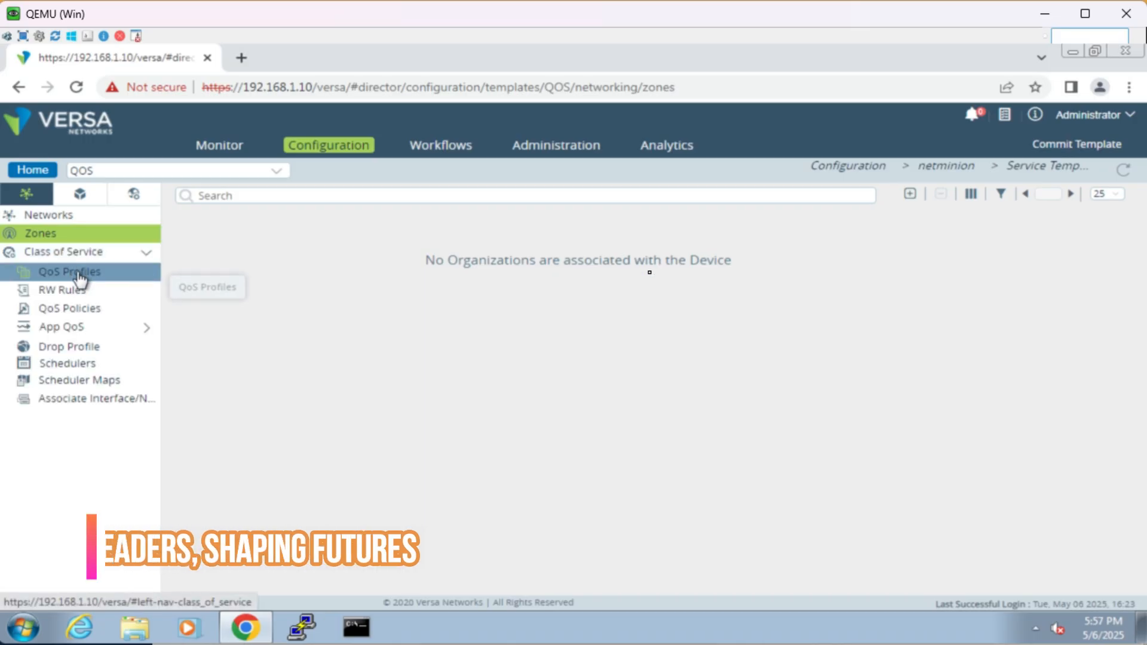
click(80, 275)
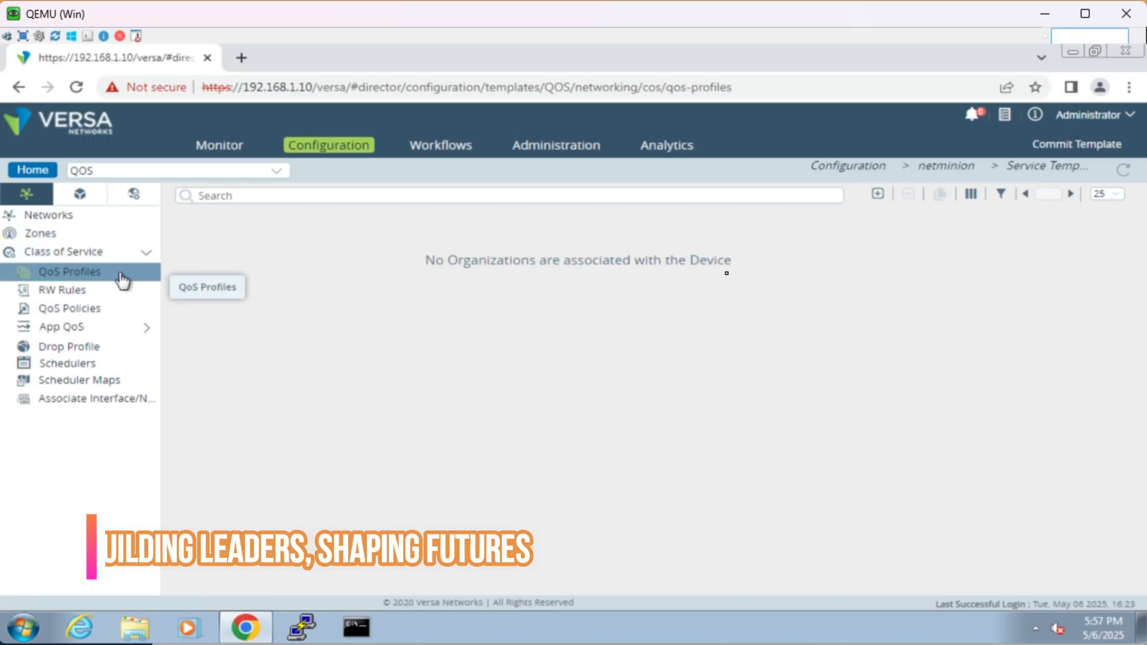
Step: Examine the ingress policing, forwarding class and loss priority options of a new QoS profile without saving, and start adding a QoS policy rule
click(879, 194)
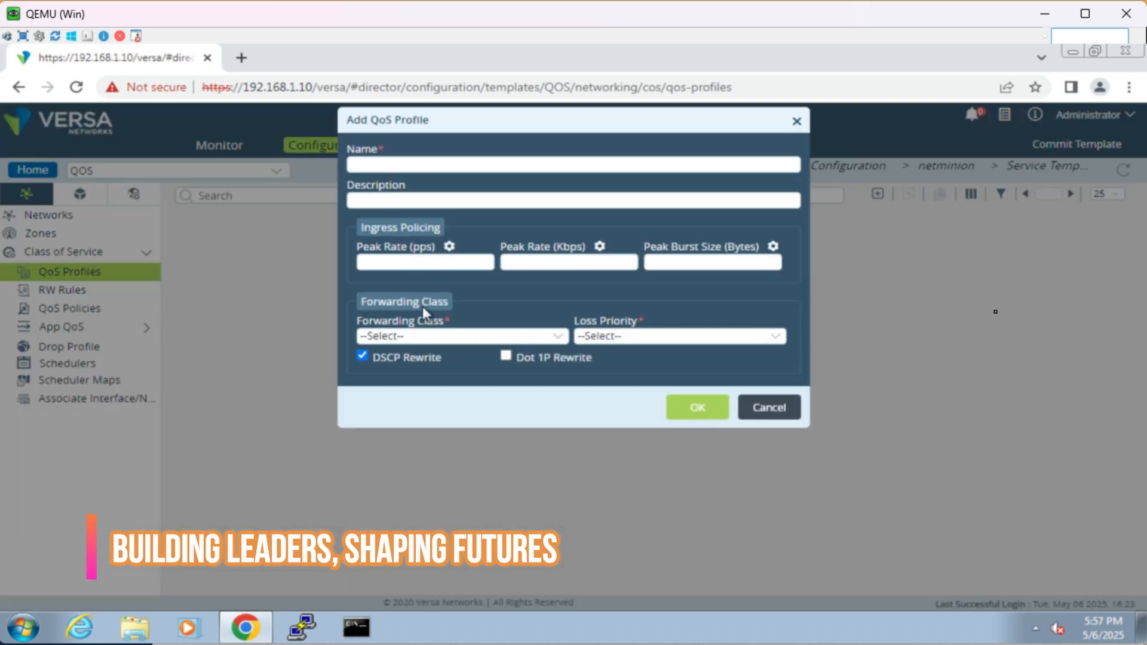
click(429, 336)
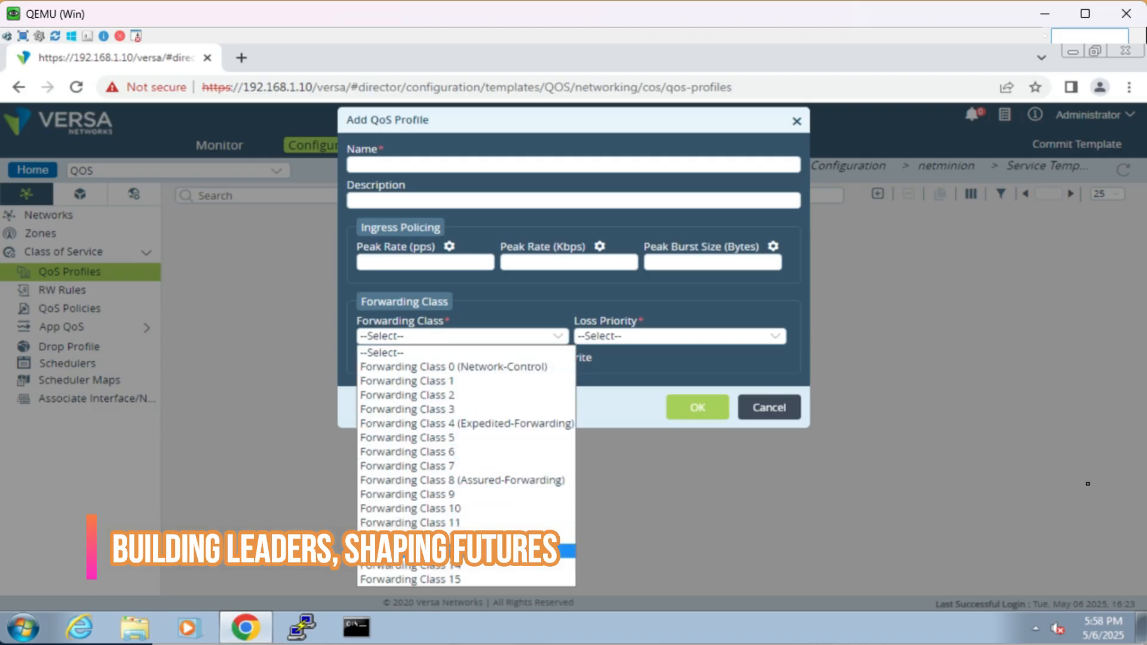
click(632, 343)
click(631, 343)
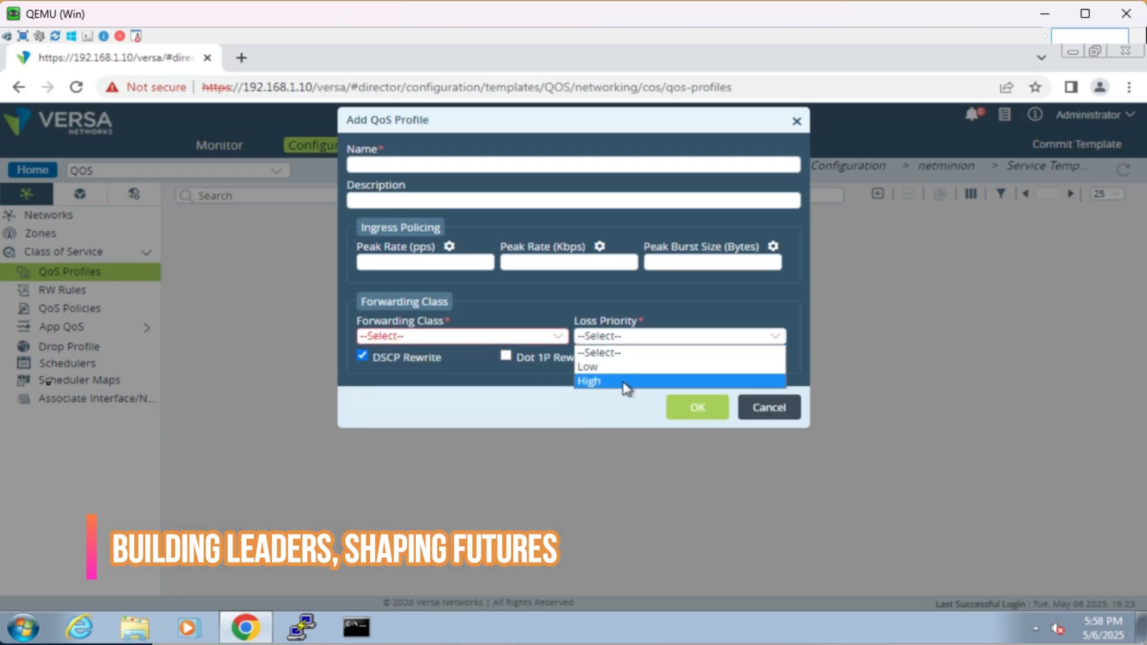
click(585, 261)
click(515, 265)
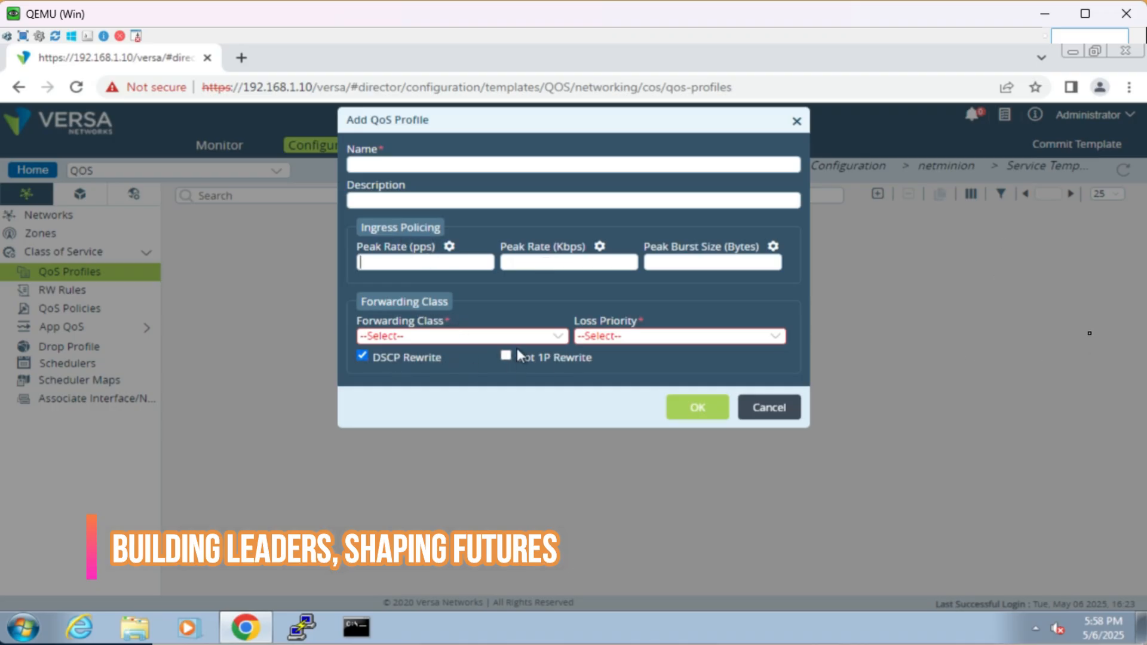
click(768, 407)
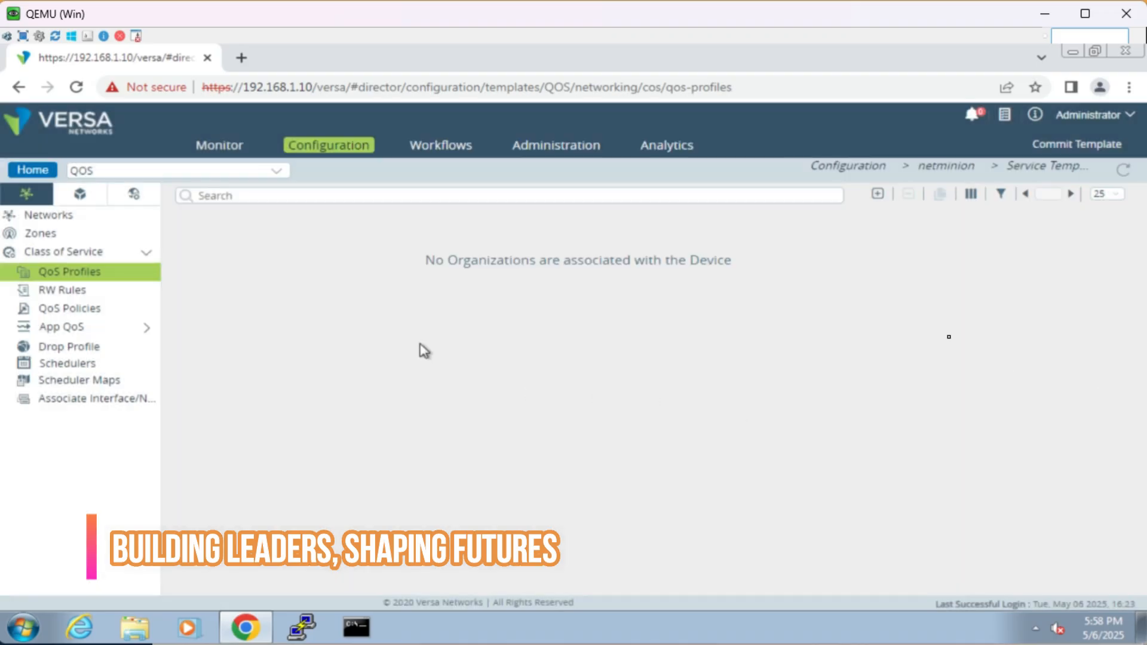
click(106, 307)
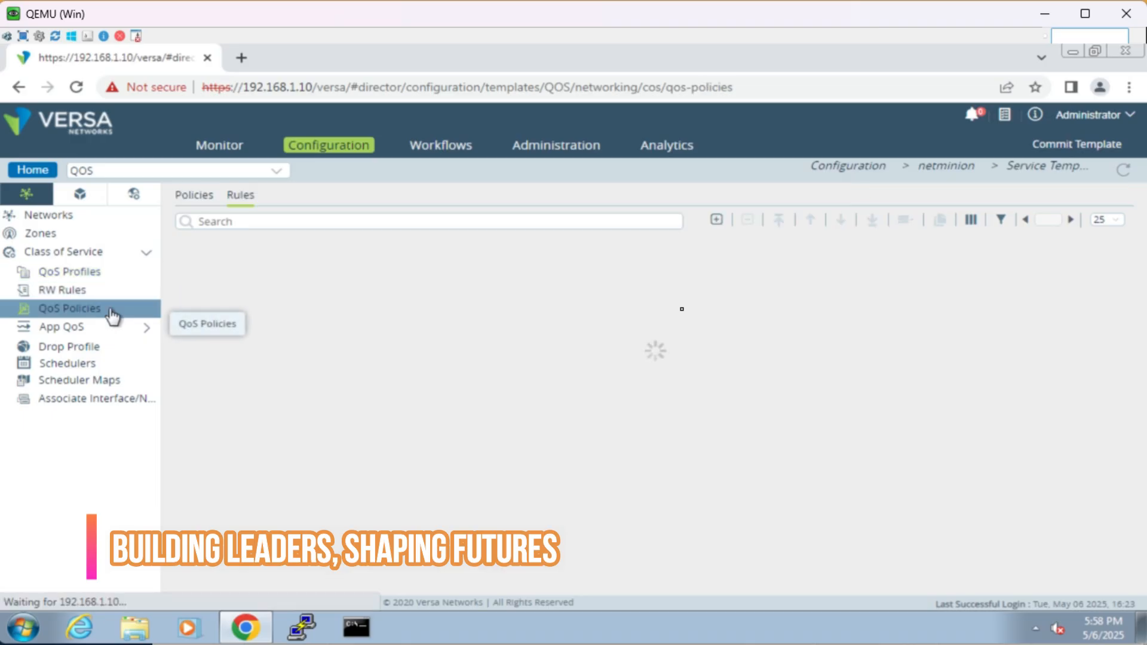
click(718, 220)
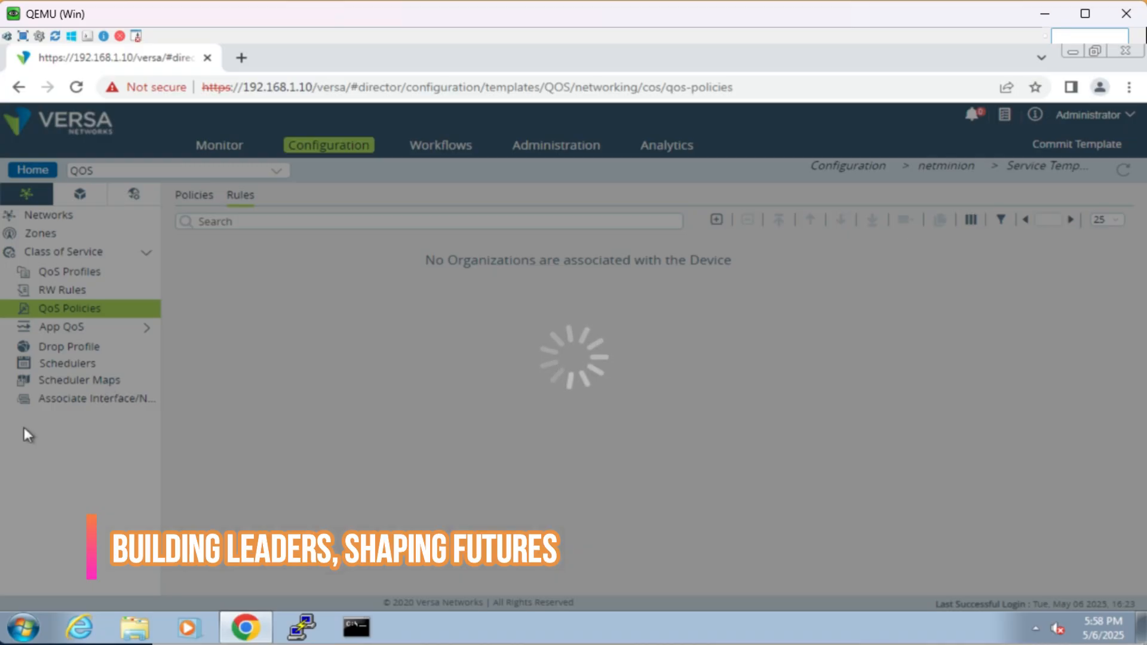
Step: Switch to Microsoft Whiteboard and review the template types diagram and the interface mapping notes
click(326, 641)
click(489, 620)
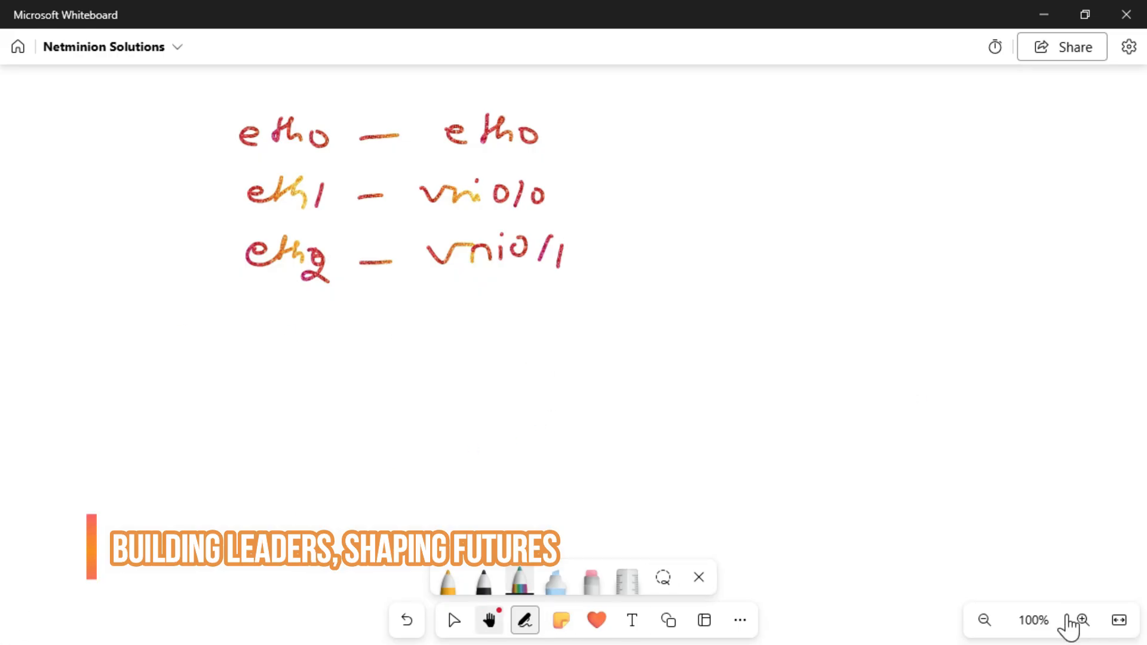
drag(192, 254, 194, 513)
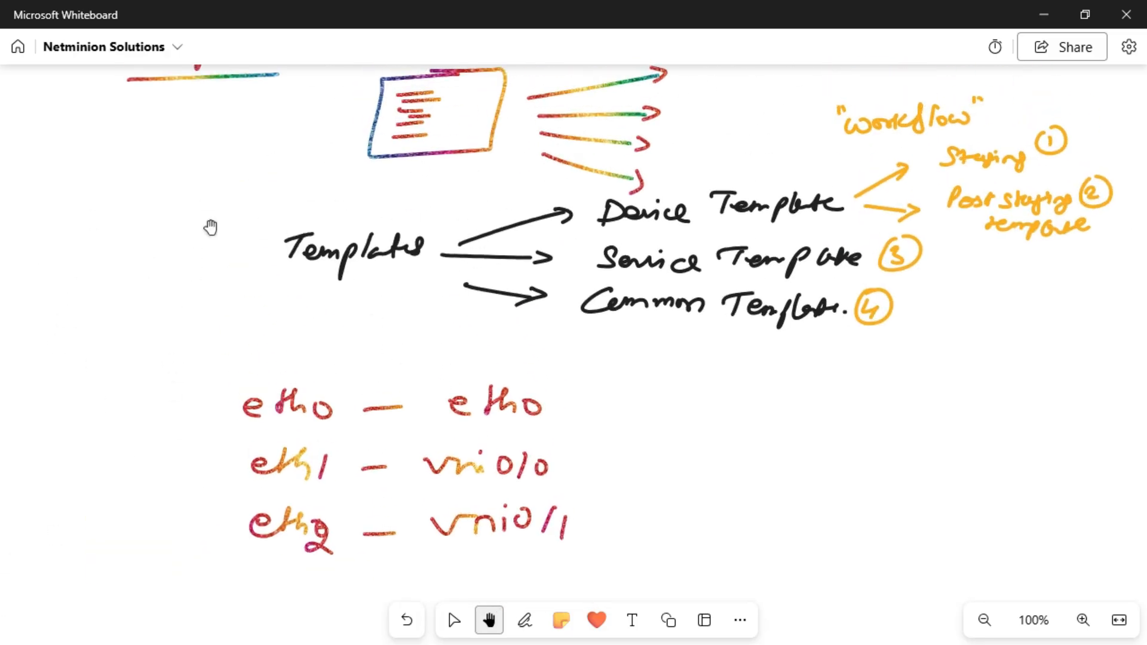
drag(223, 502, 218, 250)
drag(274, 447, 269, 225)
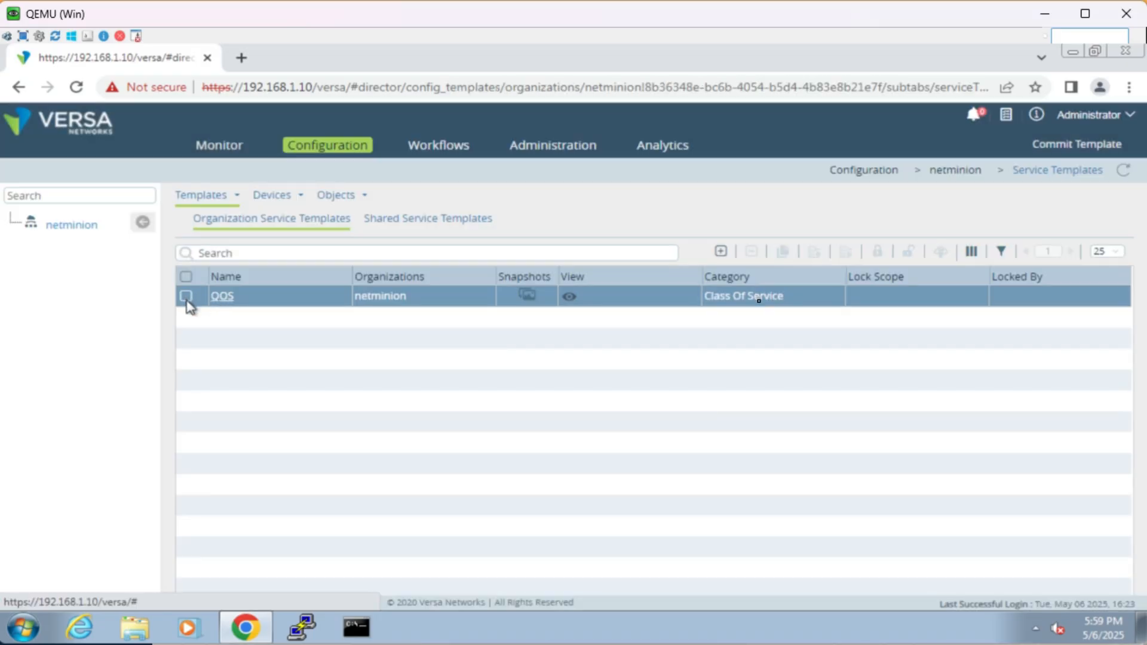
Step: Delete the QOS service template in Versa Director and confirm the deletion
click(185, 296)
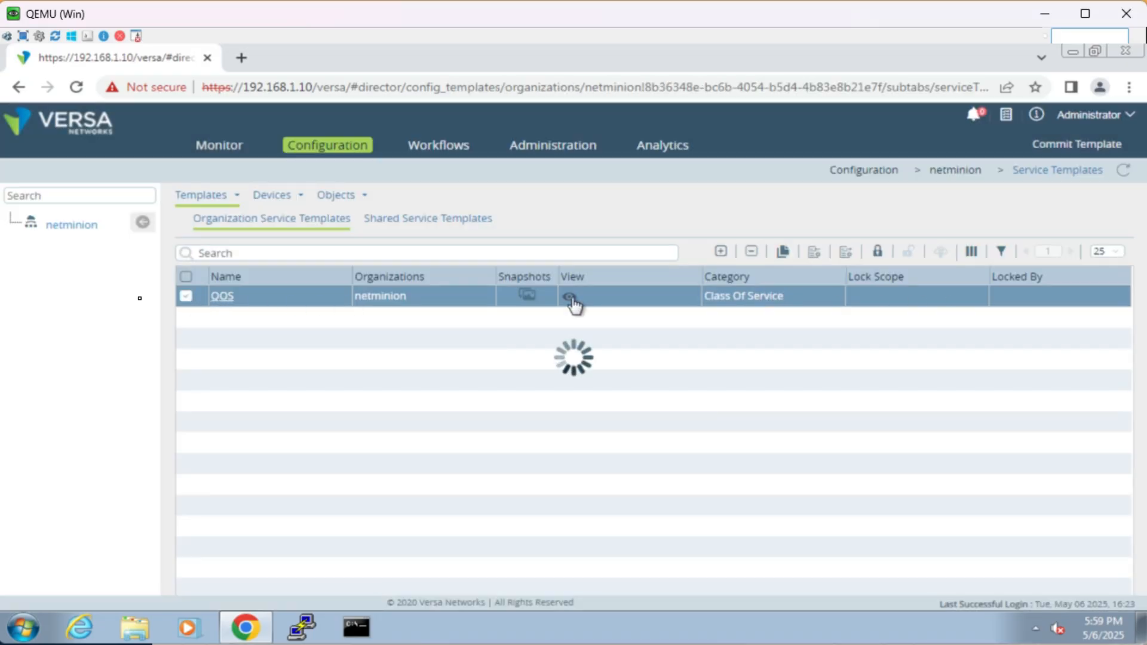
click(752, 256)
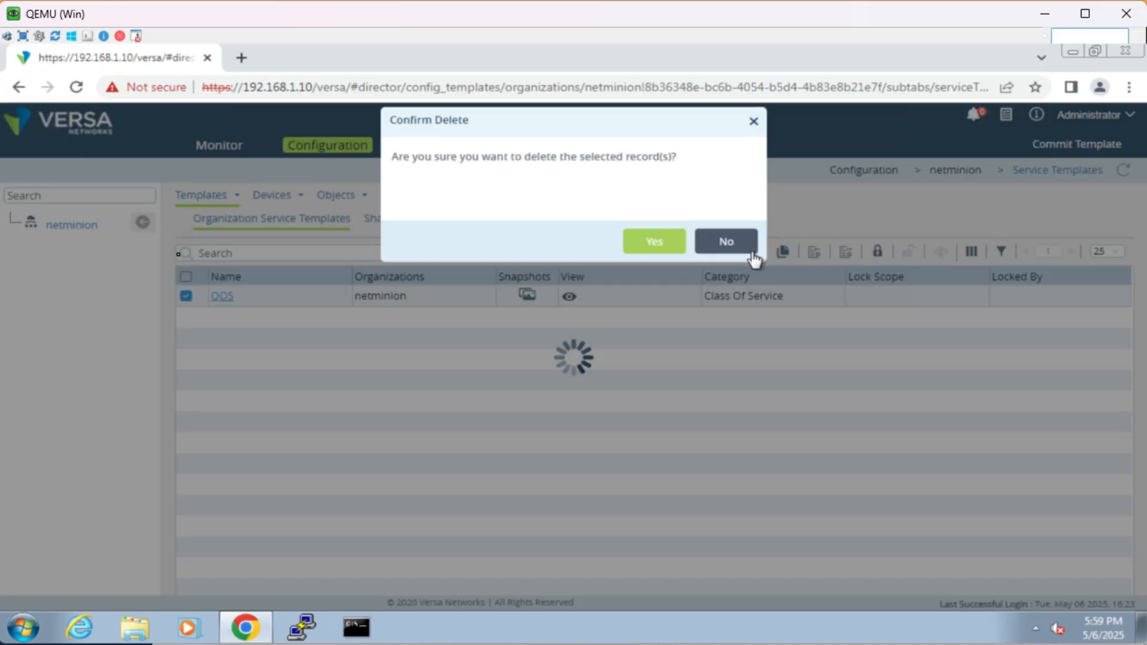
click(657, 243)
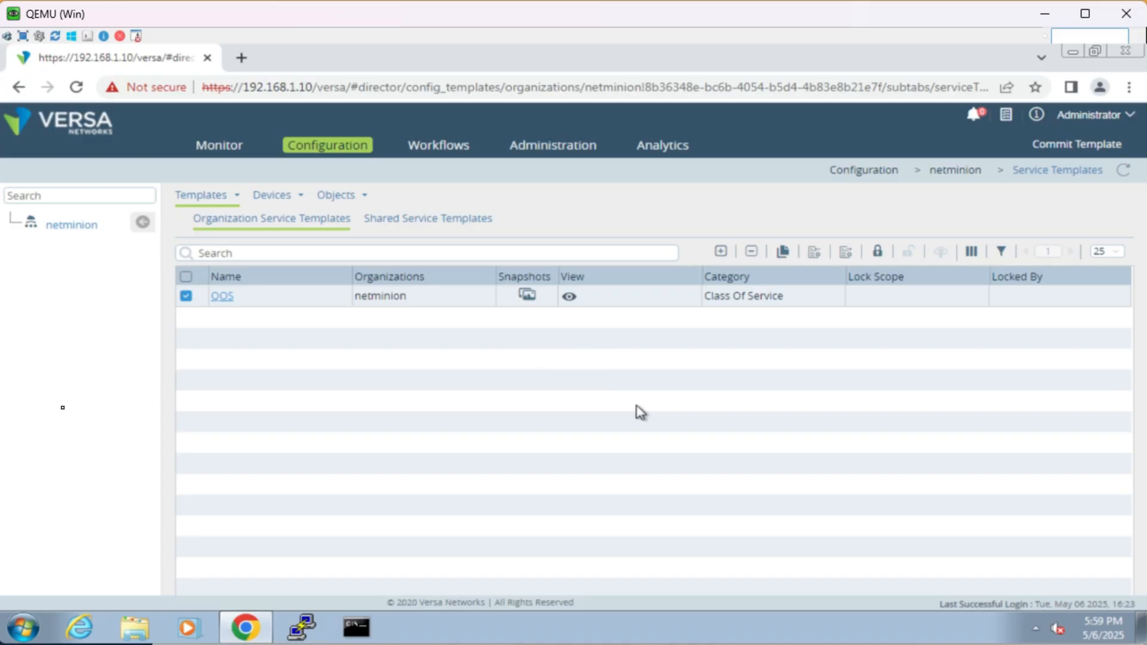
Step: Open the common template and examine its Networks, Zones, Zone Protection Profiles, Virtual Routers and DHCP Options Profile sections before returning home
click(237, 200)
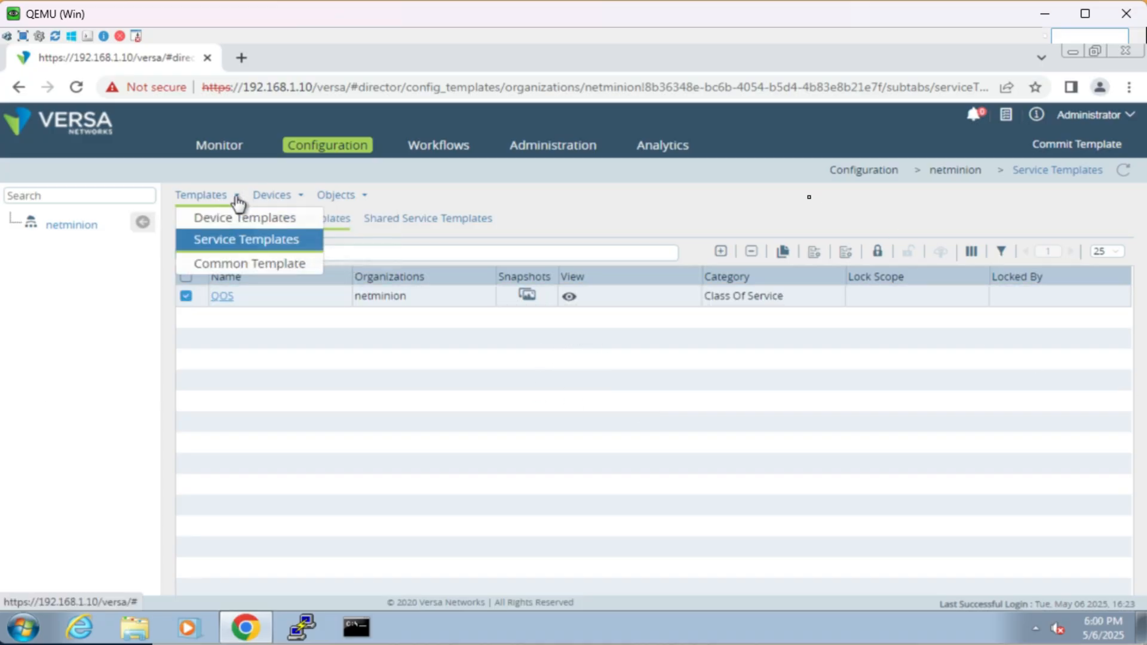
click(247, 266)
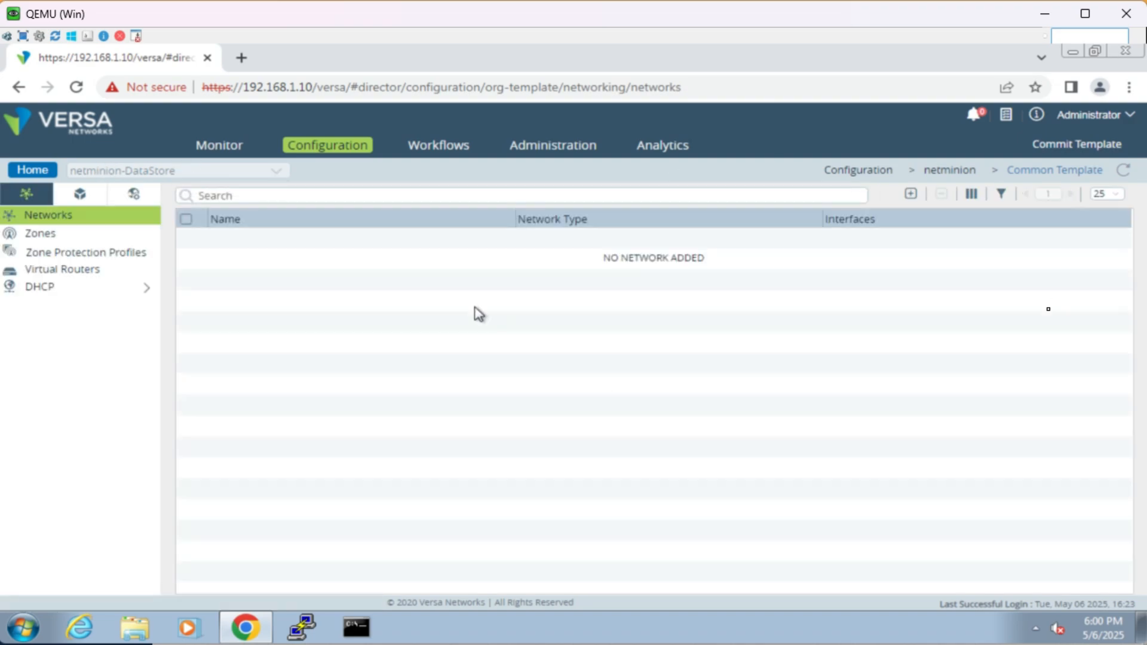
click(111, 236)
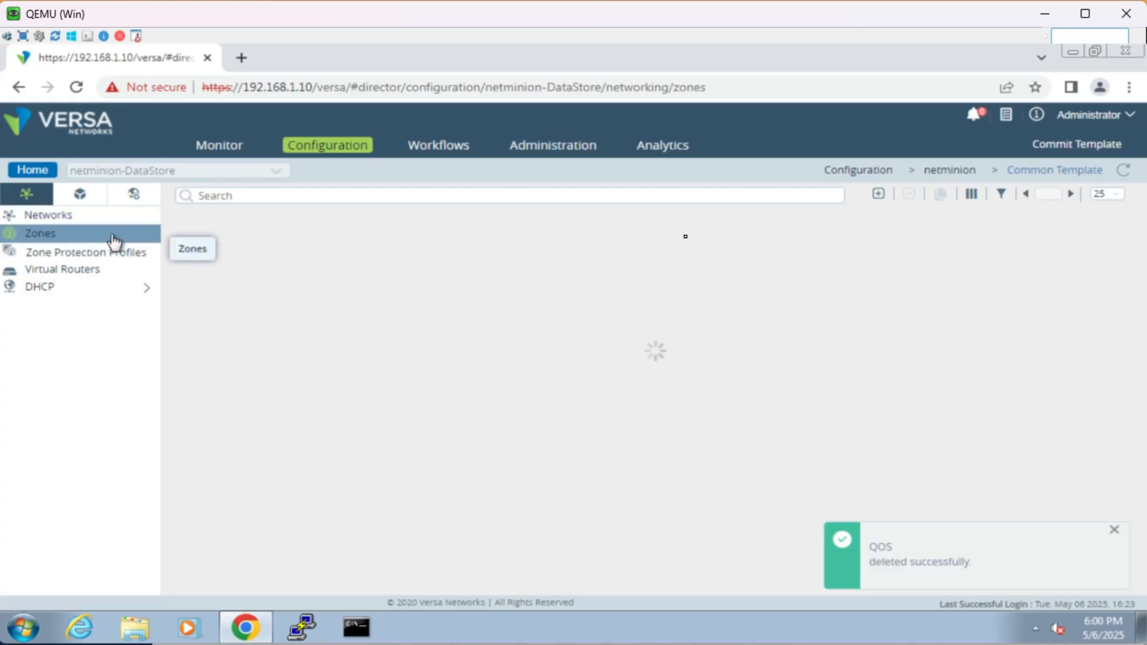
click(112, 221)
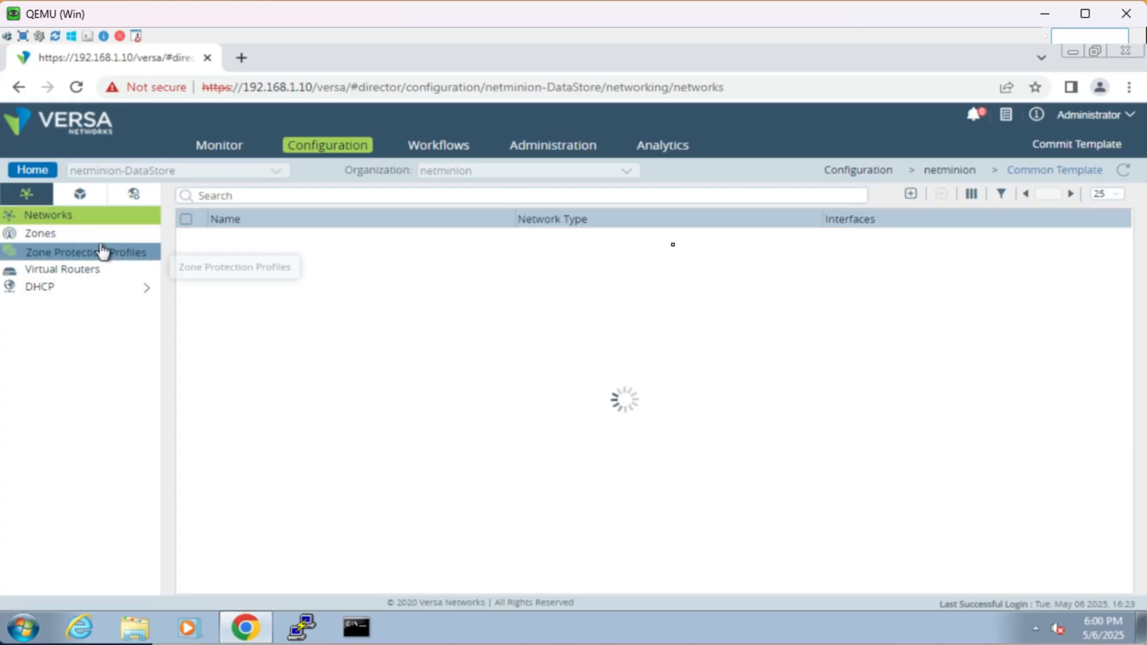
click(107, 238)
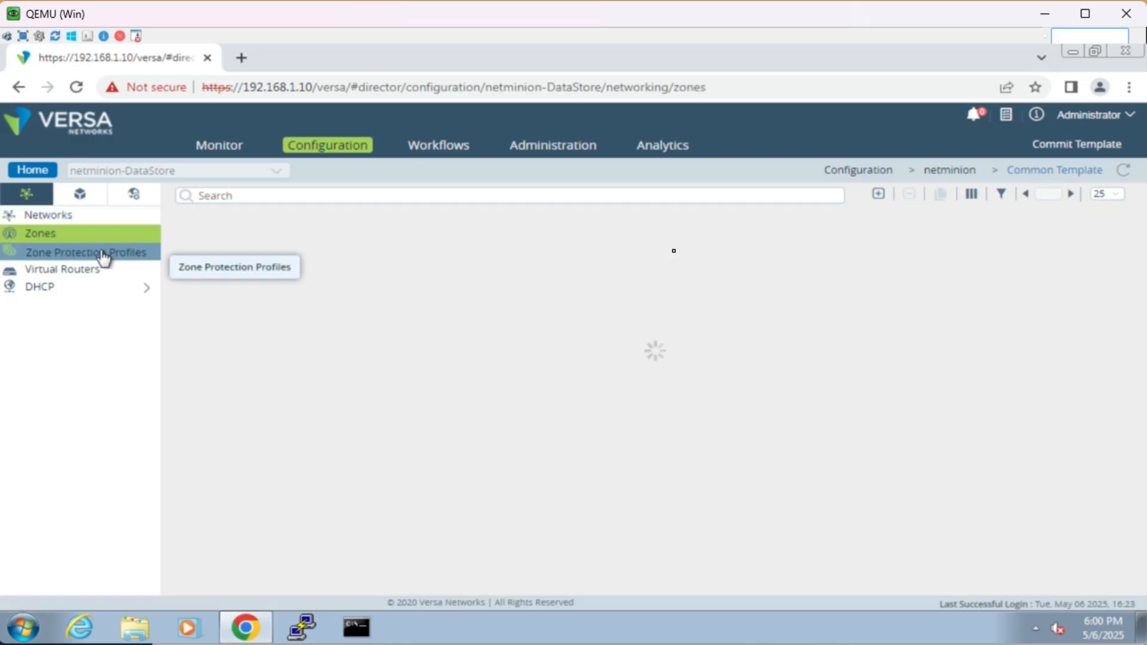
click(102, 255)
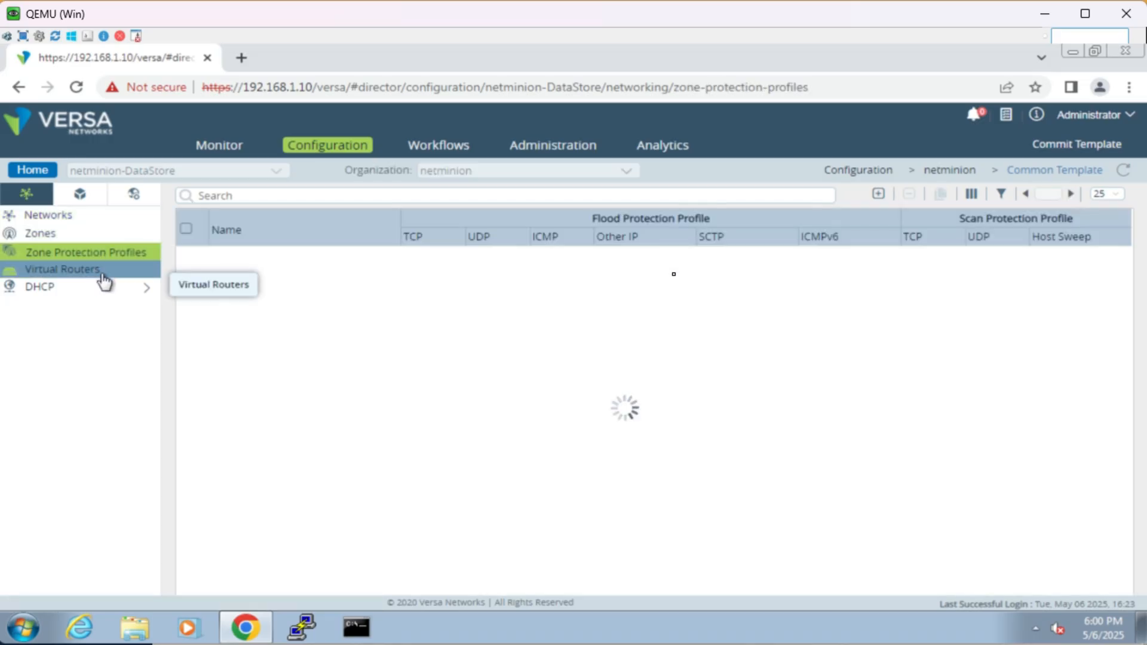
click(104, 275)
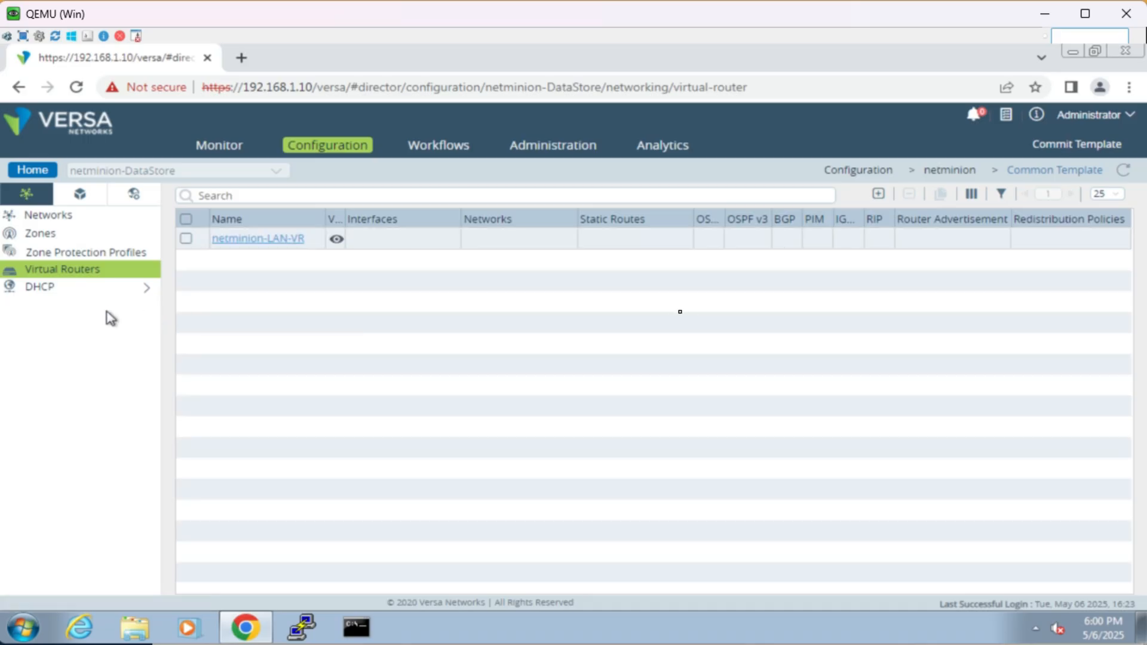
click(117, 292)
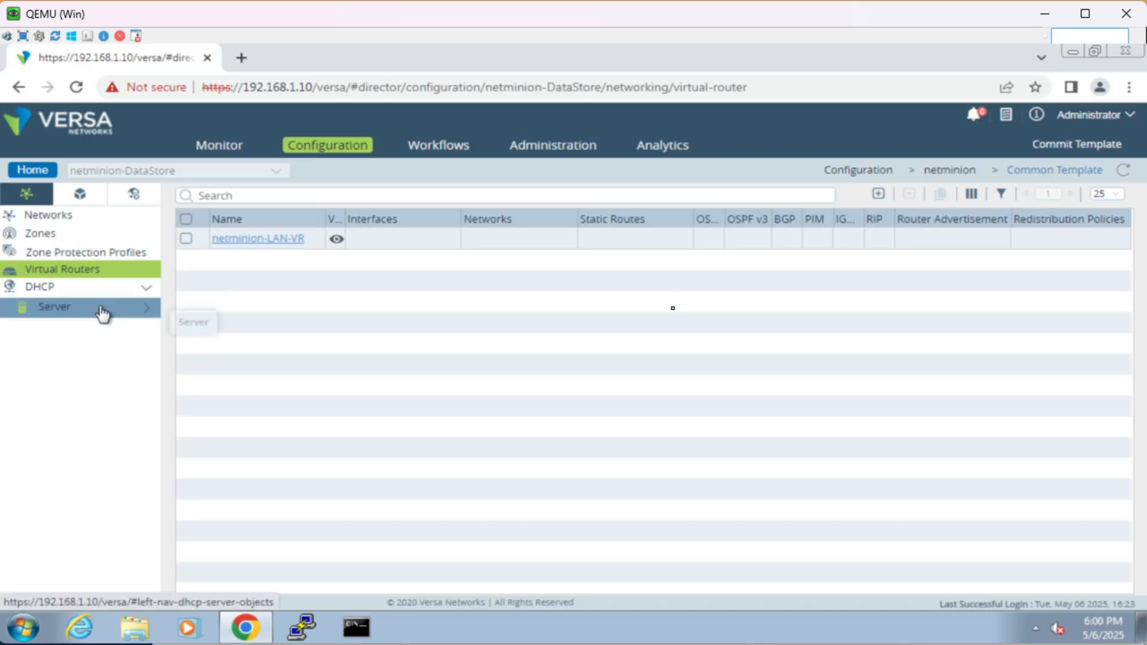
click(102, 312)
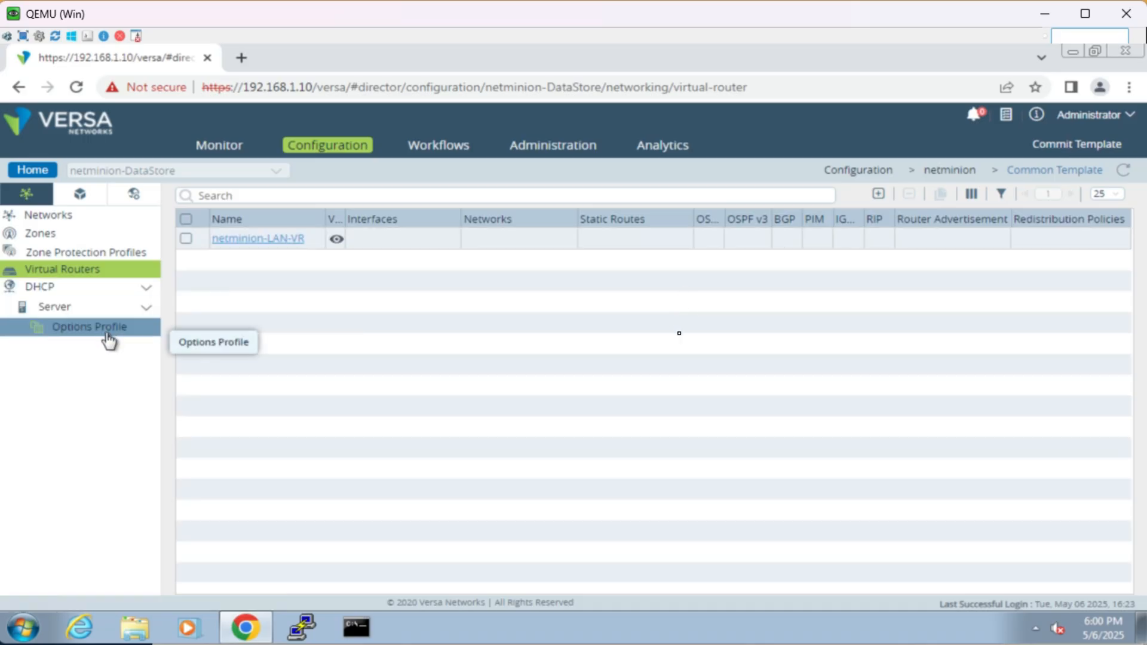
click(108, 338)
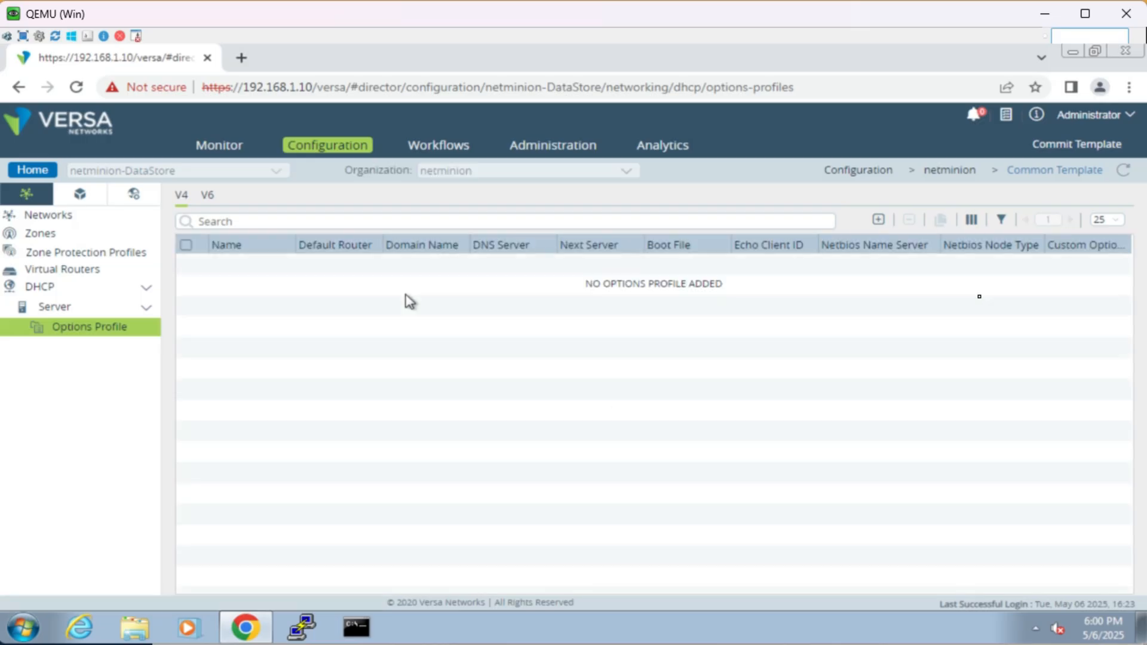
click(33, 170)
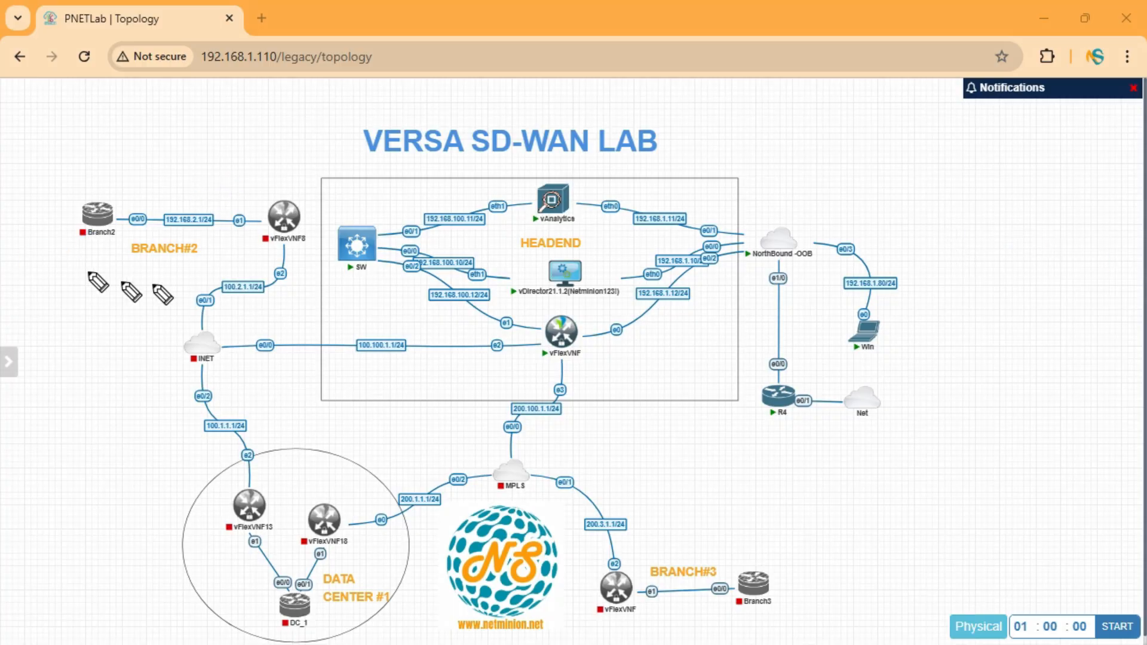
Step: Switch to the PNETLab topology, circle Branch#2 with the label DG, circle Data Center #1 and mark its two vFlexVNF devices, then clear the annotations
mouse_move(295, 175)
mouse_down()
mouse_move(134, 166)
mouse_move(184, 284)
mouse_move(309, 160)
mouse_move(274, 162)
mouse_up()
drag(160, 121, 149, 154)
drag(215, 120, 215, 141)
drag(298, 179, 299, 195)
mouse_move(386, 465)
mouse_down()
mouse_move(284, 451)
mouse_move(224, 638)
mouse_move(385, 581)
mouse_move(342, 457)
mouse_move(330, 497)
mouse_move(285, 491)
mouse_up()
click(276, 481)
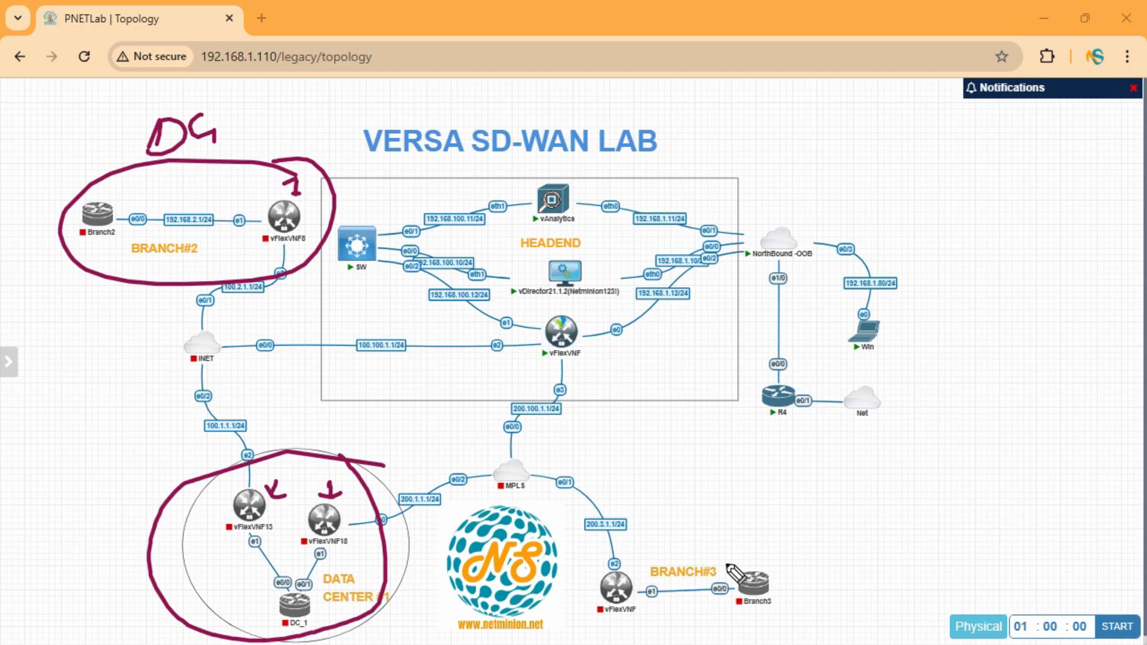
key(Escape)
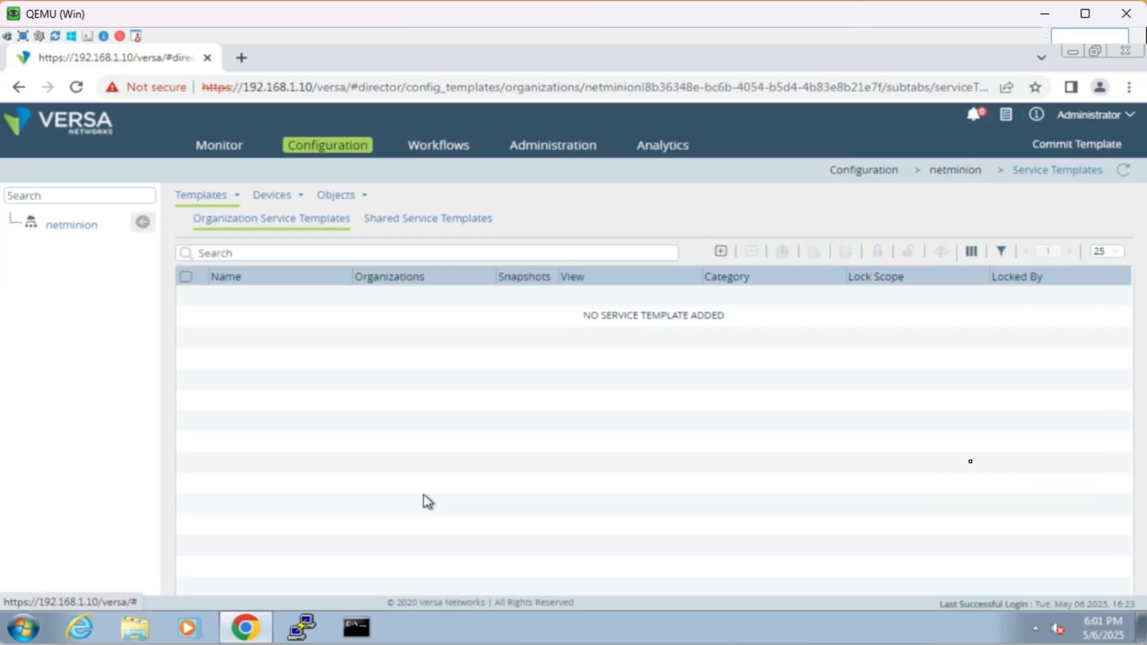
Step: Add a device group named Branch2DG in Versa Director with DeviceTemplate as its post staging template and save it
click(286, 199)
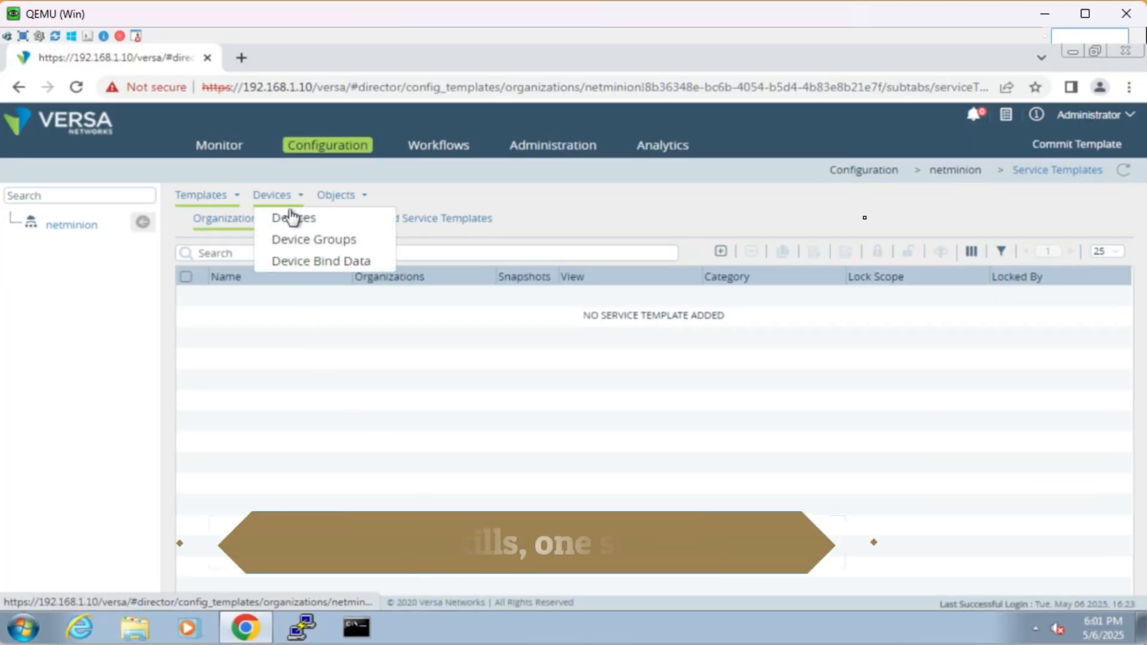
click(308, 240)
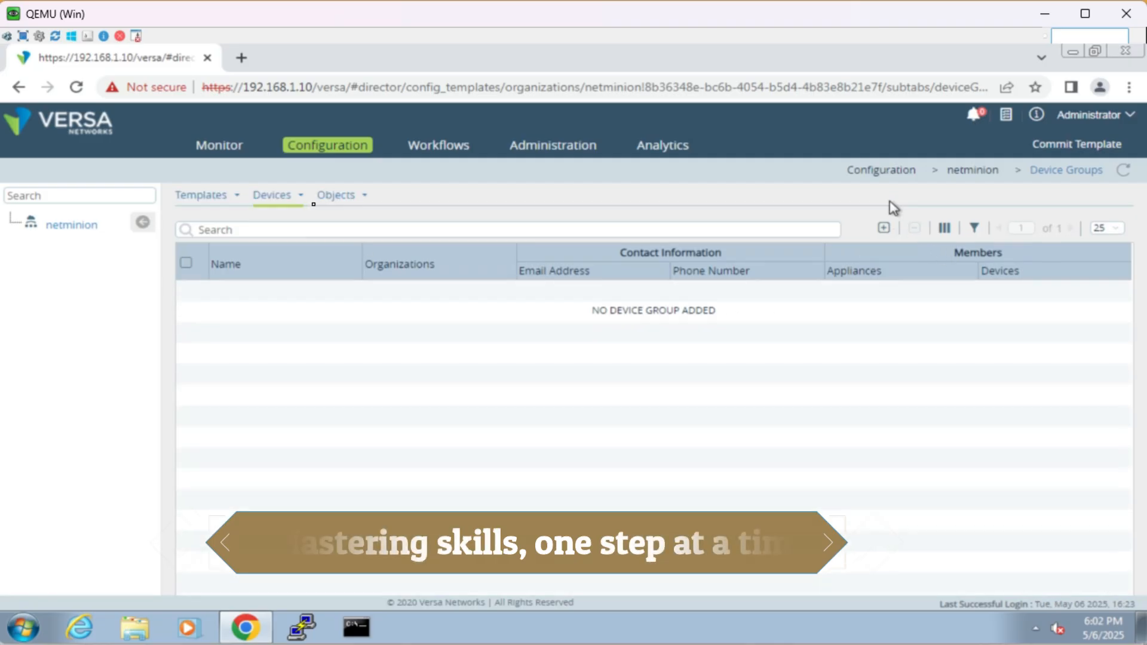
click(884, 228)
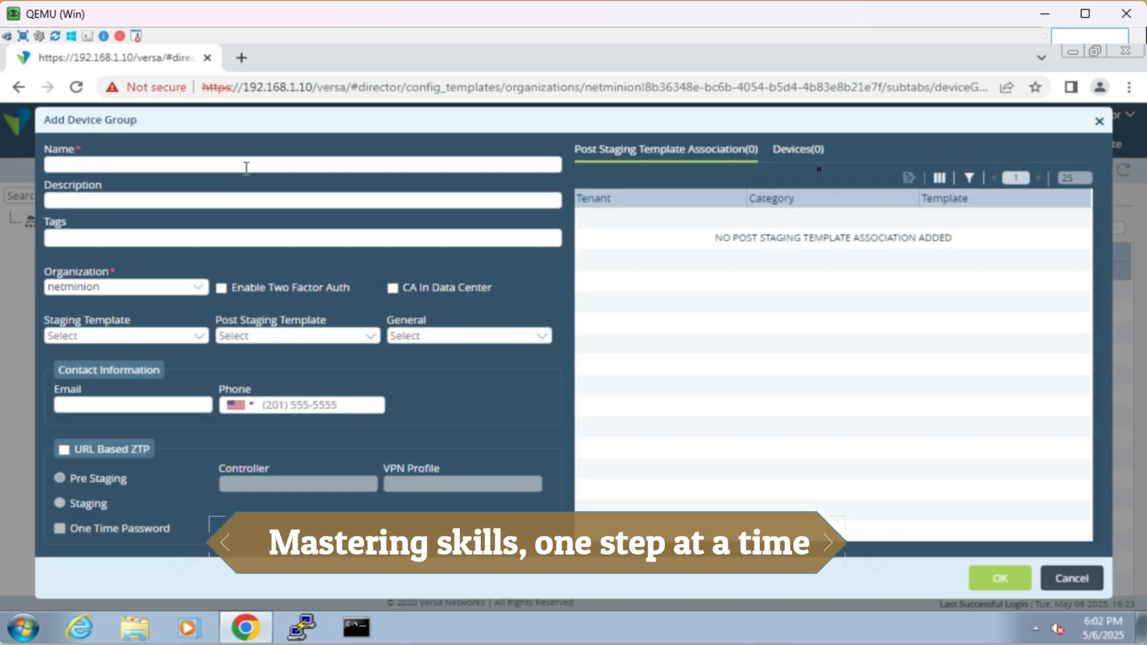
text(Branch2DG)
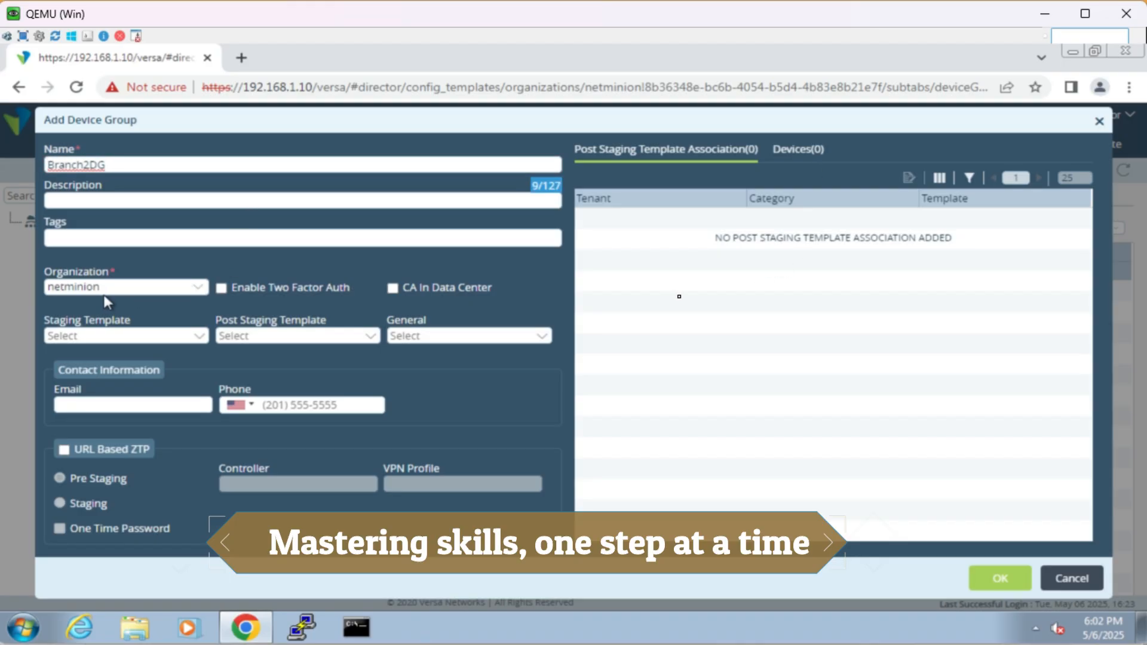
click(251, 337)
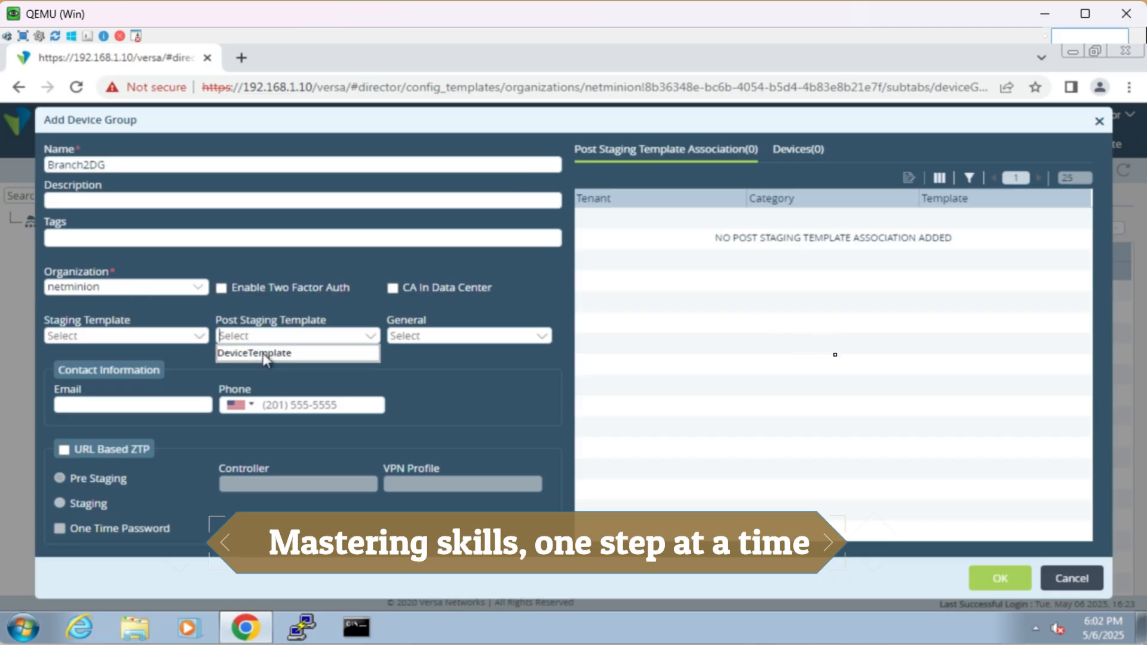
click(263, 353)
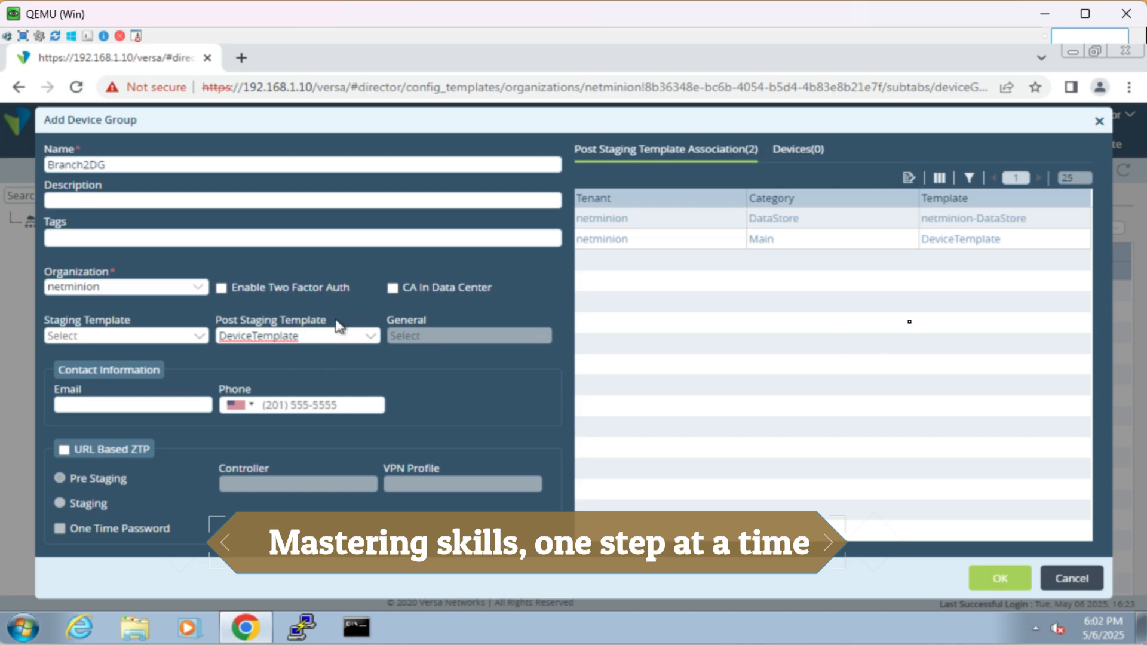
click(942, 245)
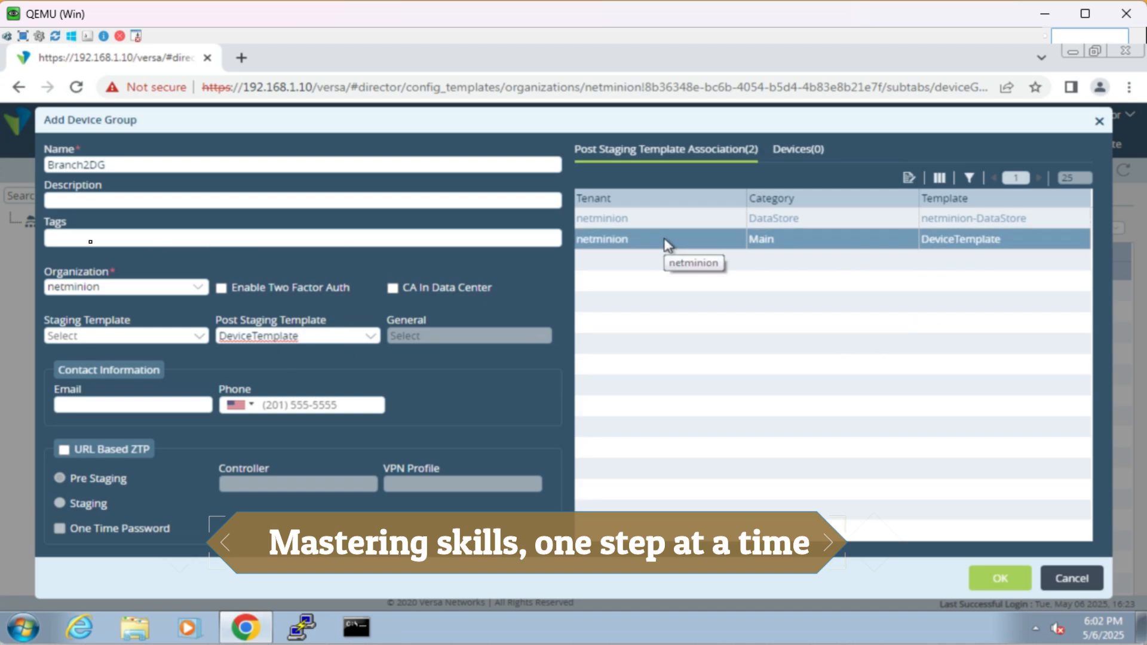
click(994, 222)
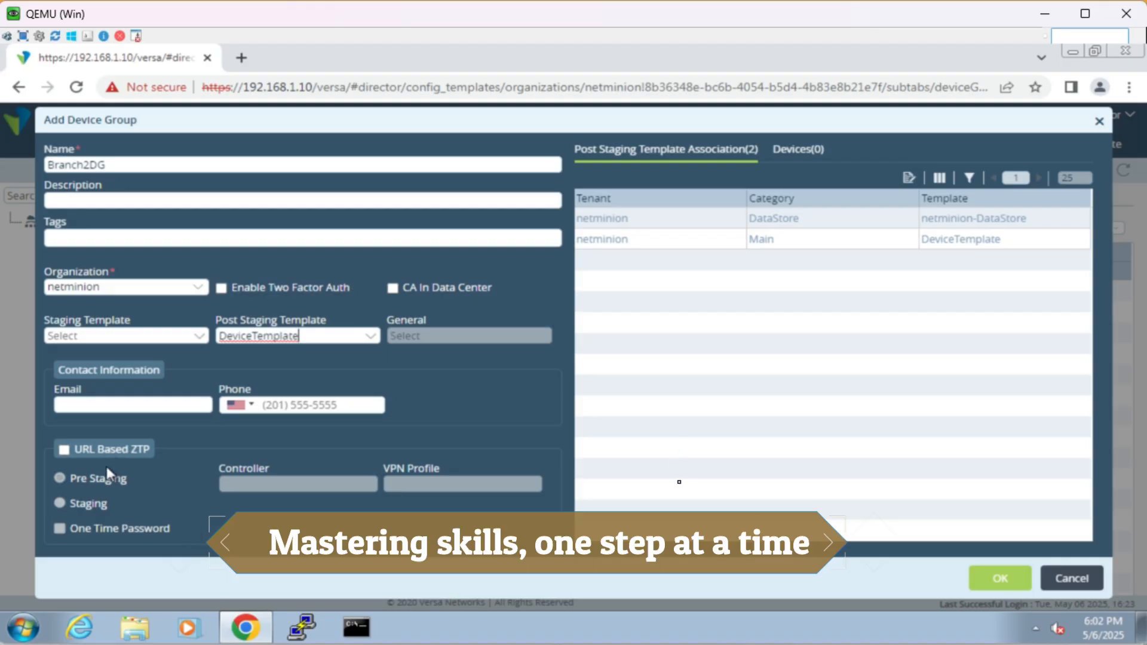
click(1011, 580)
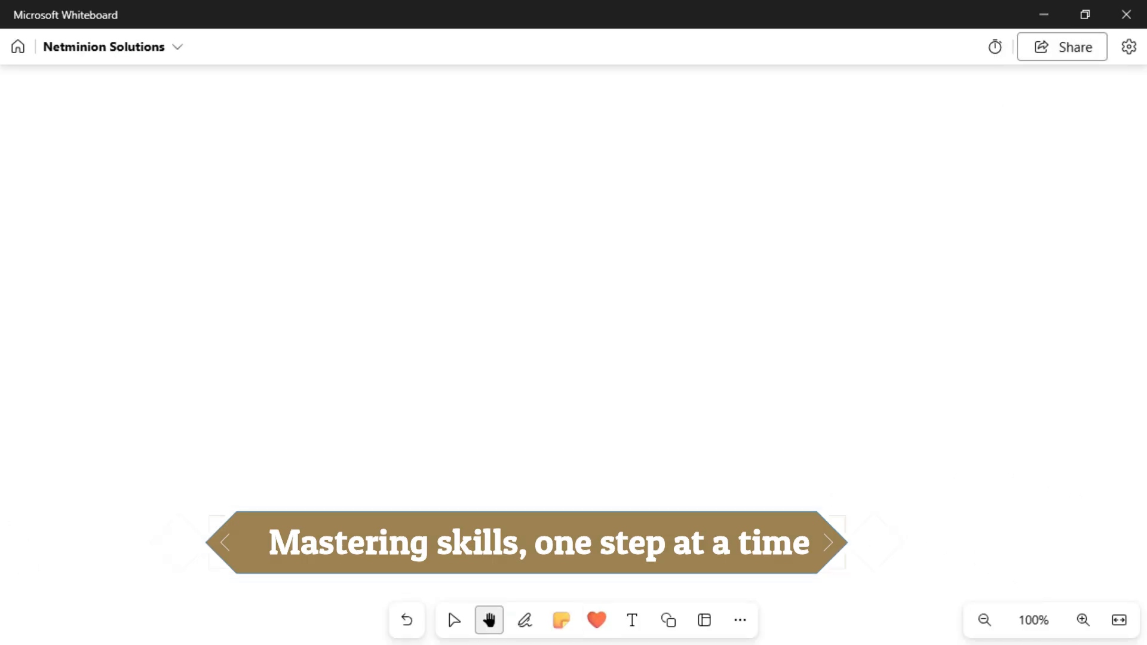
Step: Switch to Microsoft Whiteboard and handwrite Templates with the rainbow pen, with three arrows branching out from it
click(525, 620)
click(525, 620)
click(525, 620)
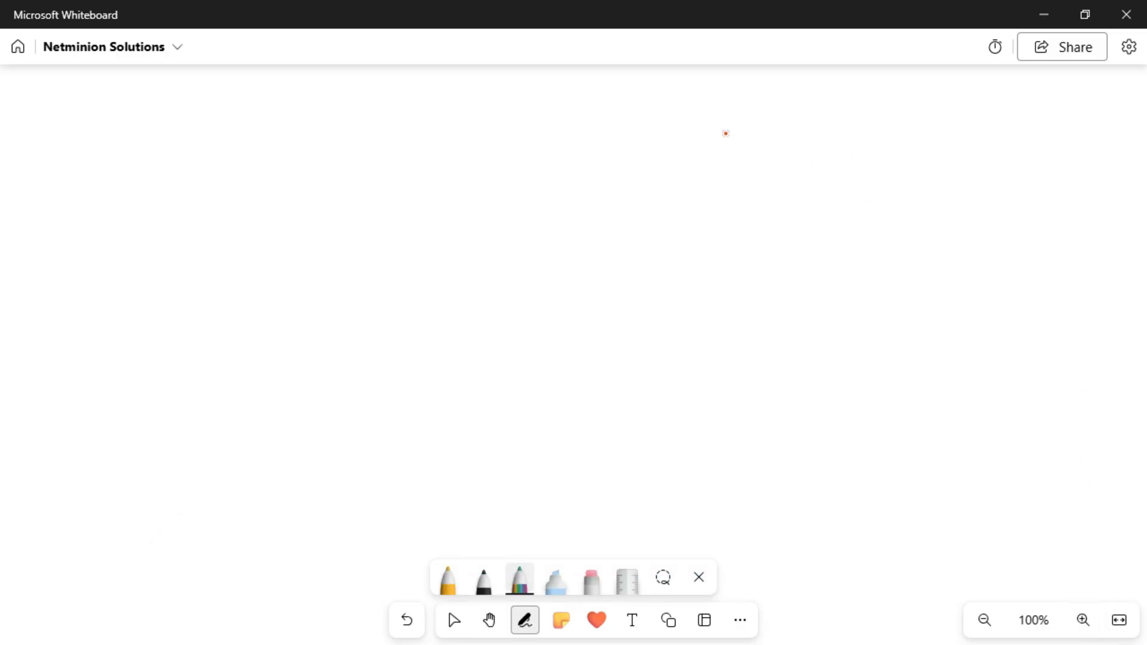
mouse_move(160, 124)
mouse_down()
mouse_move(163, 146)
mouse_move(180, 118)
mouse_up()
drag(171, 133, 206, 139)
mouse_move(213, 130)
mouse_down()
mouse_move(217, 150)
mouse_move(213, 139)
mouse_up()
drag(226, 119, 228, 141)
drag(245, 128, 253, 138)
mouse_move(256, 131)
mouse_down()
mouse_move(270, 146)
mouse_move(377, 113)
mouse_up()
mouse_move(358, 111)
mouse_down()
mouse_move(373, 127)
mouse_move(355, 152)
mouse_move(380, 155)
mouse_up()
drag(370, 146, 354, 197)
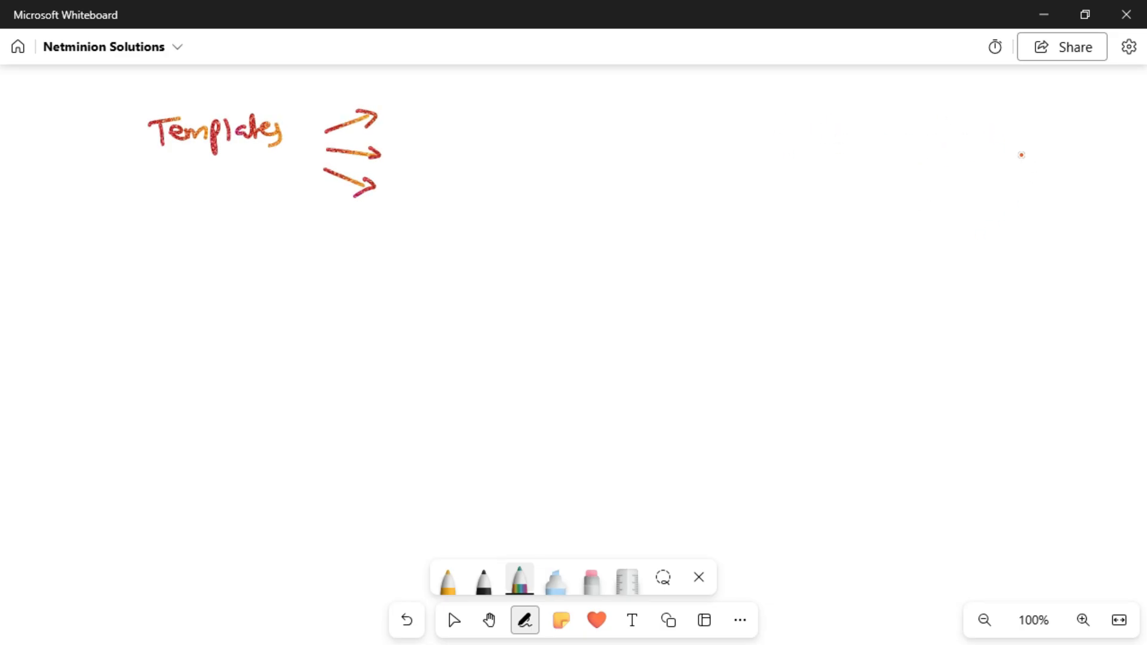
Step: Handwrite the template types Post Staging, Service and Common beside the three arrows
mouse_move(421, 88)
mouse_down()
mouse_move(418, 113)
mouse_move(427, 105)
mouse_up()
mouse_move(433, 101)
mouse_down()
mouse_move(441, 111)
mouse_move(526, 105)
mouse_move(529, 118)
mouse_move(576, 97)
mouse_move(572, 115)
mouse_up()
click(455, 95)
mouse_move(436, 137)
mouse_down()
mouse_move(425, 156)
mouse_move(485, 142)
mouse_move(496, 154)
mouse_move(538, 153)
mouse_up()
click(493, 136)
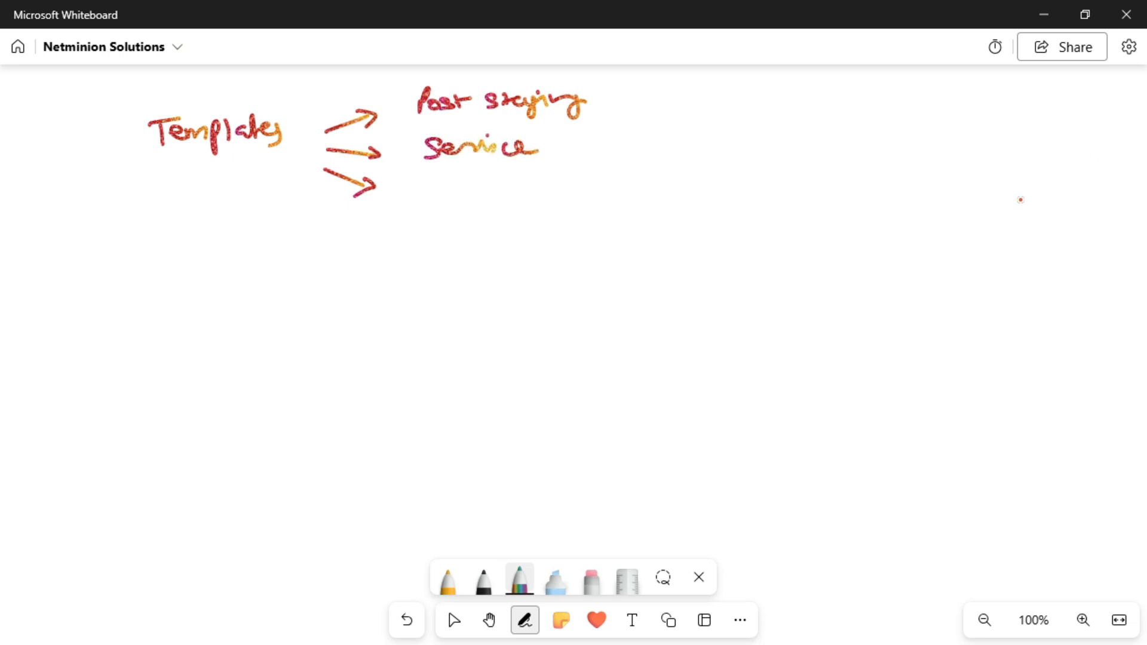
mouse_move(441, 180)
mouse_down()
mouse_move(460, 191)
mouse_move(540, 180)
mouse_up()
Step: Handwrite Device Group with the black pen below the Templates diagram
click(483, 581)
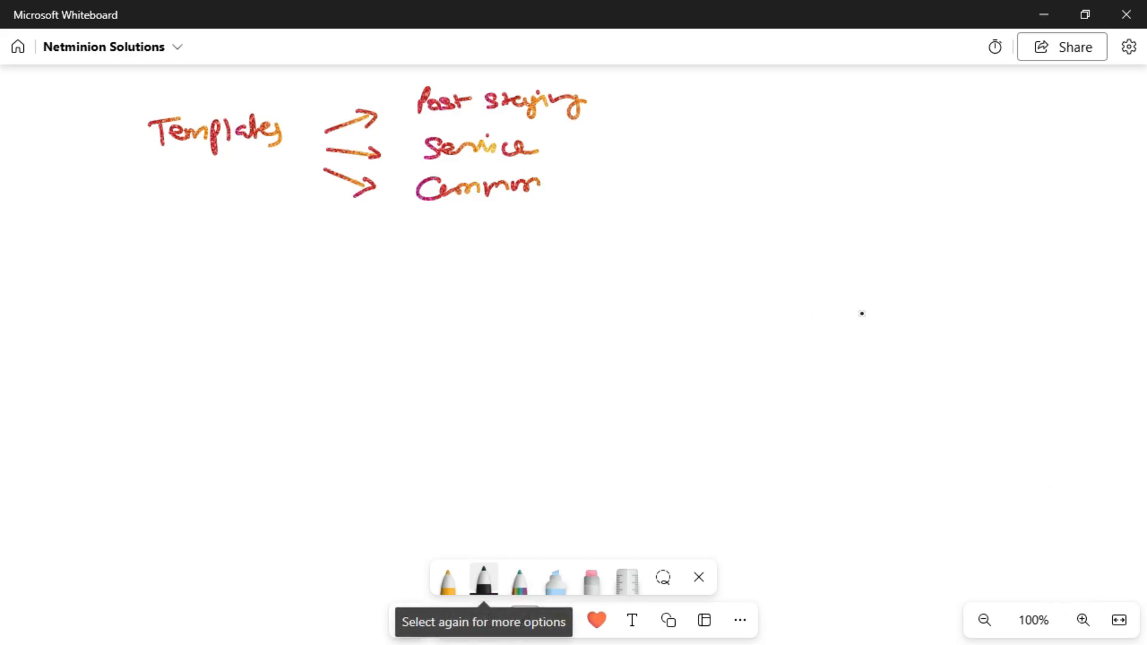
mouse_move(174, 333)
mouse_down()
mouse_move(180, 348)
mouse_move(243, 351)
mouse_move(380, 336)
mouse_up()
click(257, 336)
click(322, 338)
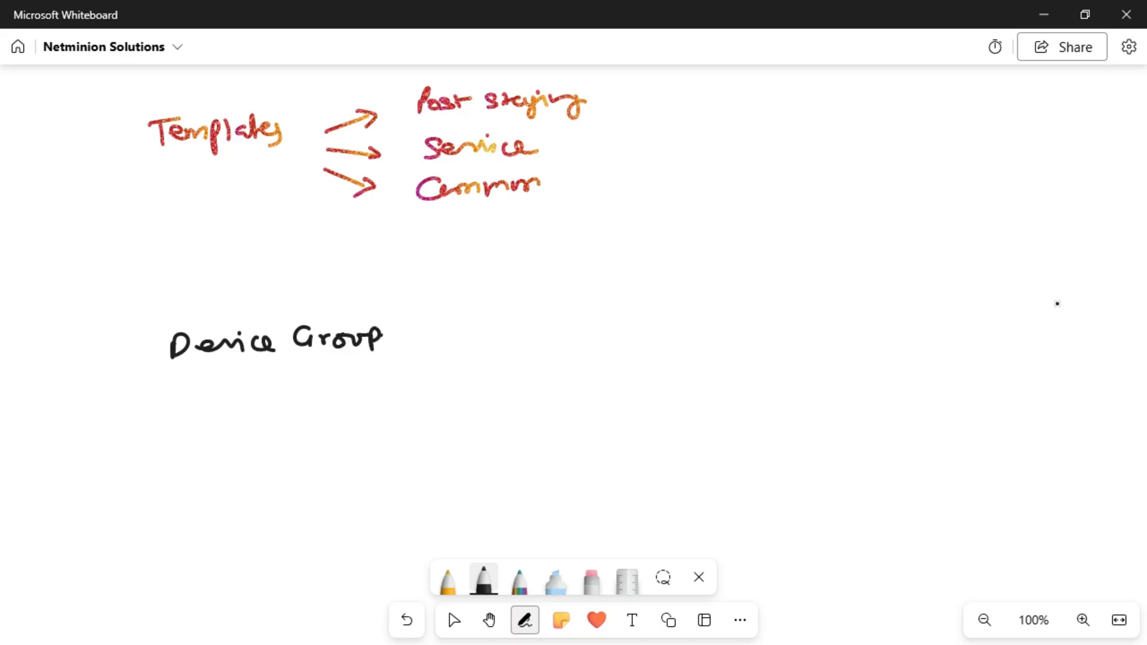
Step: Draw black arrows from Post Staging, Service and Common to Device Group, and enclose Device Group in a rainbow ellipse
mouse_move(619, 101)
mouse_down()
mouse_move(632, 206)
mouse_move(500, 326)
mouse_move(472, 328)
mouse_move(494, 345)
mouse_up()
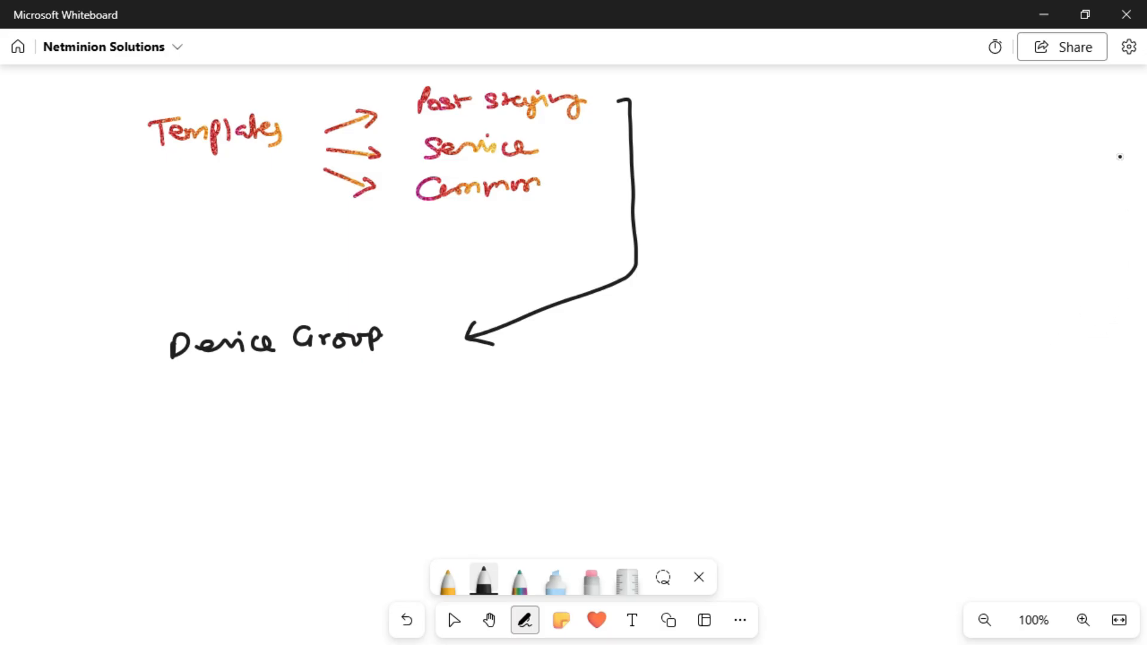
mouse_move(551, 147)
mouse_down()
mouse_move(591, 153)
mouse_move(435, 334)
mouse_move(454, 336)
mouse_up()
mouse_move(442, 214)
mouse_down()
mouse_move(416, 253)
mouse_move(412, 356)
mouse_up()
click(519, 580)
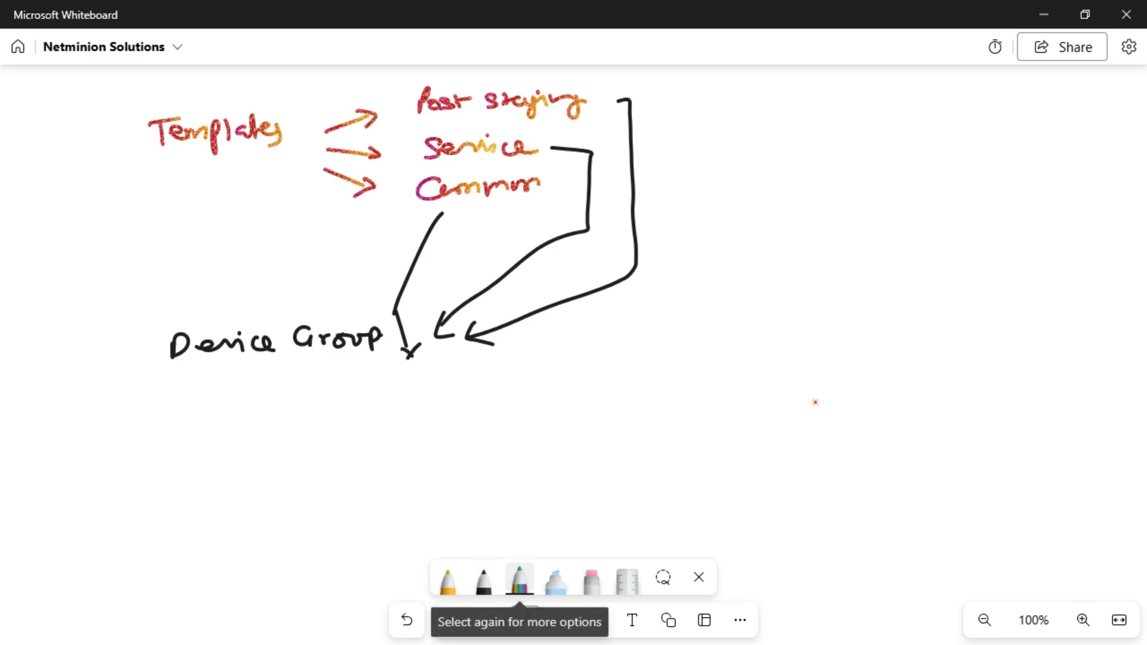
mouse_move(158, 388)
mouse_down()
mouse_move(597, 324)
mouse_move(156, 323)
mouse_move(197, 395)
mouse_up()
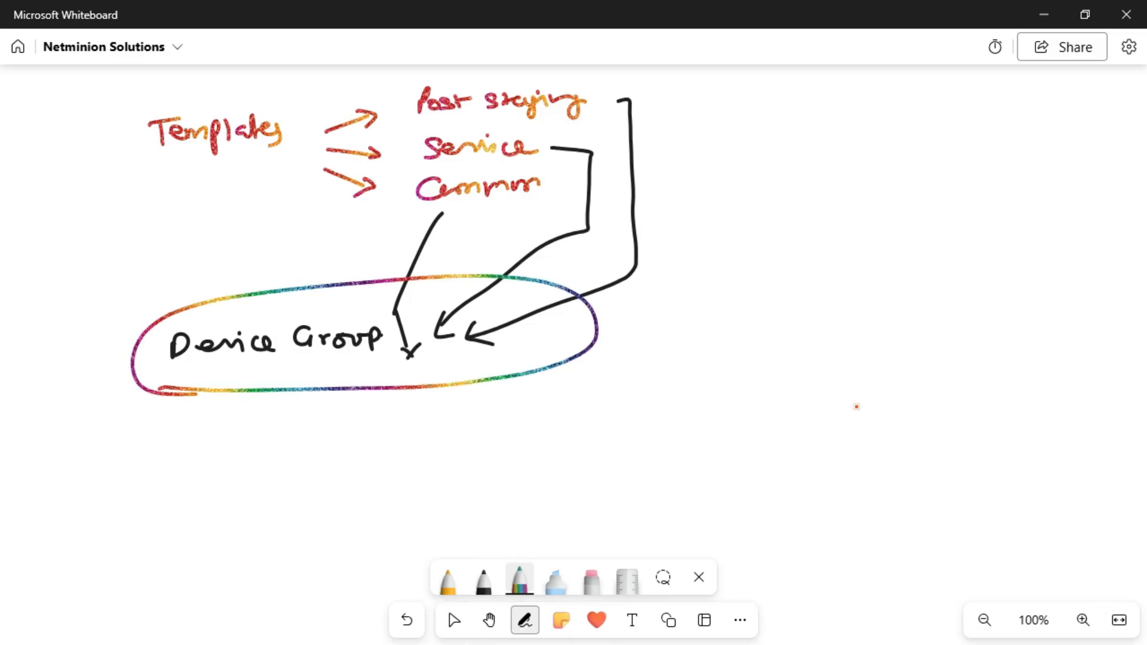
Step: Draw an orange arrow pointing away from the Device Group ellipse and handwrite a label at its tip
click(448, 579)
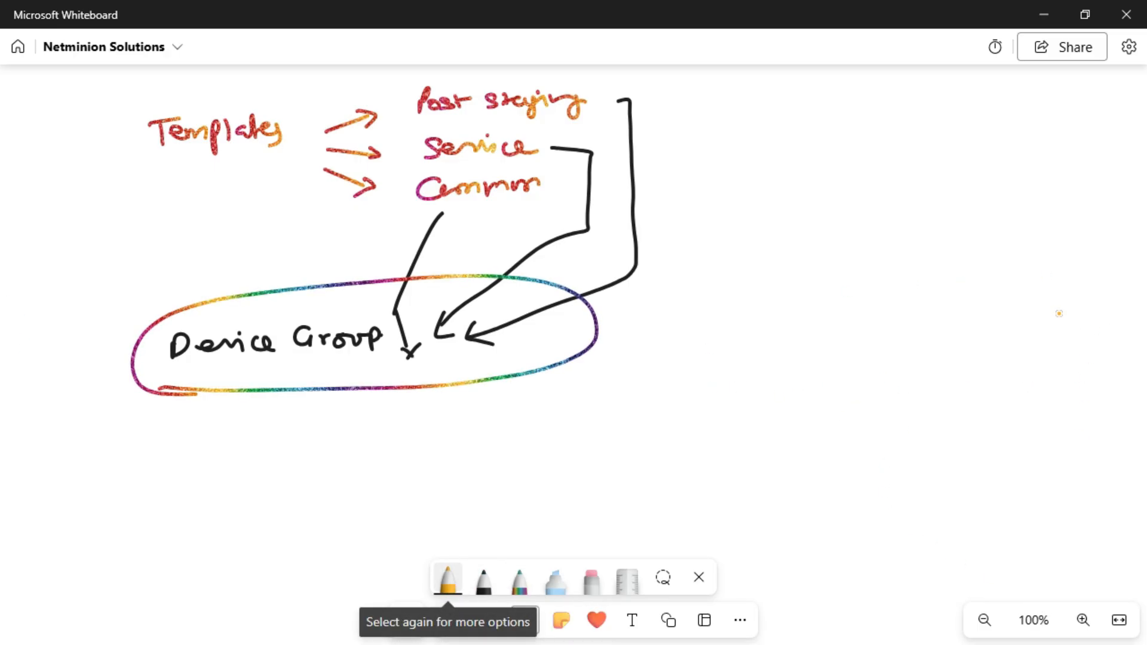
mouse_move(655, 333)
mouse_down()
mouse_move(755, 327)
mouse_move(749, 343)
mouse_up()
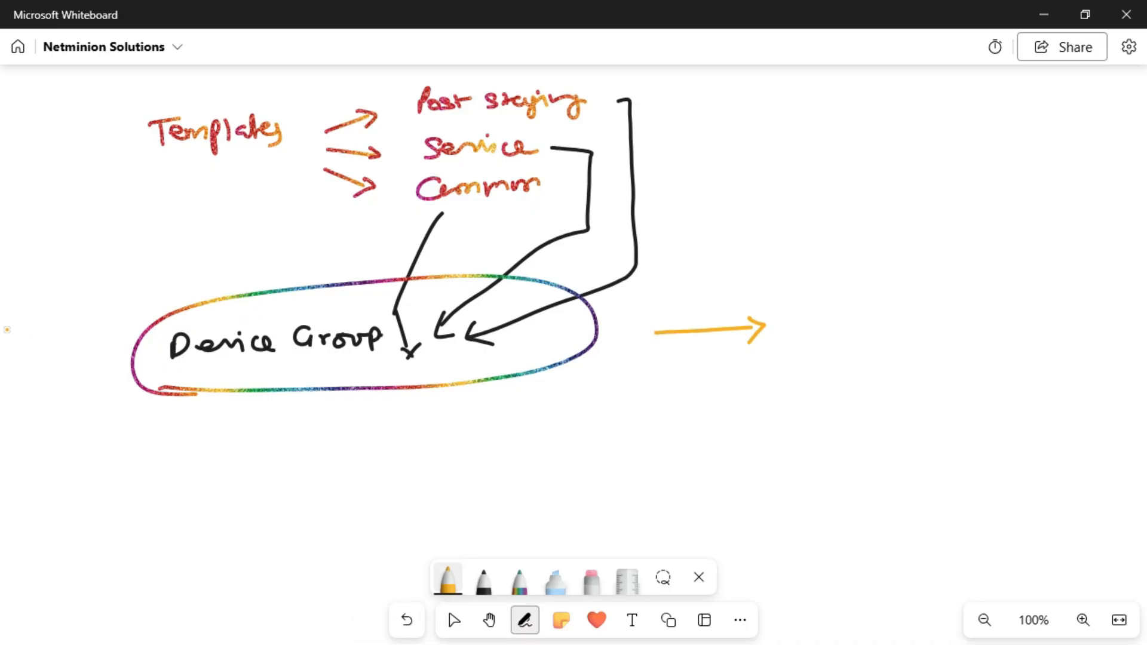
drag(824, 307, 814, 335)
mouse_move(813, 312)
mouse_down()
mouse_move(813, 336)
mouse_move(886, 332)
mouse_move(928, 314)
mouse_move(948, 326)
mouse_up()
click(885, 310)
mouse_move(953, 278)
mouse_down()
mouse_move(786, 332)
mouse_move(962, 275)
mouse_up()
mouse_move(891, 247)
mouse_down()
mouse_move(906, 238)
mouse_move(922, 270)
mouse_move(902, 228)
mouse_up()
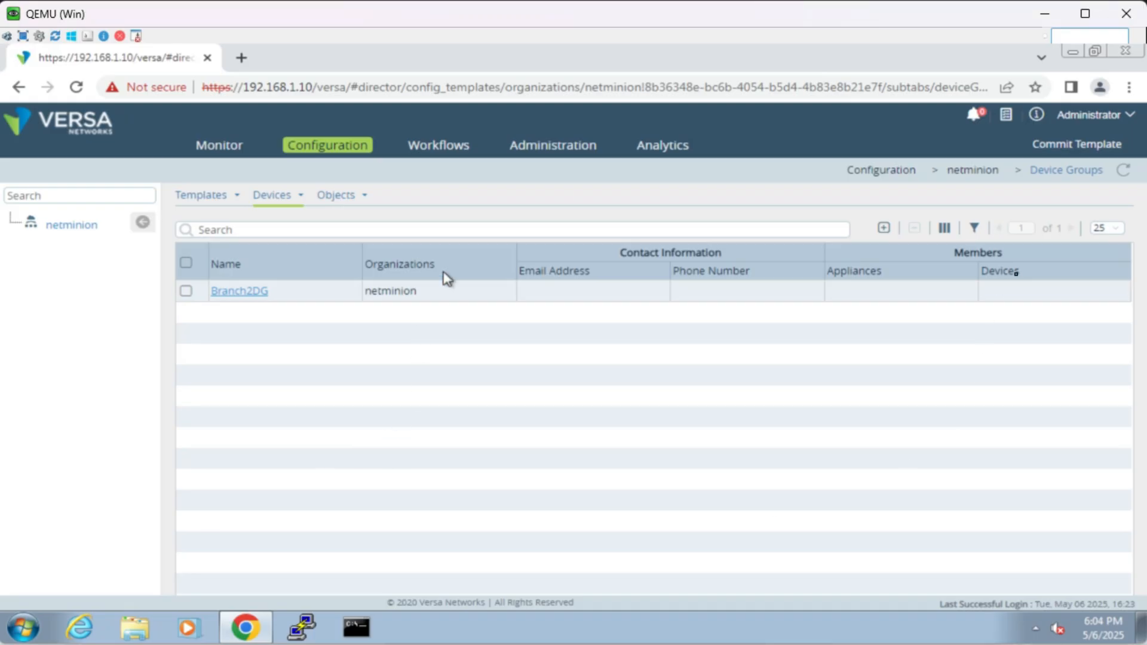
Step: Start a new device in the device workflows and name it Branch2Device
click(450, 159)
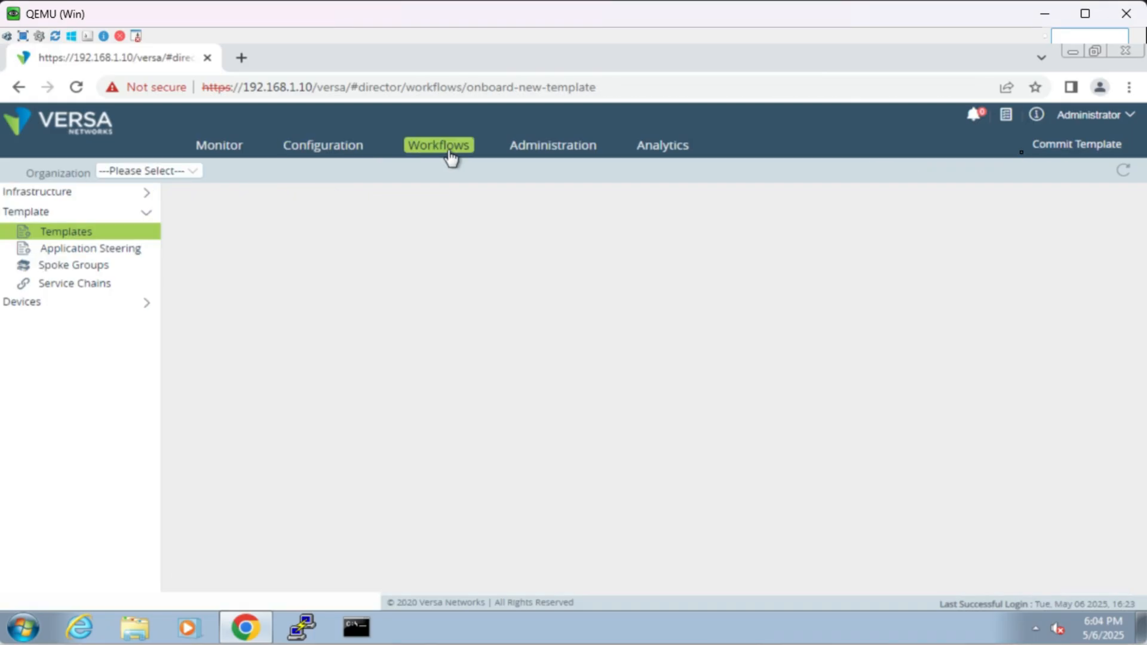
click(33, 314)
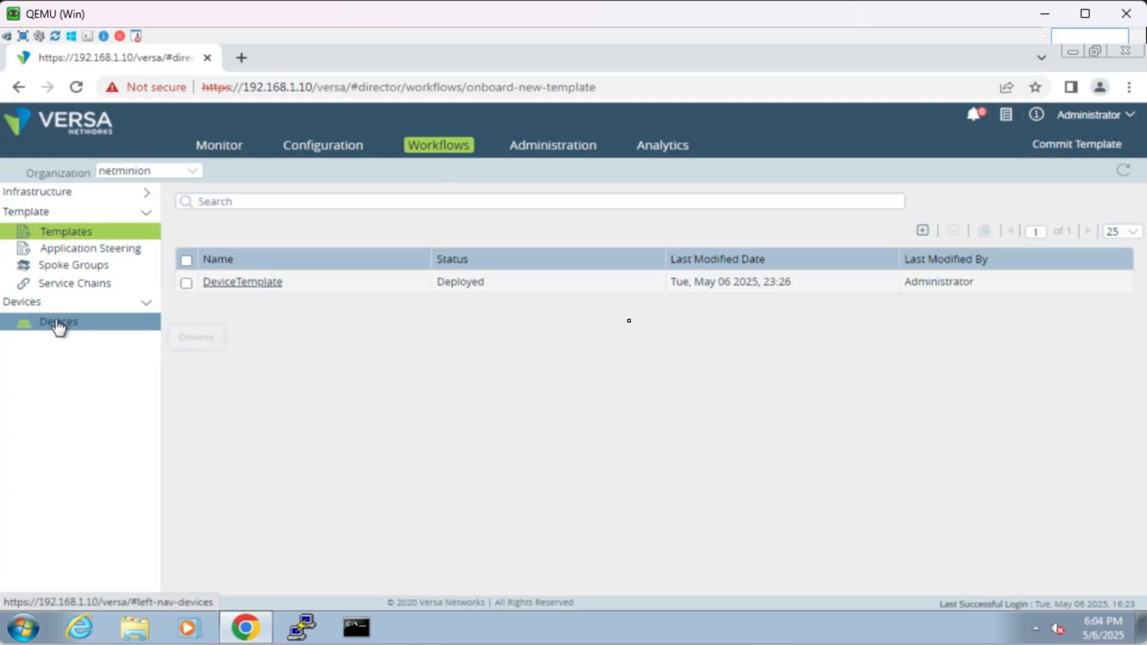
click(58, 326)
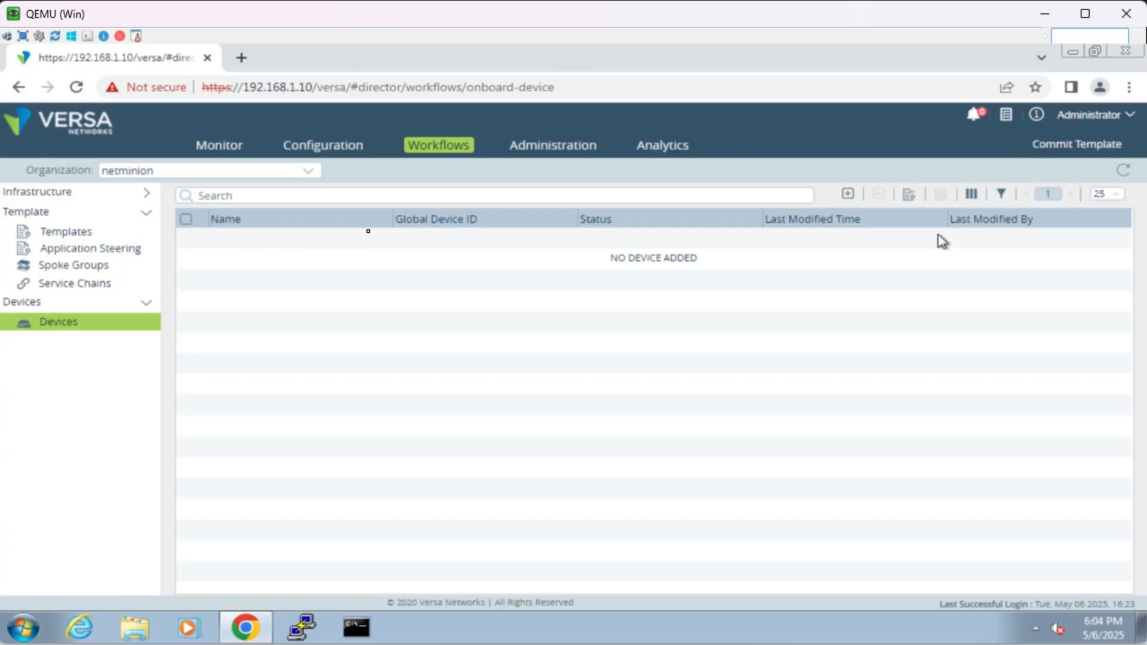
click(847, 196)
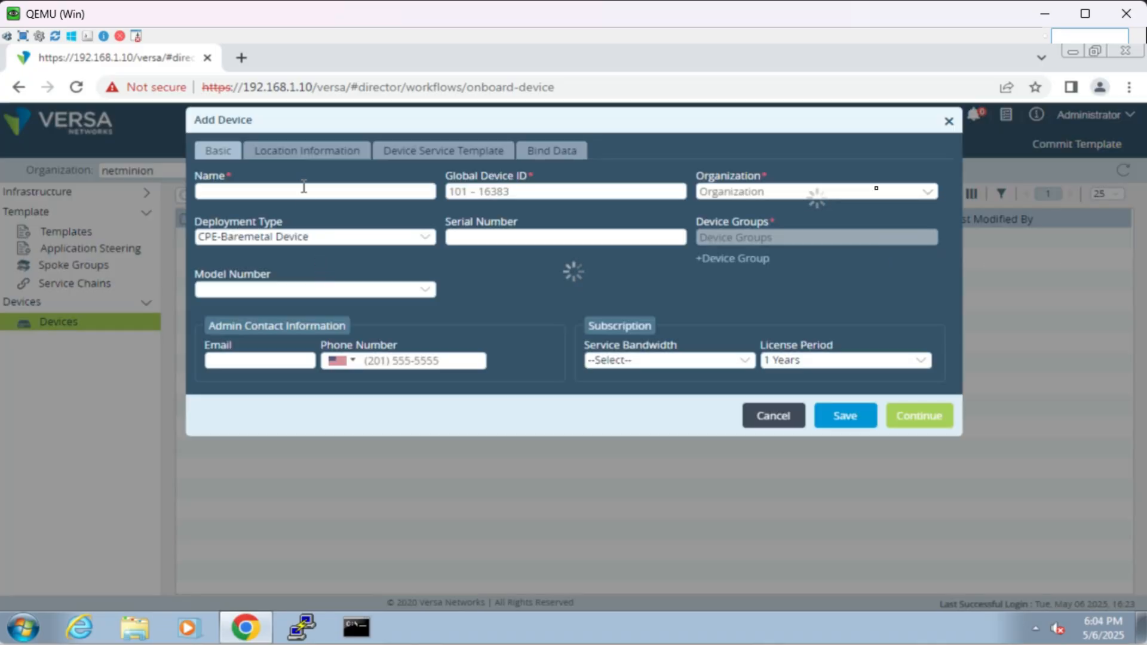
click(304, 187)
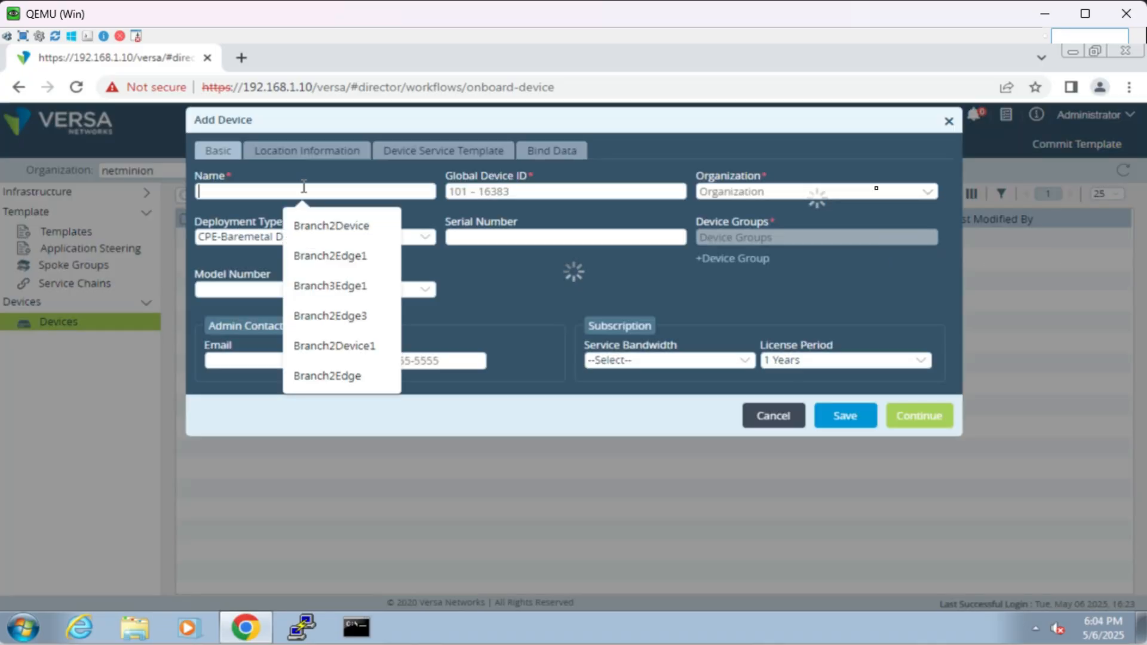
click(328, 225)
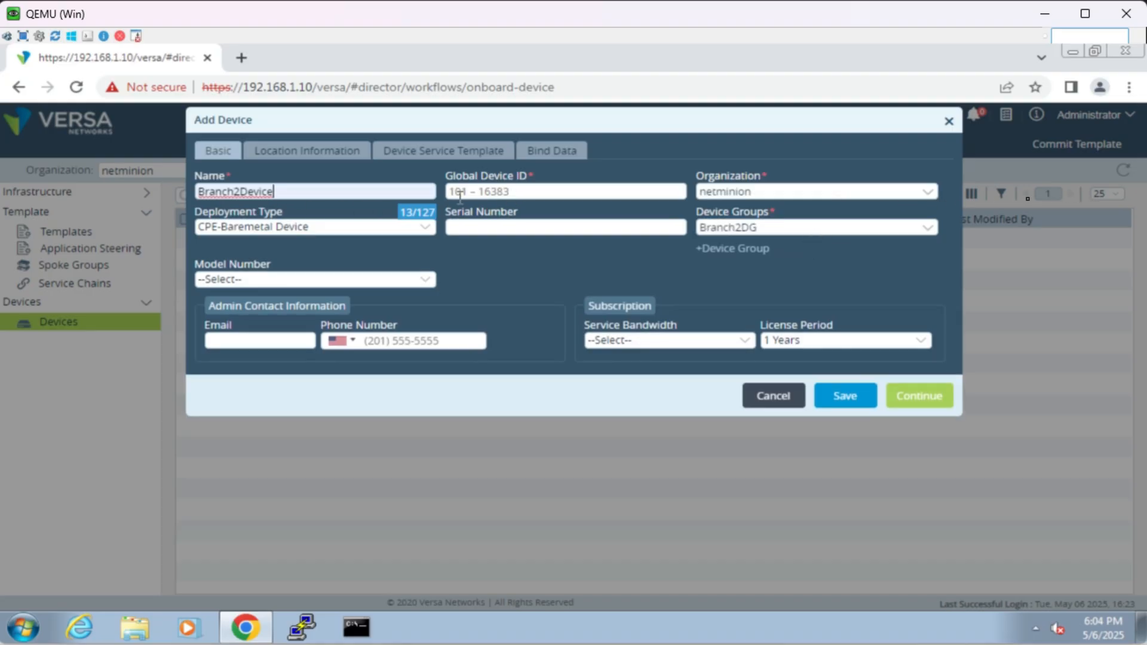
Step: Set Branch2Device's Global Device ID to 101, device group to Branch2DG and service bandwidth to 10
click(479, 191)
text(101)
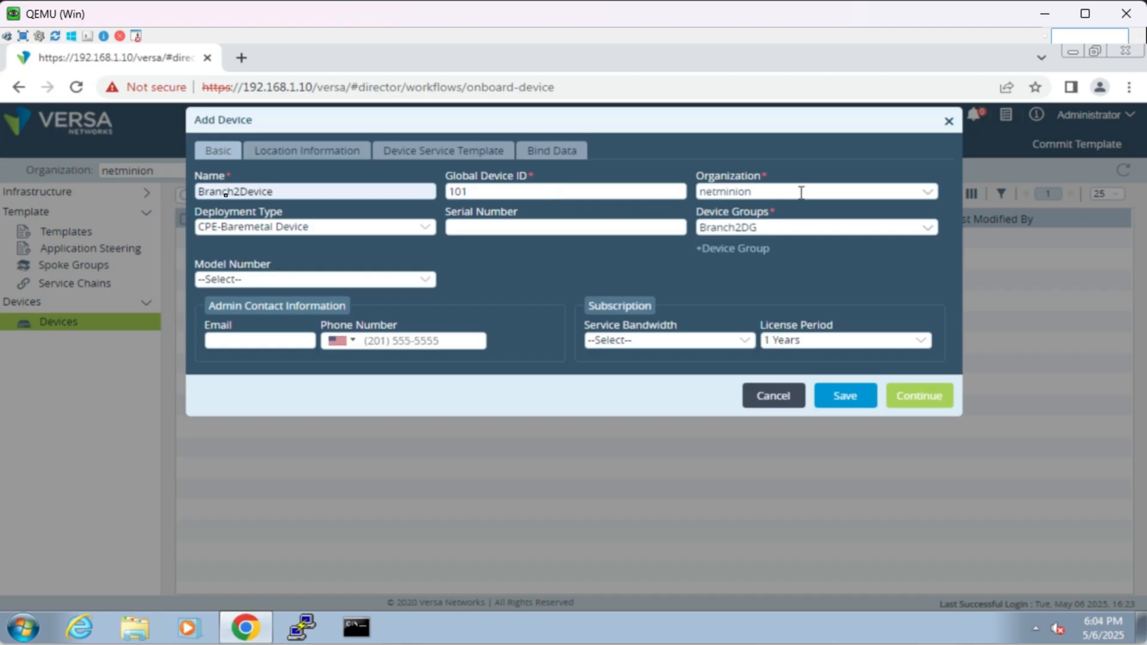
click(775, 229)
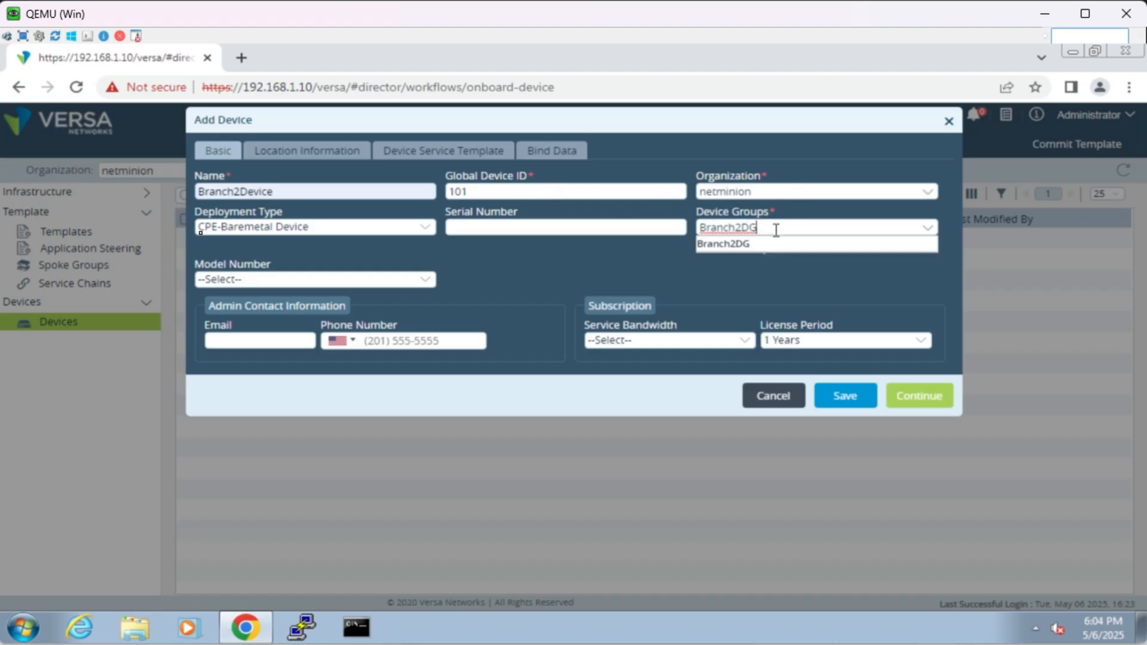
click(773, 240)
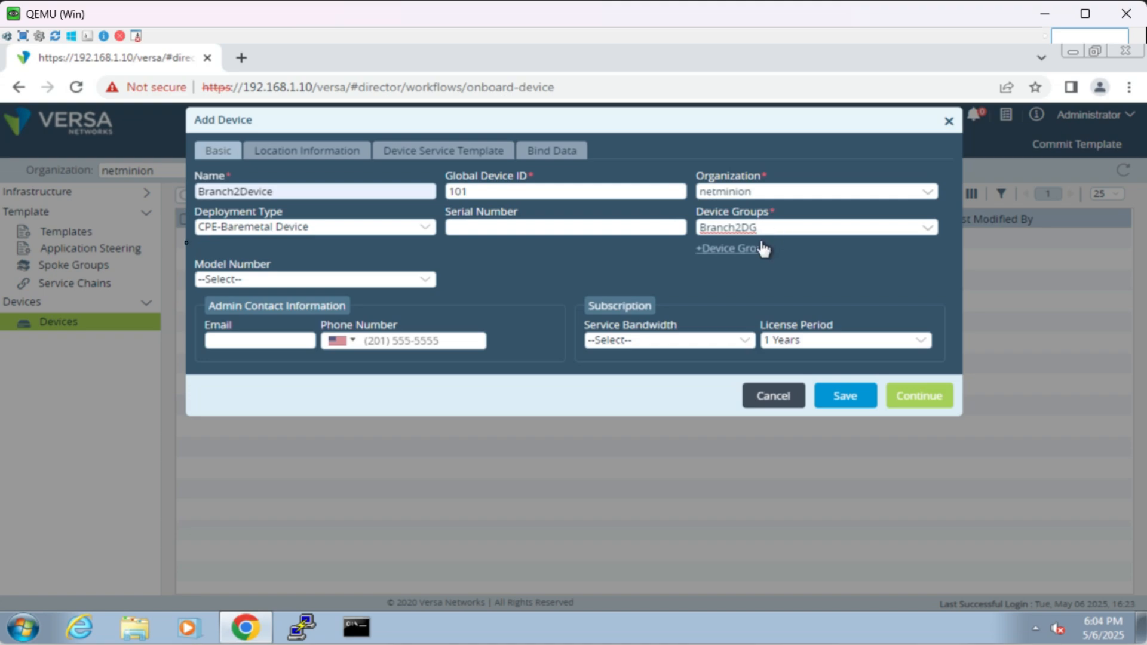
click(694, 345)
click(665, 385)
click(901, 399)
Step: Set the device location to state delhi, country India, get its coordinates, and proceed to Bind Data without adding a device service template
click(433, 254)
click(472, 284)
click(592, 249)
click(655, 284)
click(682, 294)
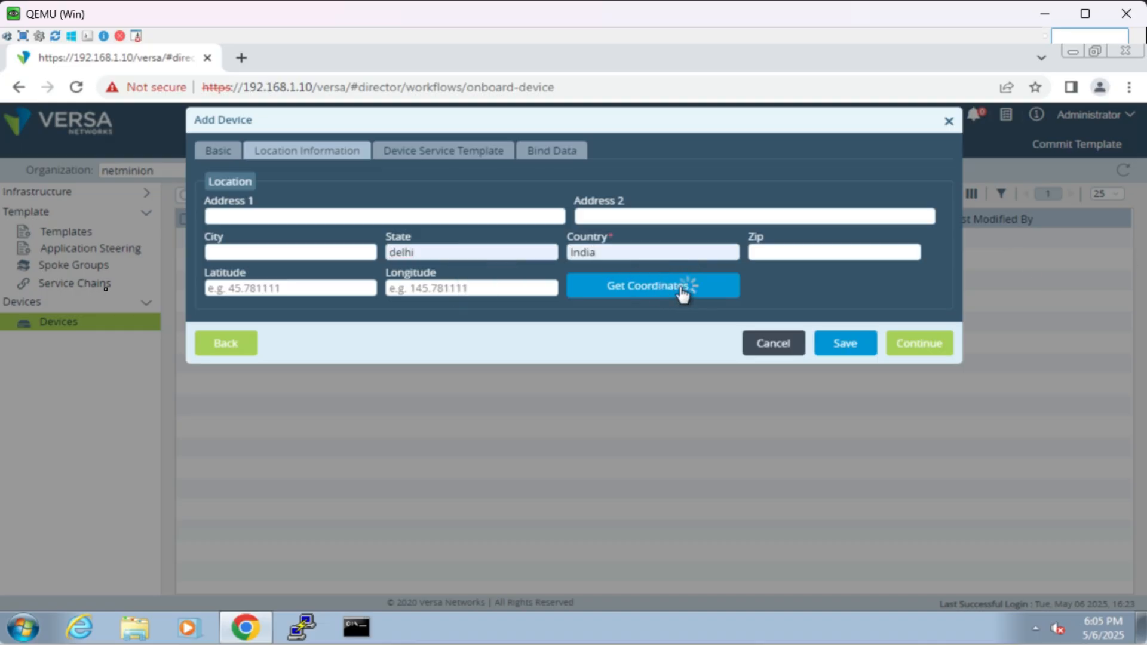
click(919, 344)
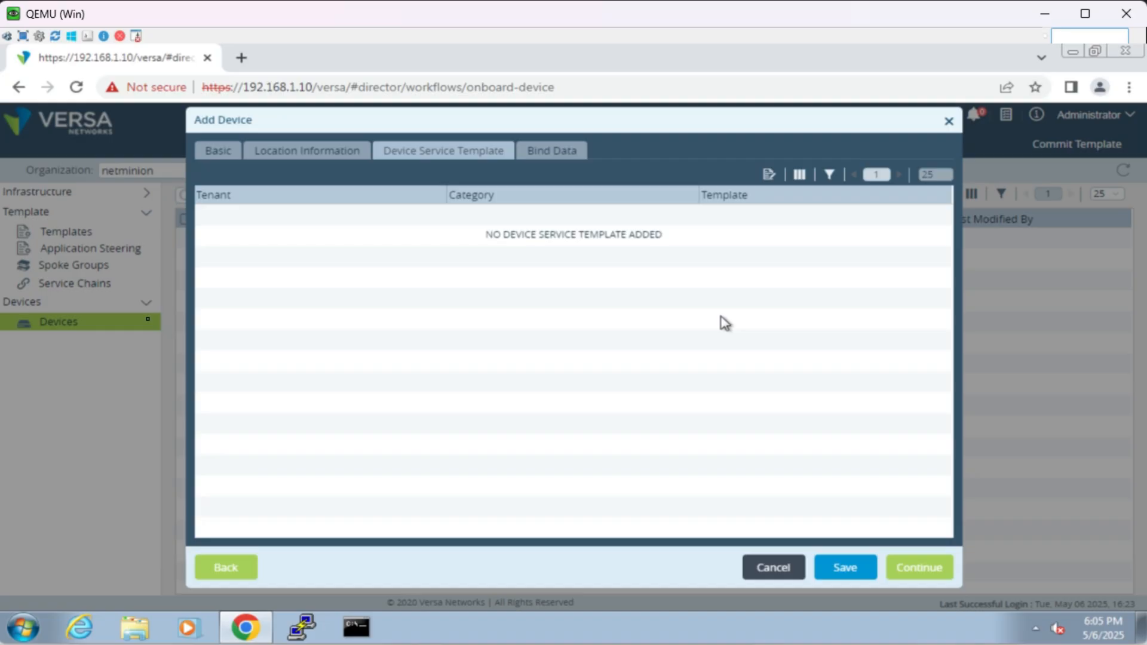
click(916, 572)
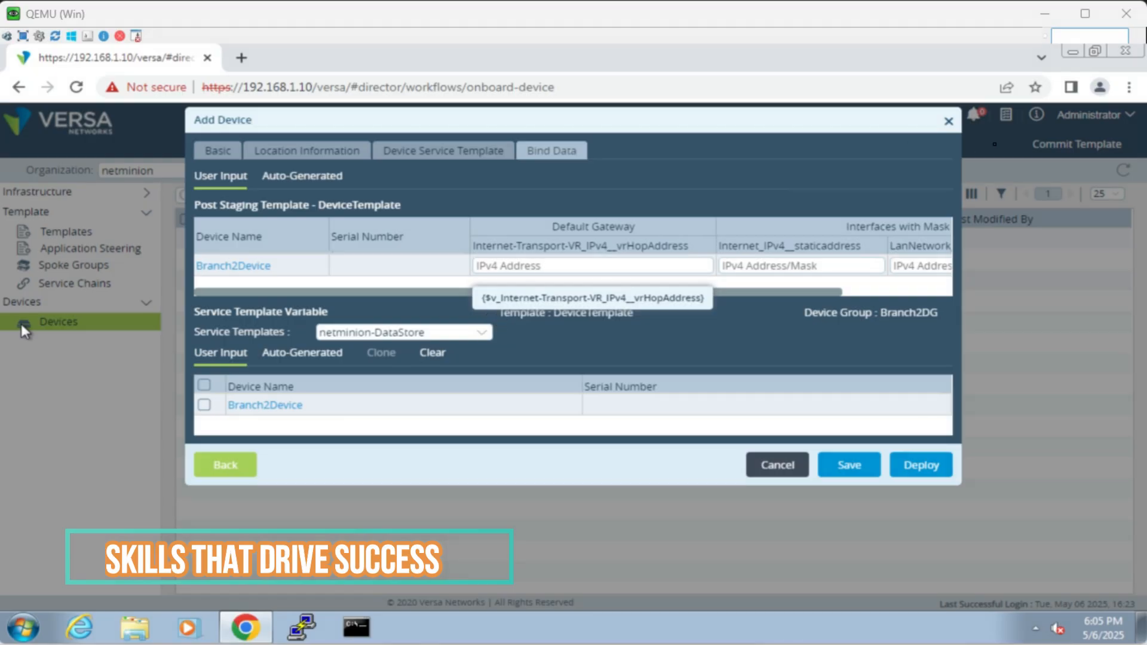
Step: Bind next-hop gateway 100.2.1.1, Internet address 100.2.1.2/24 and LanNetwork address 192.168.2.1/24 to Branch2Device, and deploy it
click(620, 269)
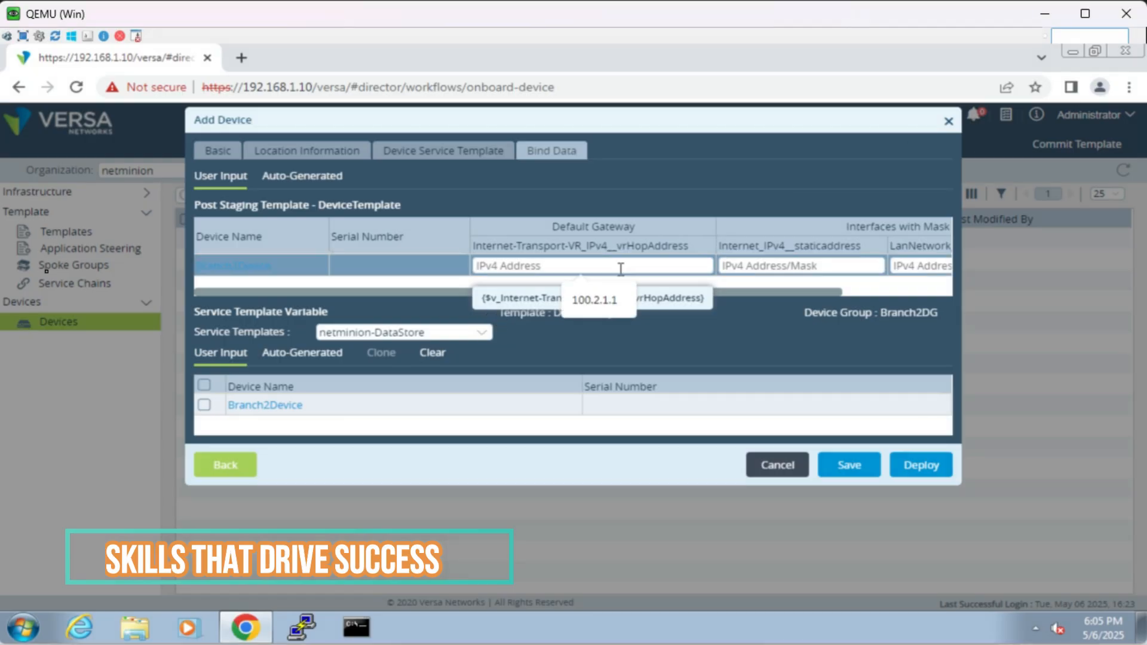
click(609, 300)
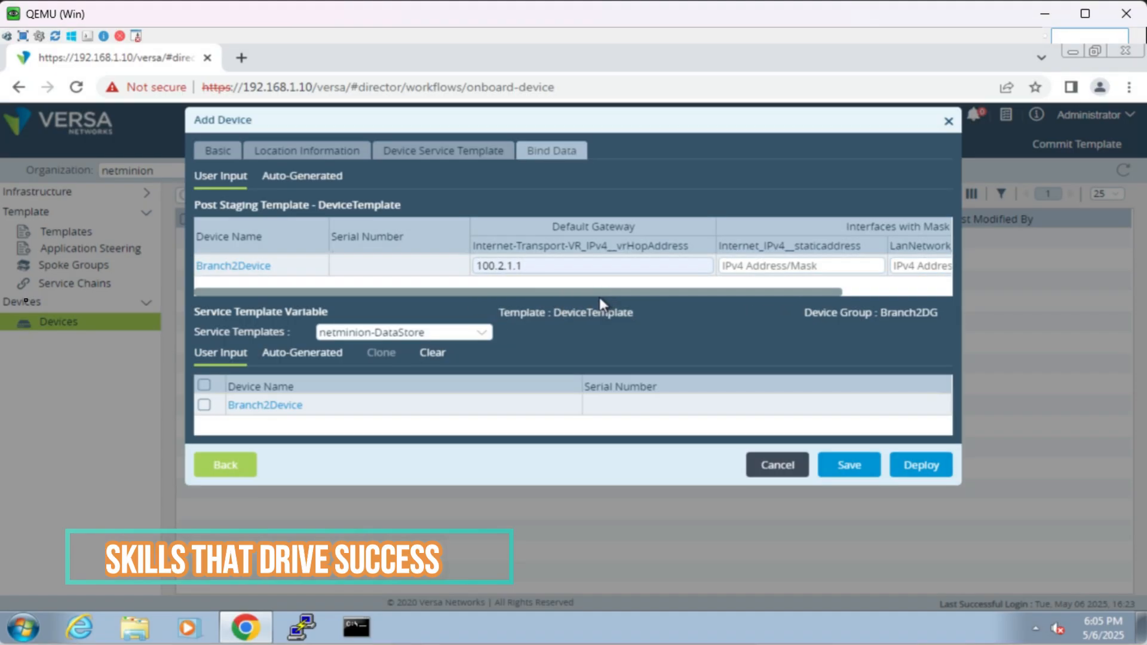
drag(606, 294, 682, 296)
click(689, 266)
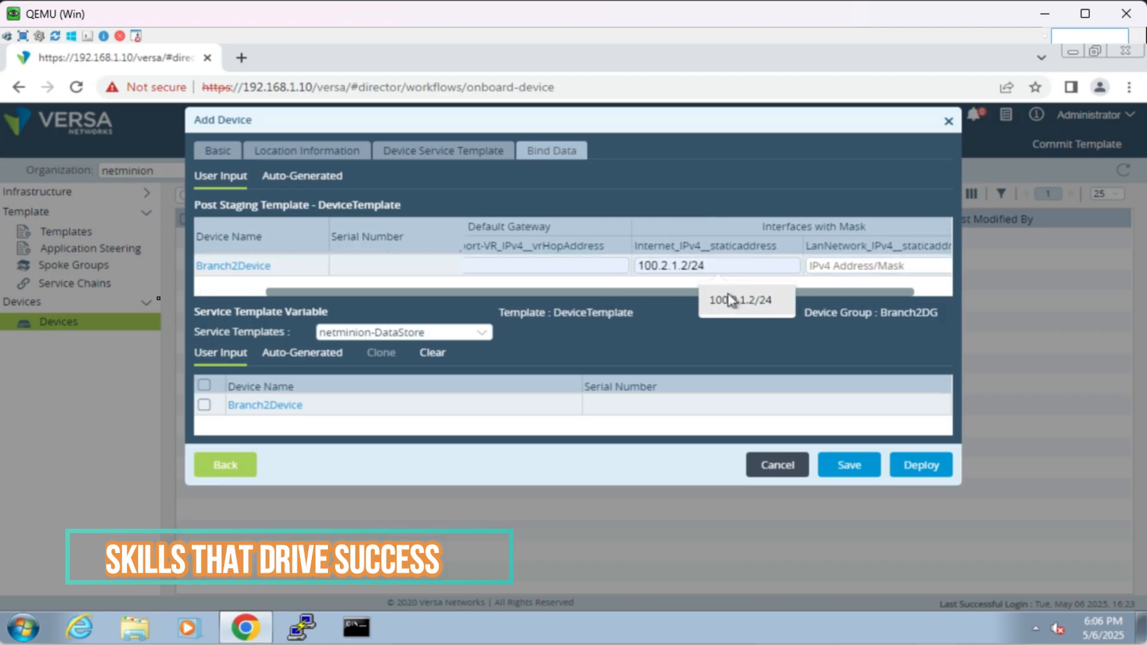
click(740, 298)
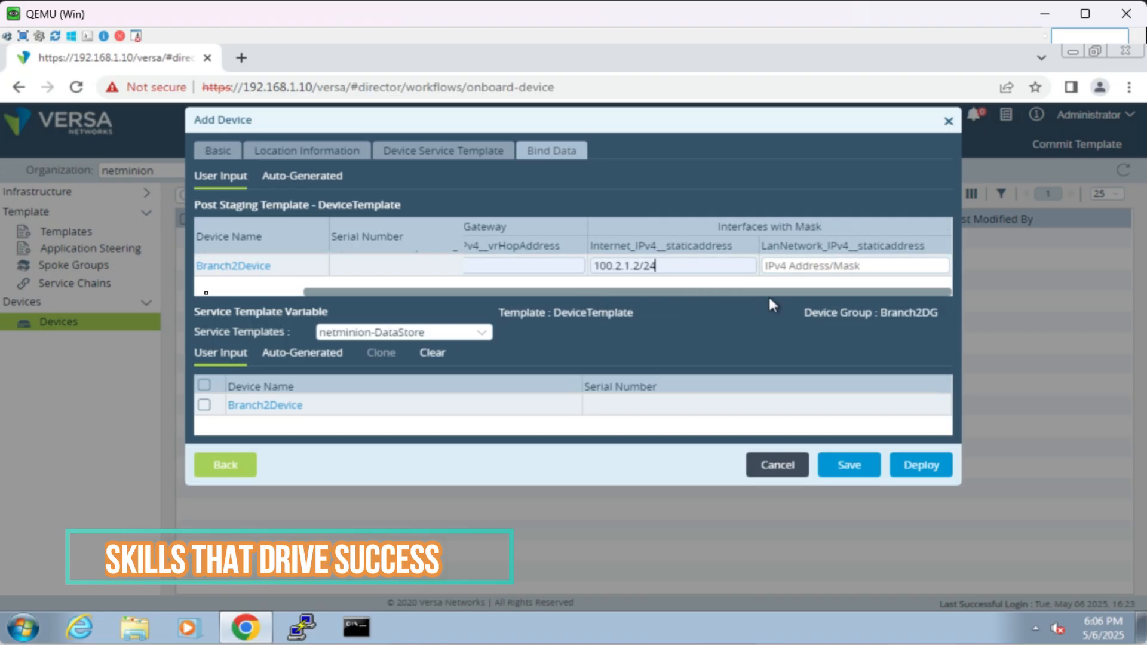
click(816, 267)
text(192.168)
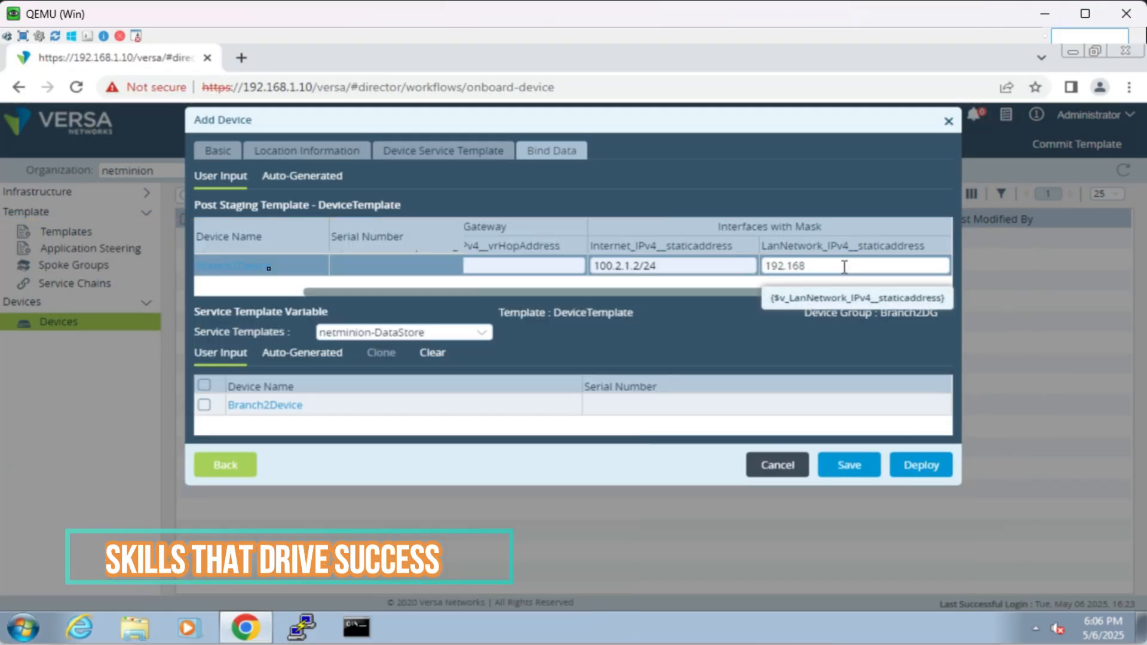
text(24)
click(747, 348)
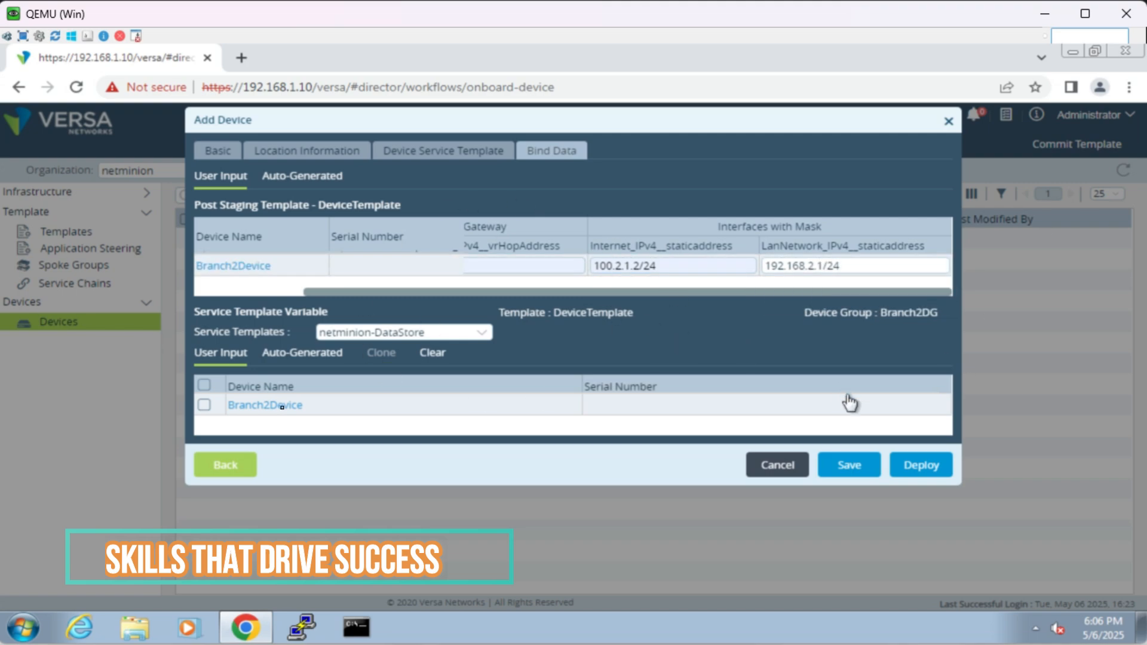
click(914, 470)
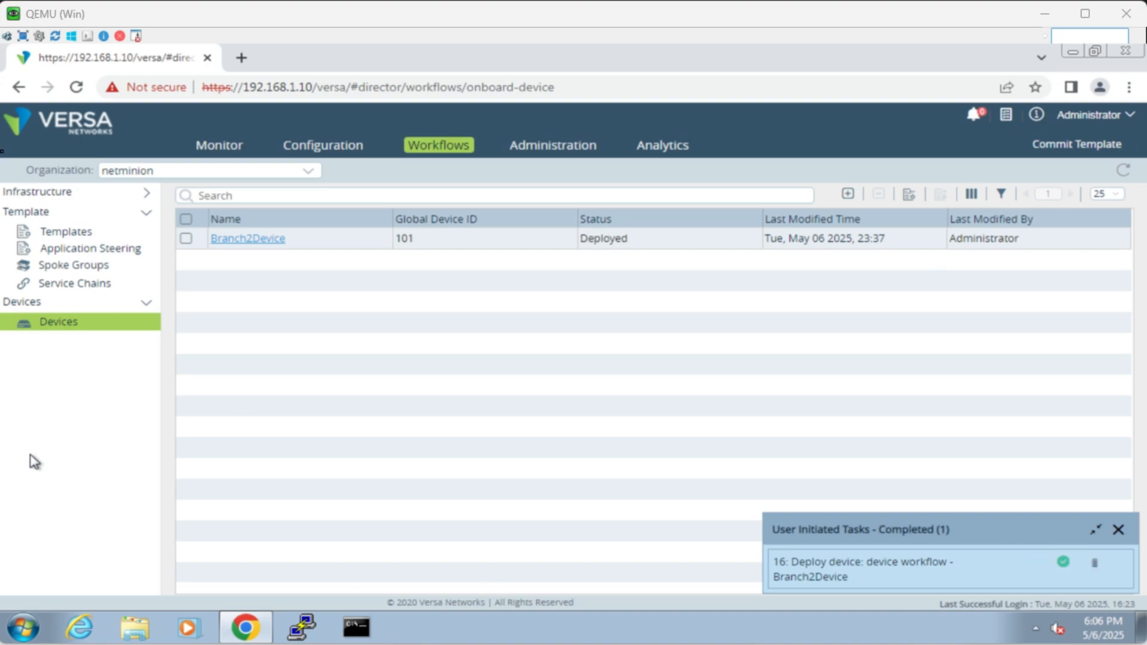
Step: Examine the deployed device's entry in the hardware inventory under Administration
click(565, 154)
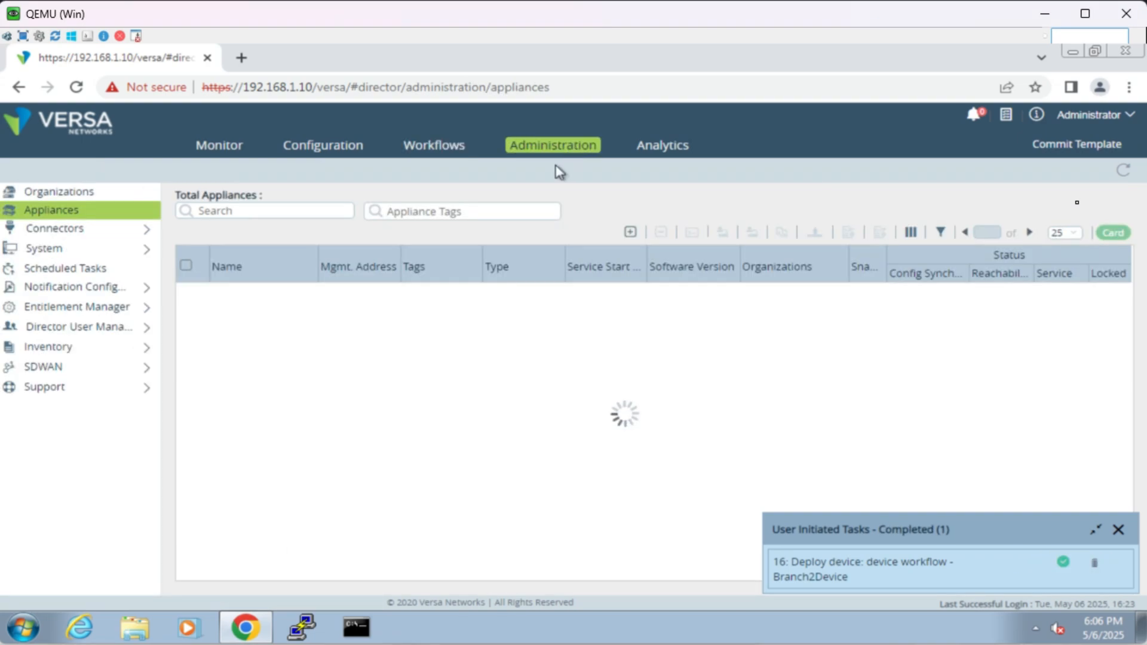
click(141, 347)
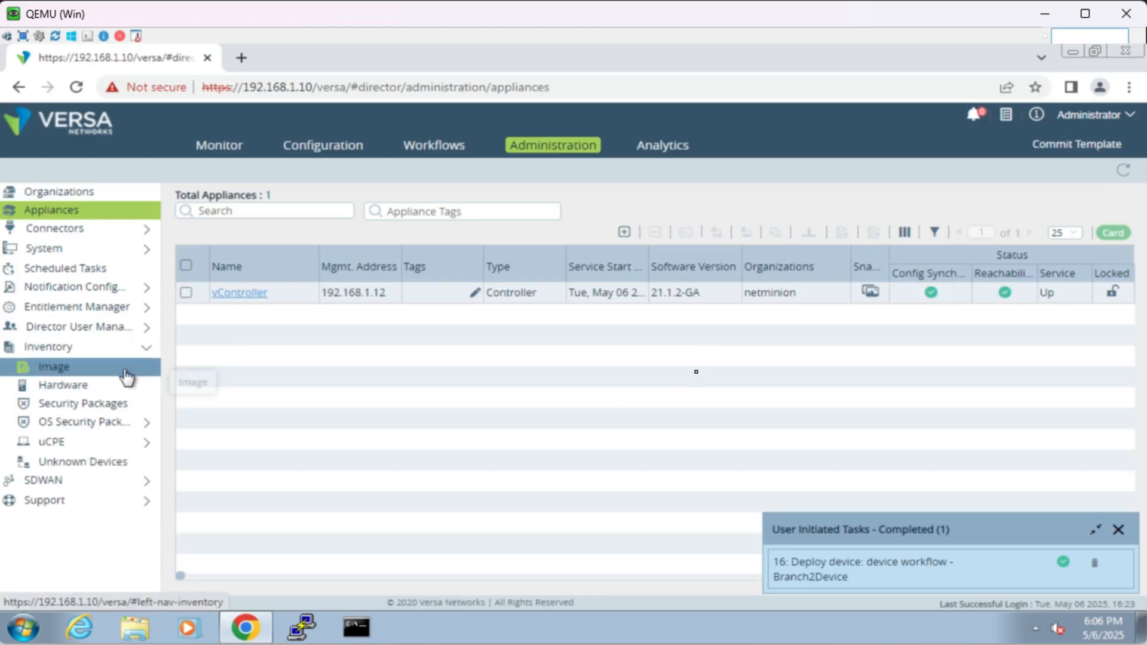
click(113, 386)
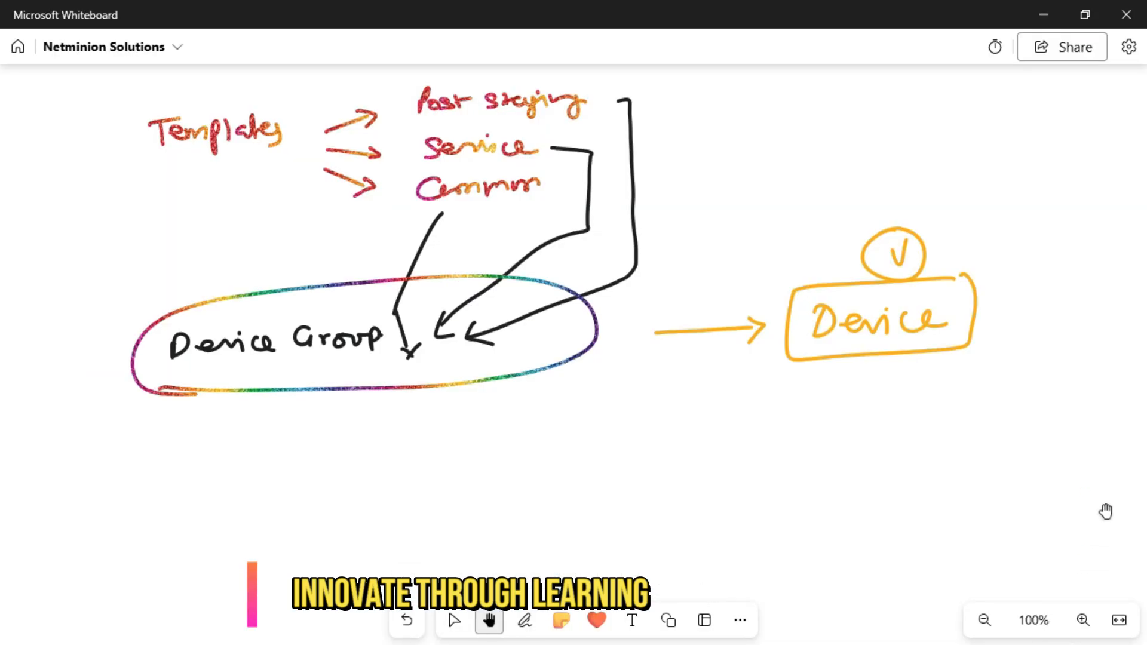
Step: Switch to Microsoft Whiteboard and handwrite SDWAN Topology and SDWAN Site Types in orange, with a bracket and a circled tick beside them
drag(1106, 512, 1106, 192)
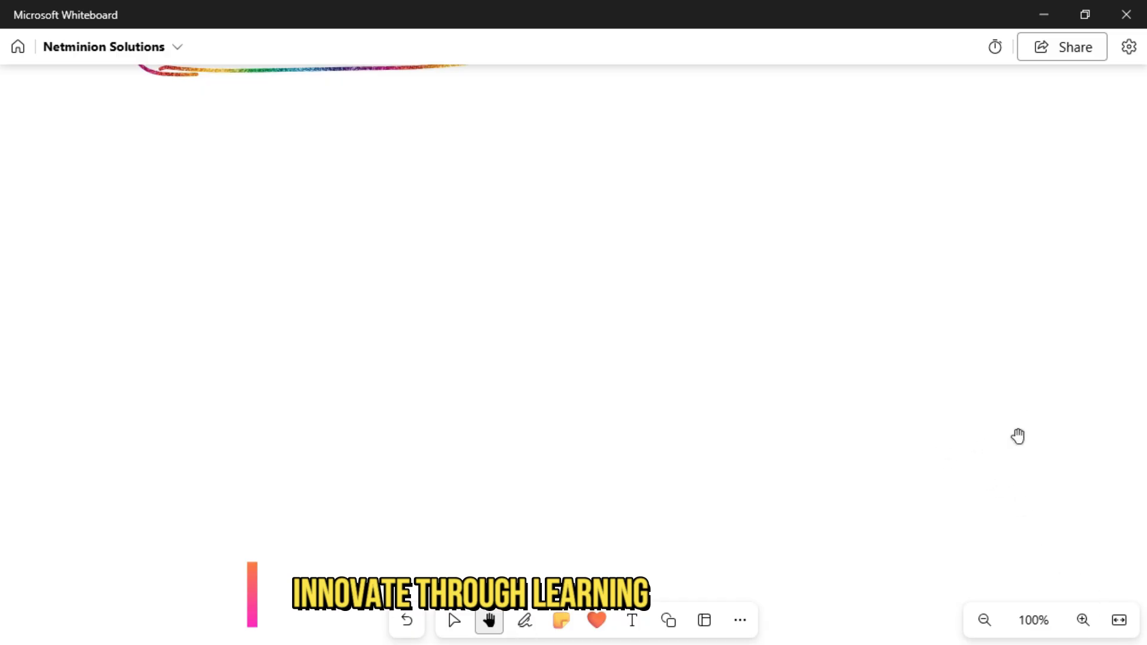
click(525, 620)
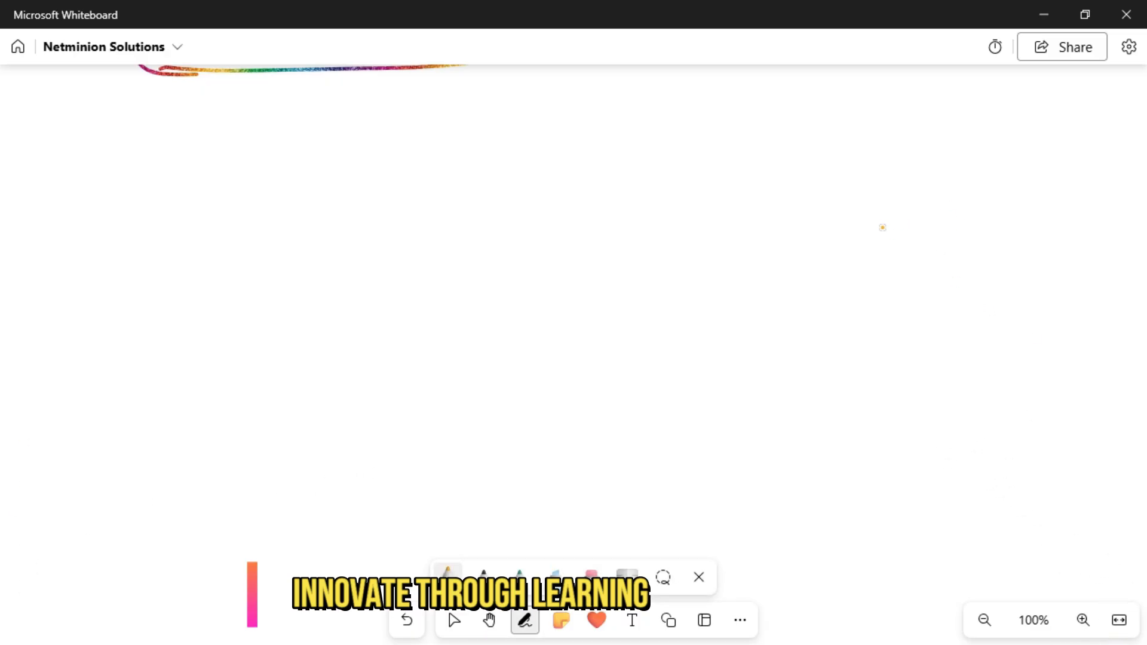
mouse_move(823, 160)
mouse_down()
mouse_move(960, 151)
mouse_move(1064, 167)
mouse_move(966, 163)
mouse_up()
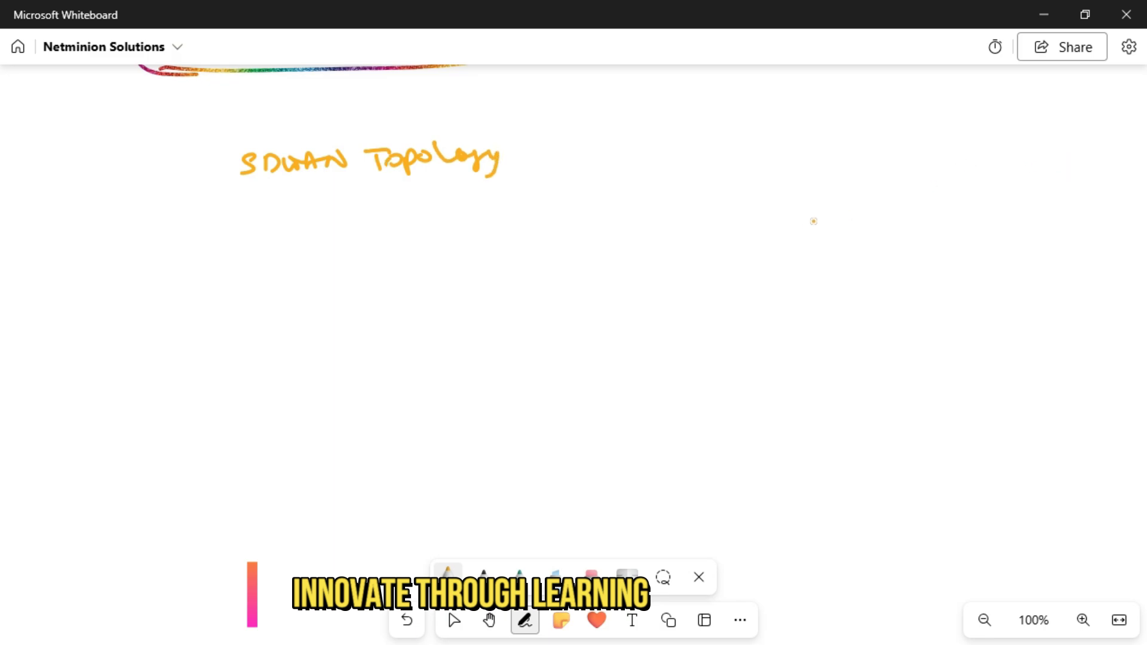
mouse_move(838, 200)
mouse_down()
mouse_move(973, 197)
mouse_move(978, 207)
mouse_move(1004, 191)
mouse_move(1023, 223)
mouse_move(1055, 187)
mouse_move(1073, 199)
mouse_move(1093, 186)
mouse_move(1117, 203)
mouse_up()
mouse_move(541, 145)
mouse_down()
mouse_move(564, 207)
mouse_move(551, 208)
mouse_up()
mouse_move(604, 171)
mouse_down()
mouse_move(627, 170)
mouse_move(606, 157)
mouse_up()
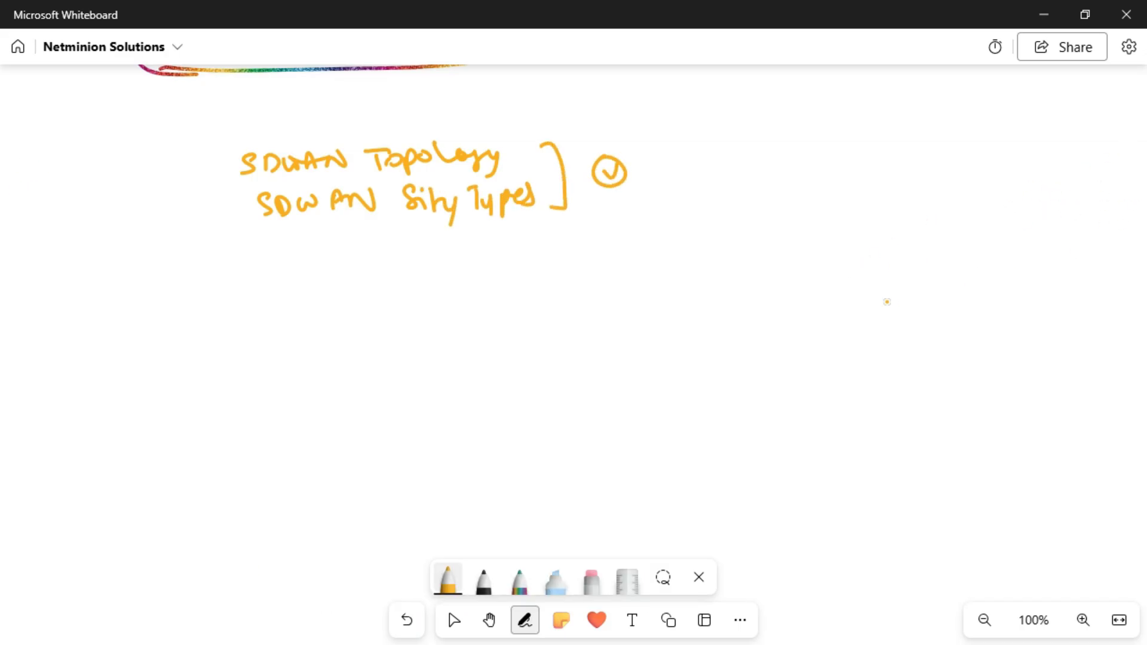
Step: Handwrite Templates and Device Creation in orange below the SDWAN lines, with a bracket and a tick beside them
drag(287, 279, 288, 301)
mouse_move(272, 277)
mouse_down()
mouse_move(297, 274)
mouse_move(315, 295)
mouse_move(379, 293)
mouse_up()
mouse_move(397, 282)
mouse_down()
mouse_move(409, 294)
mouse_move(418, 279)
mouse_up()
drag(416, 290, 427, 288)
drag(434, 285, 425, 296)
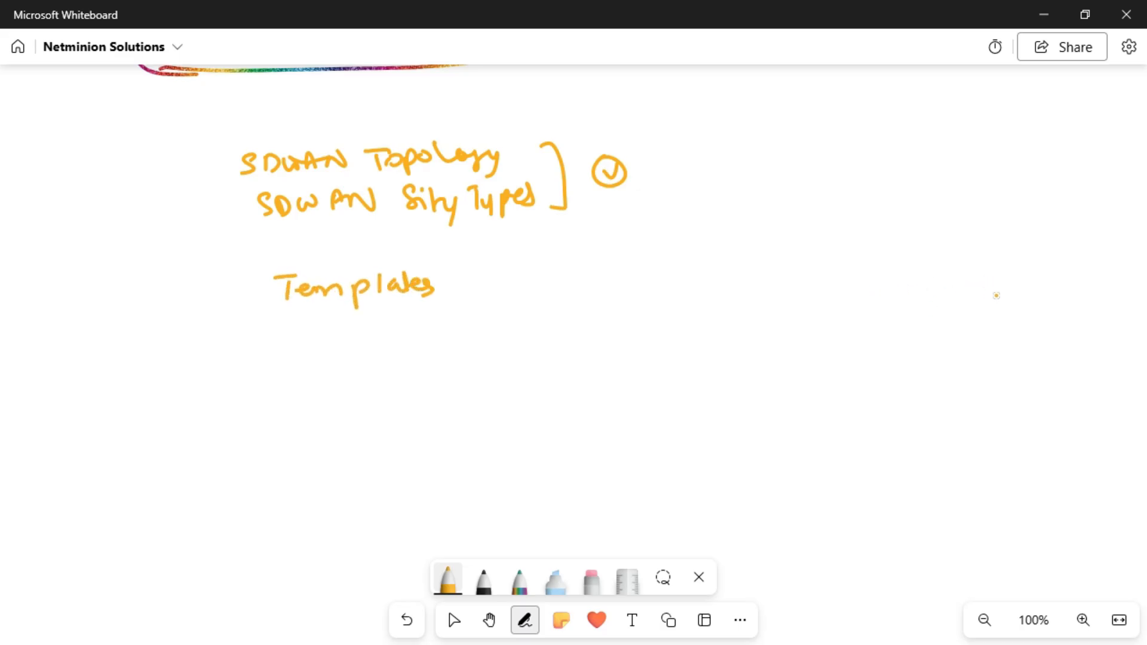
mouse_move(287, 324)
mouse_down()
mouse_move(287, 342)
mouse_move(316, 341)
mouse_up()
drag(319, 332, 353, 341)
mouse_move(375, 323)
mouse_down()
mouse_move(369, 338)
mouse_move(432, 342)
mouse_up()
drag(435, 334, 490, 330)
drag(483, 323, 539, 322)
drag(541, 277, 549, 342)
drag(575, 302, 596, 292)
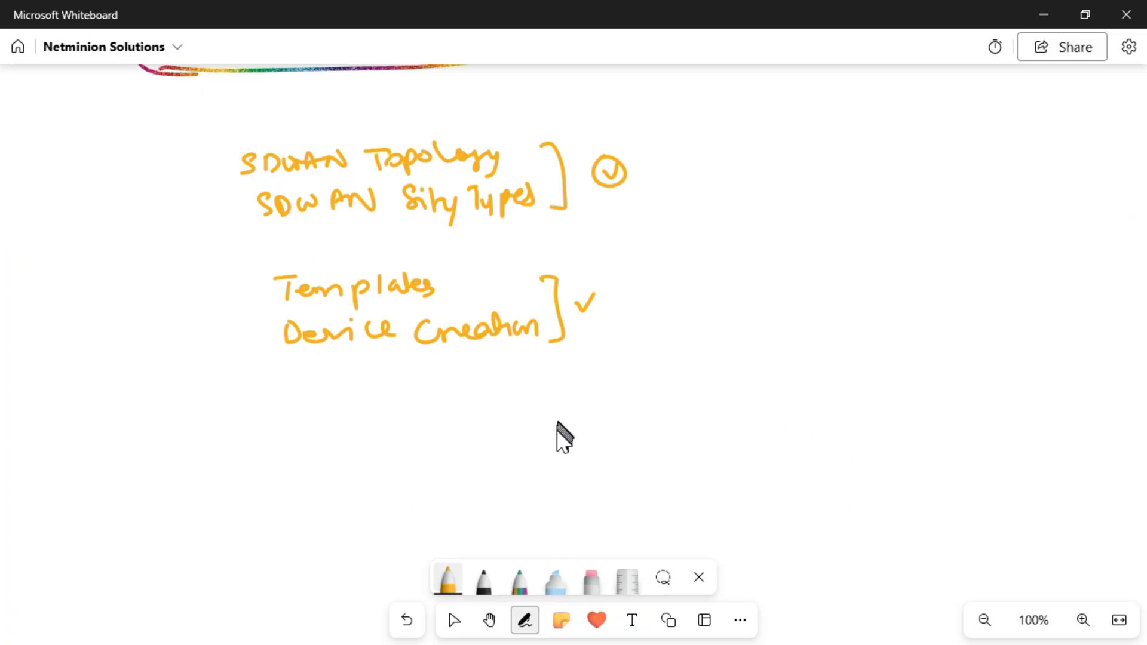
Step: Handwrite ZTP, Global ZTP and URL ZTP in black beside the orange topic list
click(483, 578)
drag(772, 218, 818, 230)
mouse_move(799, 222)
mouse_down()
mouse_move(831, 214)
mouse_move(840, 229)
mouse_move(841, 217)
mouse_up()
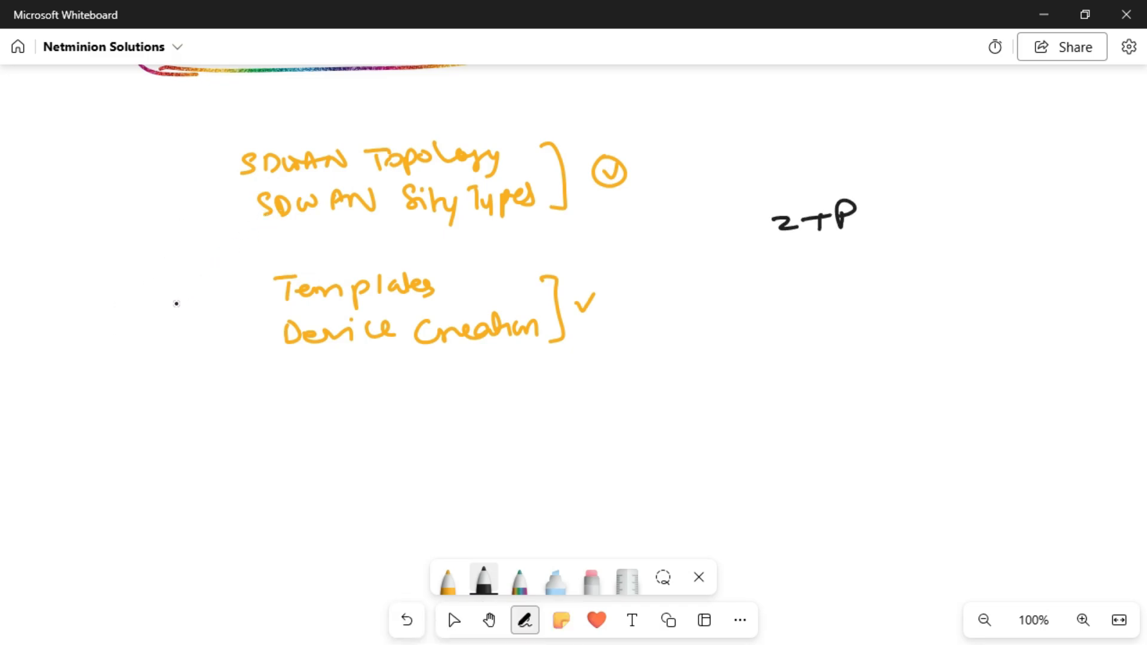
mouse_move(775, 266)
mouse_down()
mouse_move(760, 276)
mouse_move(777, 287)
mouse_up()
mouse_move(787, 262)
mouse_down()
mouse_move(789, 287)
mouse_move(842, 270)
mouse_move(906, 278)
mouse_move(920, 256)
mouse_up()
mouse_move(918, 263)
mouse_down()
mouse_move(918, 279)
mouse_move(942, 274)
mouse_up()
mouse_move(768, 310)
mouse_down()
mouse_move(819, 330)
mouse_move(901, 329)
mouse_up()
mouse_move(889, 310)
mouse_down()
mouse_move(907, 307)
mouse_move(917, 332)
mouse_up()
drag(916, 302, 920, 317)
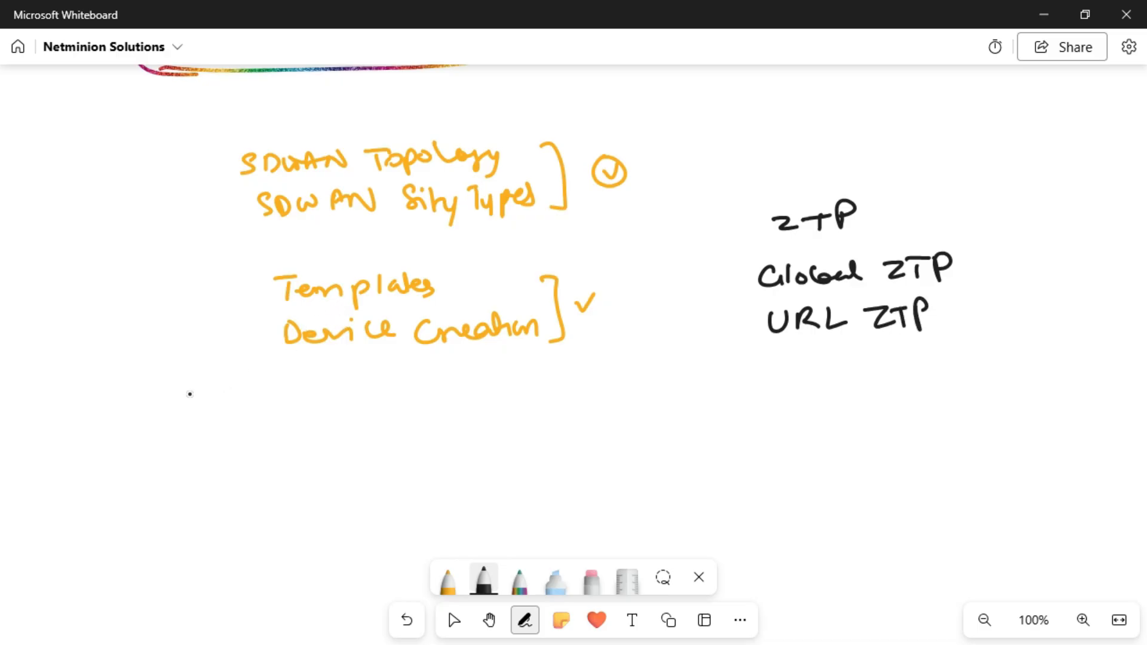
Step: Handwrite one more black line below URL ZTP and draw brackets on both sides of the ZTP list
mouse_move(798, 353)
mouse_down()
mouse_move(781, 374)
mouse_move(806, 375)
mouse_up()
mouse_move(825, 376)
mouse_down()
mouse_move(842, 361)
mouse_move(837, 375)
mouse_up()
mouse_move(846, 360)
mouse_down()
mouse_move(848, 386)
mouse_move(876, 374)
mouse_up()
mouse_move(865, 360)
mouse_down()
mouse_move(956, 366)
mouse_move(979, 343)
mouse_move(1023, 360)
mouse_move(1029, 338)
mouse_up()
mouse_move(1020, 339)
mouse_down()
mouse_move(1019, 362)
mouse_move(1029, 340)
mouse_up()
drag(1029, 339, 1029, 352)
mouse_move(1019, 193)
mouse_down()
mouse_move(1049, 276)
mouse_move(1061, 376)
mouse_up()
mouse_move(738, 217)
mouse_down()
mouse_move(704, 239)
mouse_move(777, 407)
mouse_up()
Step: Draw rainbow pen strokes across the empty space below the two topic lists
click(519, 578)
drag(287, 457, 1011, 430)
mouse_move(590, 492)
mouse_down()
mouse_move(615, 476)
mouse_move(619, 534)
mouse_move(616, 453)
mouse_up()
drag(389, 538, 905, 506)
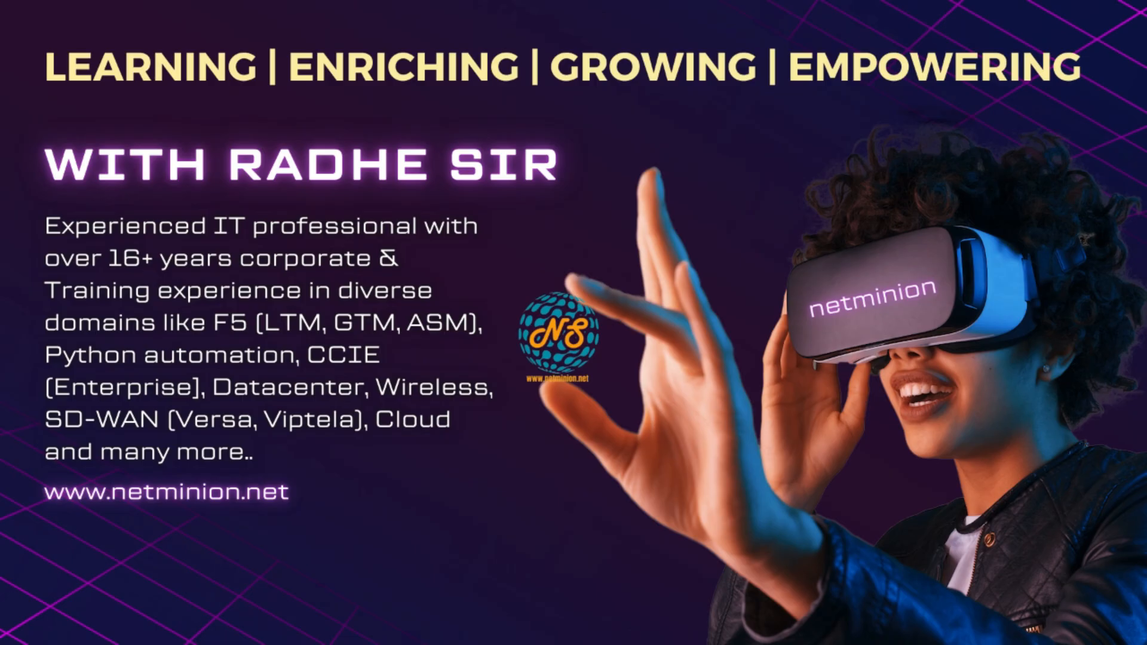
key(F9)
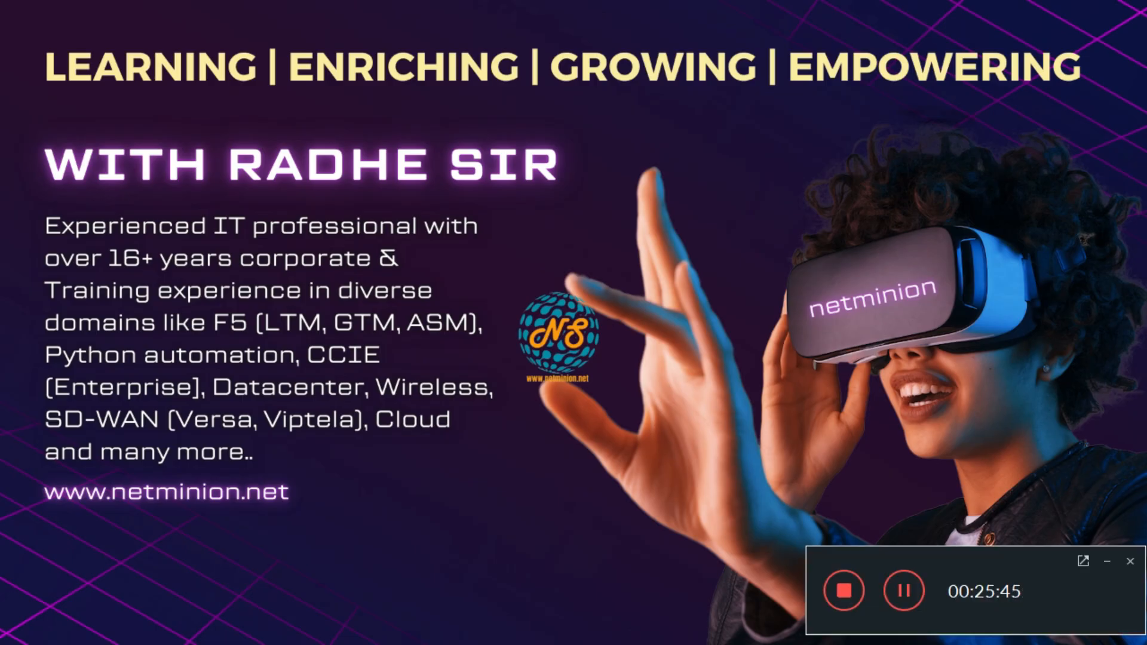